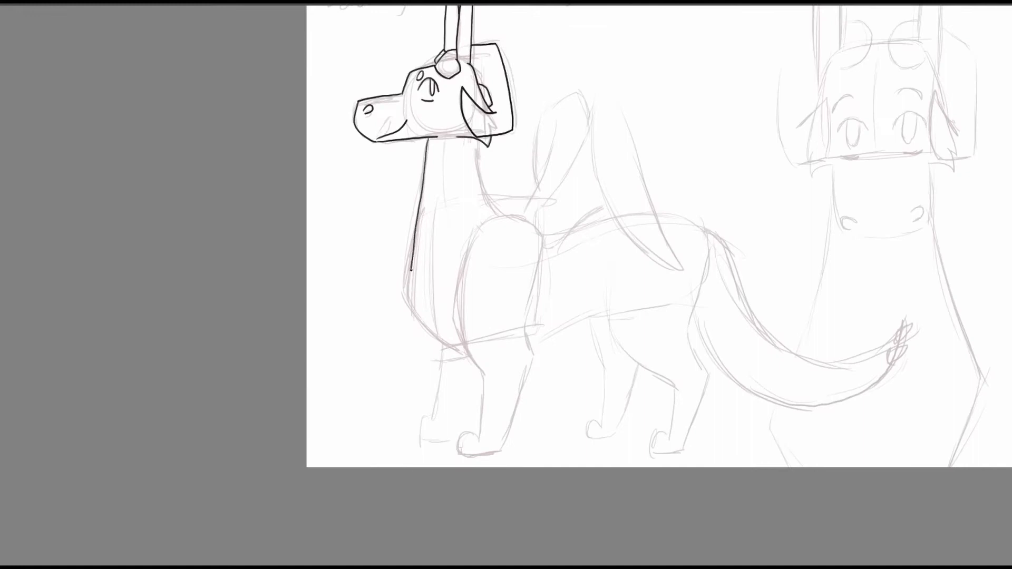
Redo the line down the neck front and chest of the side-view dragon, and ink its near front leg with an elbow tuft.
{"action": "key", "text": "ctrl+z"}
{"action": "mouse_move", "coordinate": [426, 138]}
{"action": "left_mouse_down"}
{"action": "mouse_move", "coordinate": [407, 285]}
{"action": "mouse_move", "coordinate": [431, 329]}
{"action": "mouse_move", "coordinate": [464, 356]}
{"action": "left_mouse_up"}
{"action": "left_click_drag", "start_coordinate": [675, 245], "coordinate": [703, 226]}
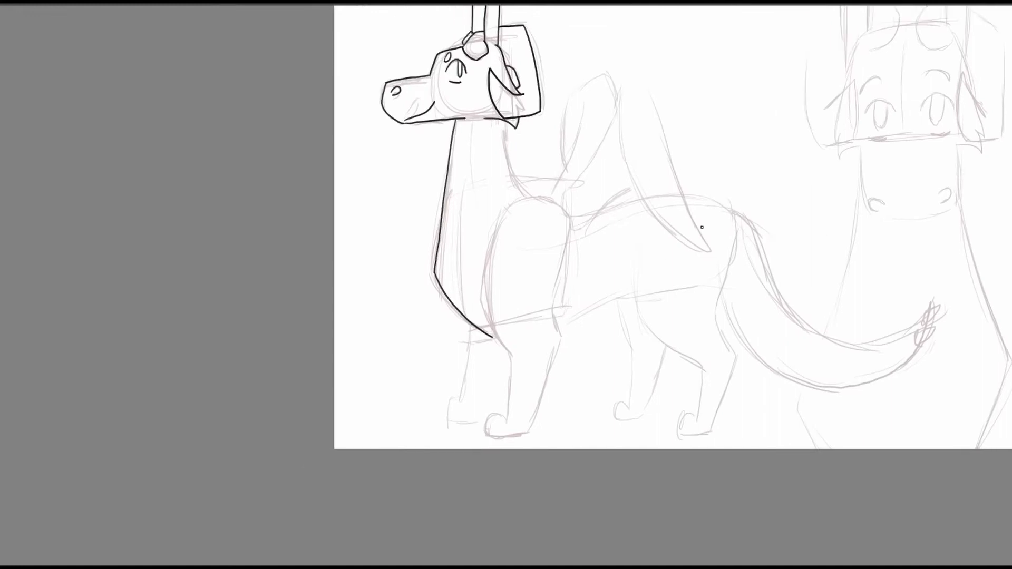
{"action": "mouse_move", "coordinate": [532, 199]}
{"action": "left_mouse_down"}
{"action": "mouse_move", "coordinate": [487, 264]}
{"action": "mouse_move", "coordinate": [511, 354]}
{"action": "mouse_move", "coordinate": [508, 411]}
{"action": "mouse_move", "coordinate": [571, 327]}
{"action": "mouse_move", "coordinate": [569, 352]}
{"action": "mouse_move", "coordinate": [564, 208]}
{"action": "mouse_move", "coordinate": [556, 322]}
{"action": "mouse_move", "coordinate": [642, 303]}
{"action": "left_mouse_up"}
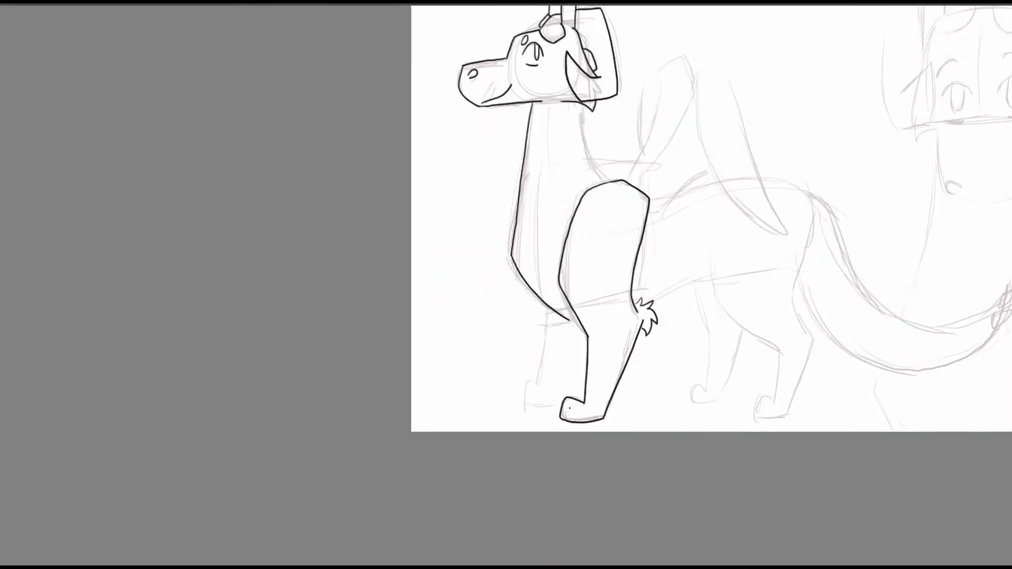
Ink the side-view dragon's far front leg, the toes on both front paws, and the back of the neck.
{"action": "mouse_move", "coordinate": [550, 308]}
{"action": "left_mouse_down"}
{"action": "mouse_move", "coordinate": [545, 385]}
{"action": "mouse_move", "coordinate": [519, 407]}
{"action": "mouse_move", "coordinate": [540, 405]}
{"action": "mouse_move", "coordinate": [587, 341]}
{"action": "left_mouse_up"}
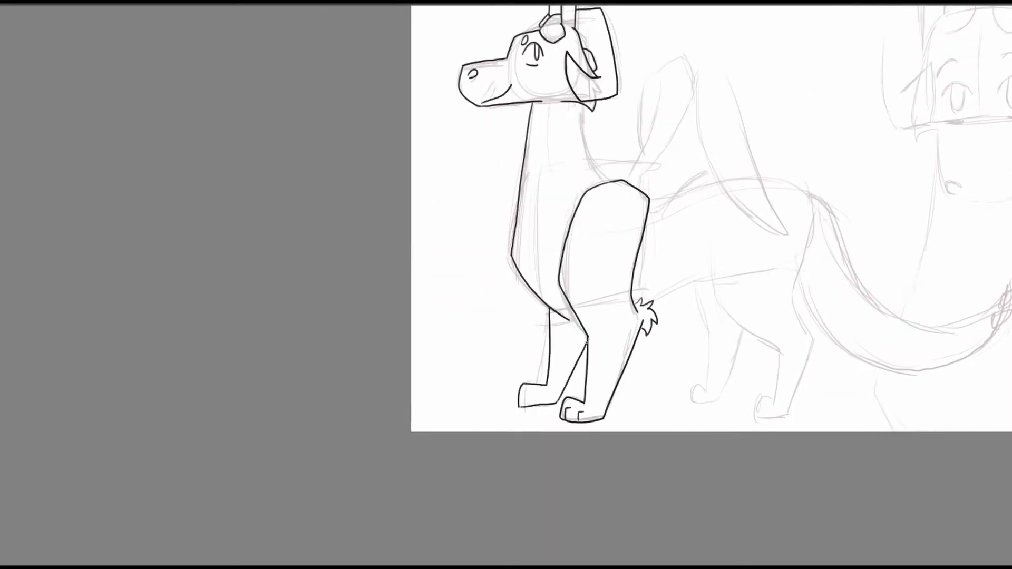
{"action": "left_click_drag", "start_coordinate": [541, 393], "coordinate": [539, 403]}
{"action": "mouse_move", "coordinate": [806, 320]}
{"action": "left_mouse_down"}
{"action": "mouse_move", "coordinate": [569, 395]}
{"action": "mouse_move", "coordinate": [577, 380]}
{"action": "left_mouse_up"}
{"action": "left_click_drag", "start_coordinate": [353, 165], "coordinate": [372, 231]}
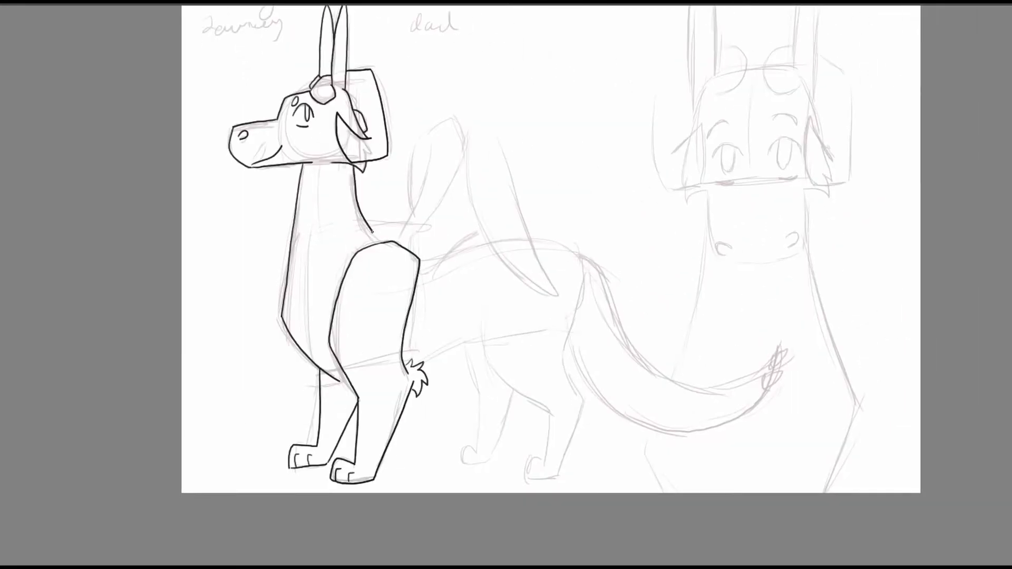
Ink the belly line and both hind legs with toes on the side-view dragon.
{"action": "left_click_drag", "start_coordinate": [655, 297], "coordinate": [530, 226]}
{"action": "mouse_move", "coordinate": [362, 216]}
{"action": "left_mouse_down"}
{"action": "mouse_move", "coordinate": [424, 340]}
{"action": "mouse_move", "coordinate": [420, 391]}
{"action": "mouse_move", "coordinate": [402, 394]}
{"action": "mouse_move", "coordinate": [434, 409]}
{"action": "mouse_move", "coordinate": [407, 406]}
{"action": "mouse_move", "coordinate": [432, 407]}
{"action": "mouse_move", "coordinate": [450, 357]}
{"action": "mouse_move", "coordinate": [457, 324]}
{"action": "mouse_move", "coordinate": [439, 288]}
{"action": "mouse_move", "coordinate": [457, 200]}
{"action": "left_mouse_up"}
{"action": "left_click_drag", "start_coordinate": [457, 200], "coordinate": [543, 218]}
{"action": "mouse_move", "coordinate": [385, 311]}
{"action": "left_mouse_down"}
{"action": "mouse_move", "coordinate": [446, 287]}
{"action": "mouse_move", "coordinate": [443, 385]}
{"action": "mouse_move", "coordinate": [461, 390]}
{"action": "mouse_move", "coordinate": [477, 336]}
{"action": "left_mouse_up"}
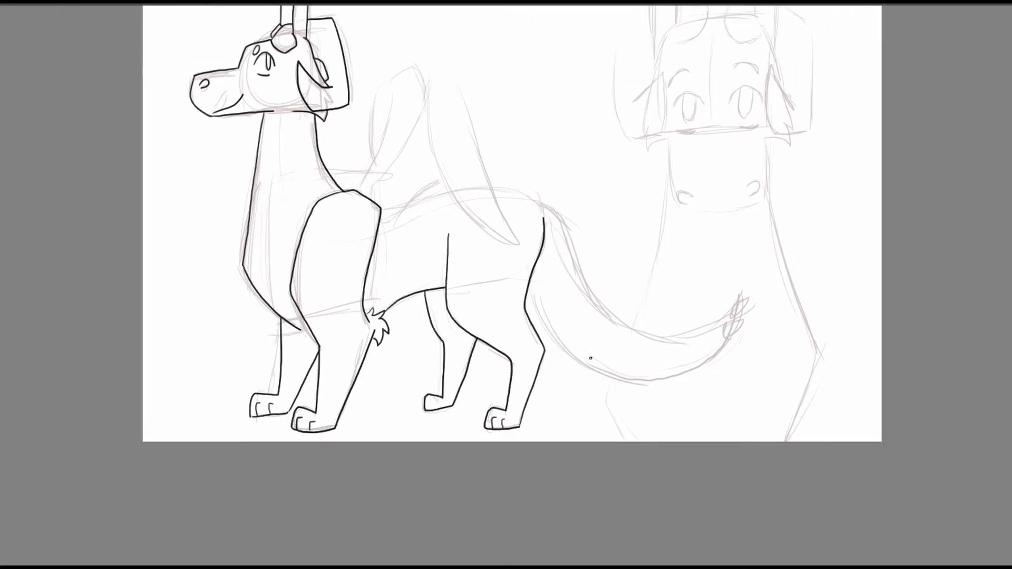
Ink the back and the long curved tail of the side-view dragon, adding small spikes at the tail tip.
{"action": "mouse_move", "coordinate": [755, 291]}
{"action": "left_mouse_down"}
{"action": "mouse_move", "coordinate": [605, 291]}
{"action": "mouse_move", "coordinate": [531, 317]}
{"action": "left_mouse_up"}
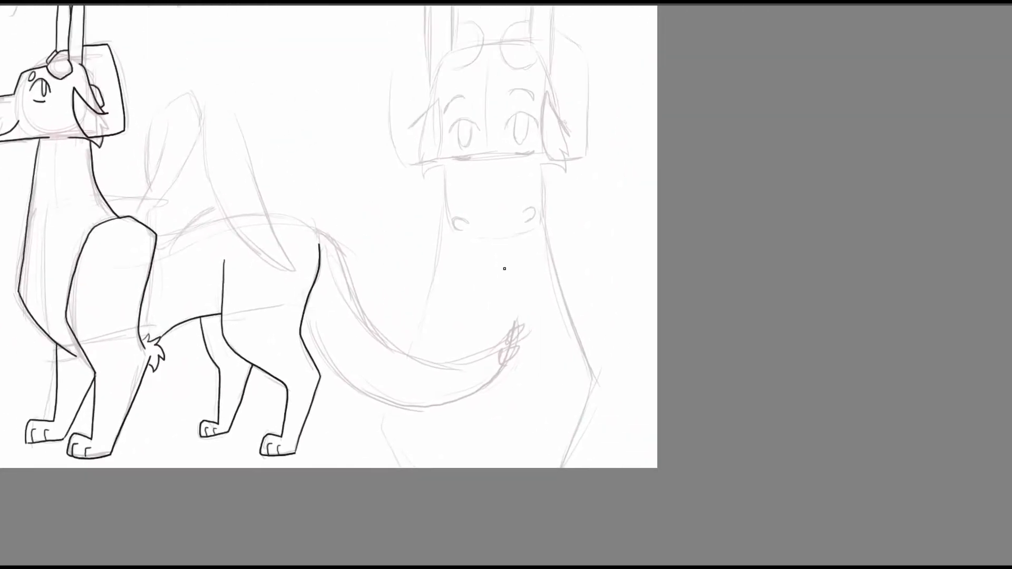
{"action": "mouse_move", "coordinate": [157, 234]}
{"action": "left_mouse_down"}
{"action": "mouse_move", "coordinate": [230, 215]}
{"action": "mouse_move", "coordinate": [304, 220]}
{"action": "mouse_move", "coordinate": [378, 323]}
{"action": "mouse_move", "coordinate": [504, 353]}
{"action": "mouse_move", "coordinate": [519, 338]}
{"action": "left_mouse_up"}
{"action": "left_click_drag", "start_coordinate": [519, 337], "coordinate": [557, 322]}
{"action": "right_click", "coordinate": [582, 214]}
{"action": "left_click_drag", "start_coordinate": [583, 96], "coordinate": [460, 222]}
{"action": "left_click_drag", "start_coordinate": [566, 246], "coordinate": [430, 116]}
{"action": "mouse_move", "coordinate": [399, 77]}
{"action": "left_mouse_down"}
{"action": "mouse_move", "coordinate": [450, 143]}
{"action": "mouse_move", "coordinate": [457, 176]}
{"action": "mouse_move", "coordinate": [427, 264]}
{"action": "mouse_move", "coordinate": [384, 292]}
{"action": "left_mouse_up"}
{"action": "right_click", "coordinate": [452, 144]}
{"action": "left_click", "coordinate": [452, 27]}
{"action": "left_click_drag", "start_coordinate": [691, 226], "coordinate": [406, 279]}
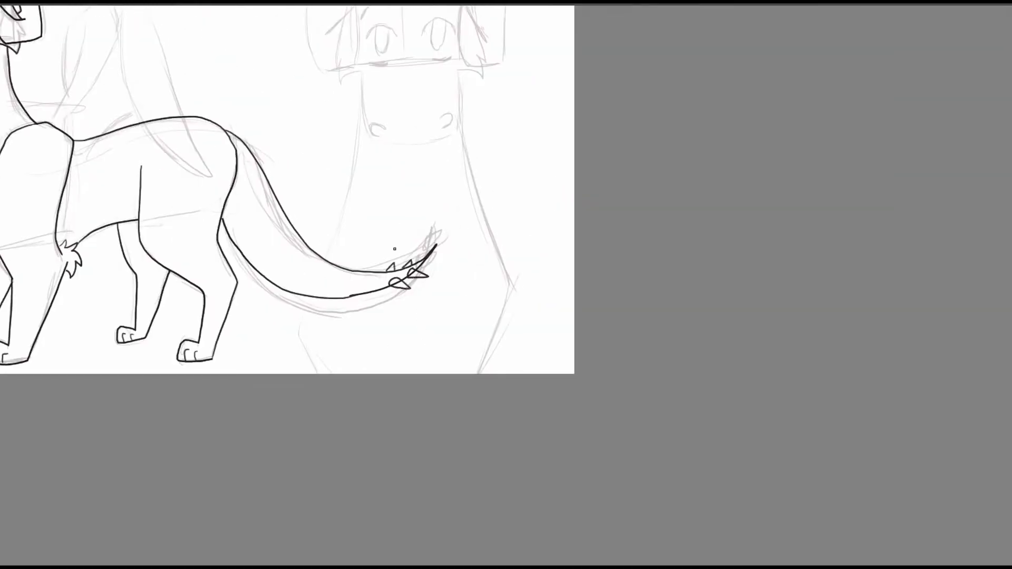
Erase the tail outline where it crosses the lower spikes at the tail tip.
{"action": "left_click_drag", "start_coordinate": [455, 327], "coordinate": [439, 262]}
{"action": "right_click", "coordinate": [438, 261]}
{"action": "left_click", "coordinate": [358, 233]}
{"action": "left_click_drag", "start_coordinate": [174, 239], "coordinate": [208, 235]}
{"action": "mouse_move", "coordinate": [300, 204]}
{"action": "left_mouse_down"}
{"action": "mouse_move", "coordinate": [325, 207]}
{"action": "mouse_move", "coordinate": [356, 184]}
{"action": "left_mouse_up"}
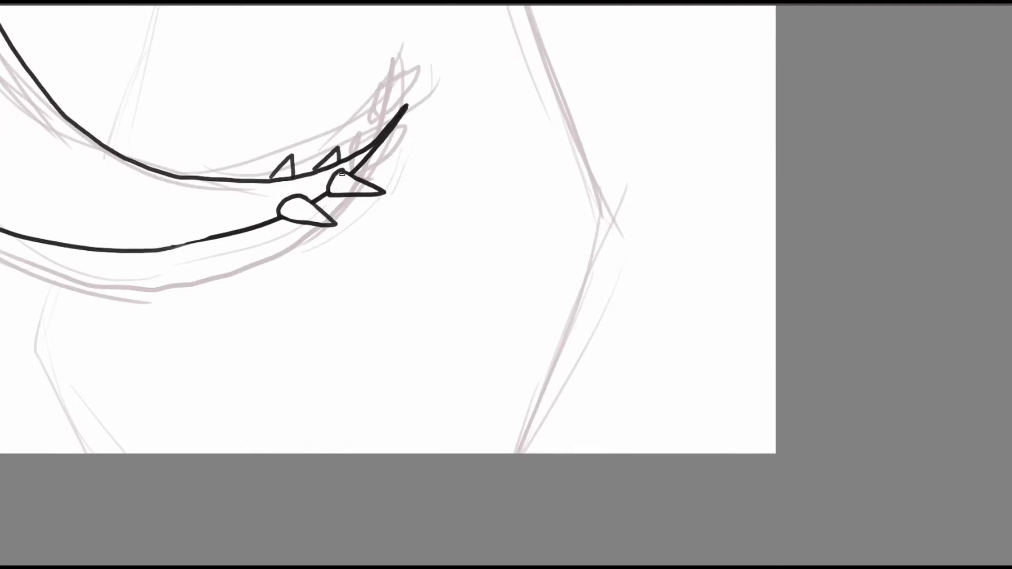
{"action": "mouse_move", "coordinate": [447, 264]}
{"action": "left_mouse_down"}
{"action": "mouse_move", "coordinate": [569, 339]}
{"action": "mouse_move", "coordinate": [564, 403]}
{"action": "left_mouse_up"}
{"action": "mouse_move", "coordinate": [497, 271]}
{"action": "left_mouse_down"}
{"action": "mouse_move", "coordinate": [685, 353]}
{"action": "mouse_move", "coordinate": [677, 373]}
{"action": "mouse_move", "coordinate": [648, 350]}
{"action": "left_mouse_up"}
{"action": "right_click", "coordinate": [433, 207]}
{"action": "left_click_drag", "start_coordinate": [436, 352], "coordinate": [445, 354]}
{"action": "right_click", "coordinate": [427, 300]}
Ink the raised near wing over the dragon's back, with feather notches along its edges and its curved front arm.
{"action": "left_click_drag", "start_coordinate": [416, 270], "coordinate": [346, 354]}
{"action": "mouse_move", "coordinate": [289, 184]}
{"action": "left_mouse_down"}
{"action": "mouse_move", "coordinate": [313, 284]}
{"action": "mouse_move", "coordinate": [352, 311]}
{"action": "left_mouse_up"}
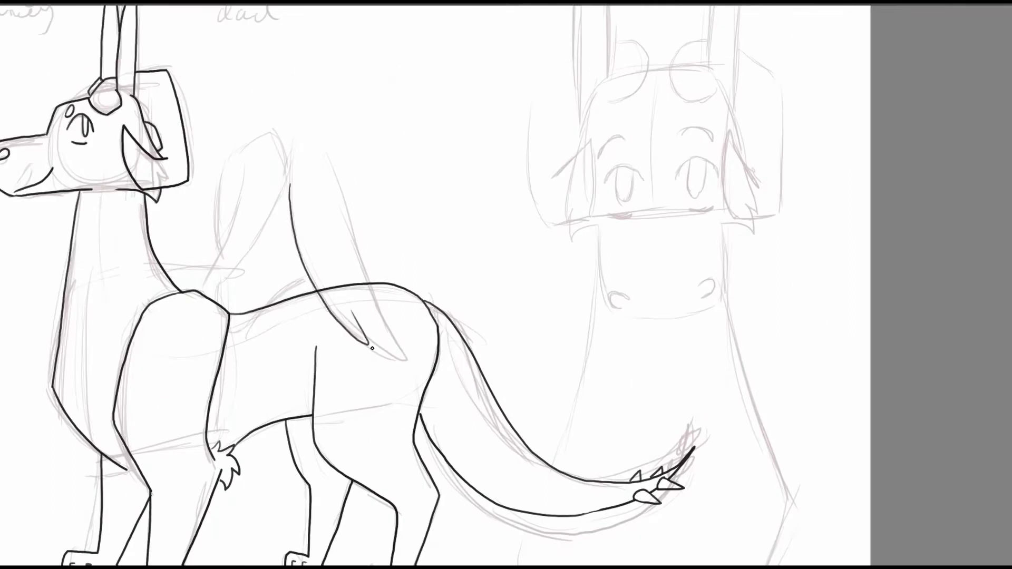
{"action": "left_click_drag", "start_coordinate": [367, 345], "coordinate": [367, 285]}
{"action": "mouse_move", "coordinate": [290, 187]}
{"action": "left_mouse_down"}
{"action": "mouse_move", "coordinate": [295, 138]}
{"action": "mouse_move", "coordinate": [311, 125]}
{"action": "mouse_move", "coordinate": [343, 224]}
{"action": "left_mouse_up"}
{"action": "left_click_drag", "start_coordinate": [358, 249], "coordinate": [373, 297]}
{"action": "left_click_drag", "start_coordinate": [392, 214], "coordinate": [636, 205]}
{"action": "left_click_drag", "start_coordinate": [461, 295], "coordinate": [530, 165]}
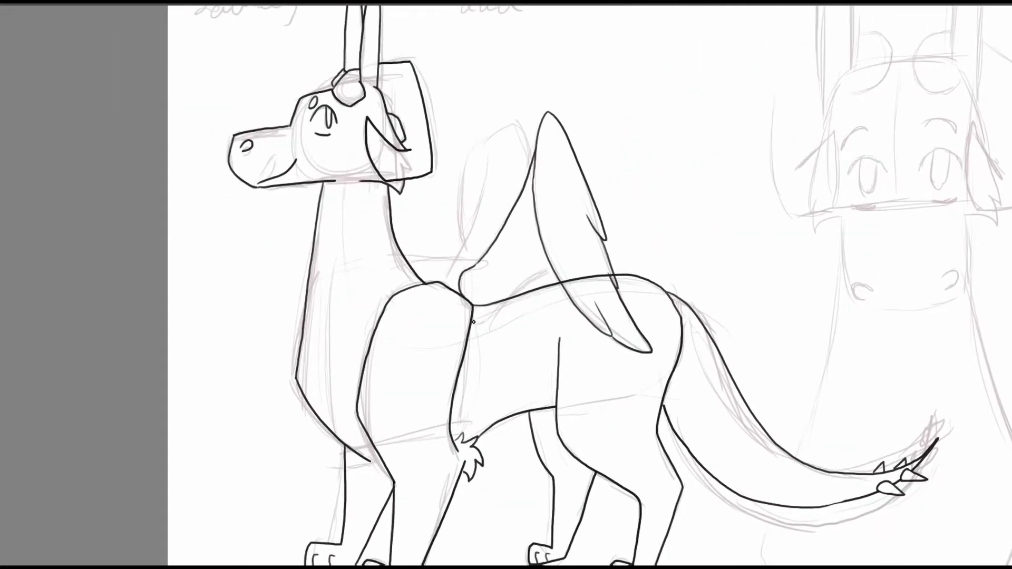
Ink the near wing's lower edge where it joins the body and erase the back line overlapping it.
{"action": "mouse_move", "coordinate": [474, 321]}
{"action": "left_mouse_down"}
{"action": "mouse_move", "coordinate": [558, 275]}
{"action": "mouse_move", "coordinate": [330, 36]}
{"action": "mouse_move", "coordinate": [423, 269]}
{"action": "left_mouse_up"}
{"action": "key", "text": "e"}
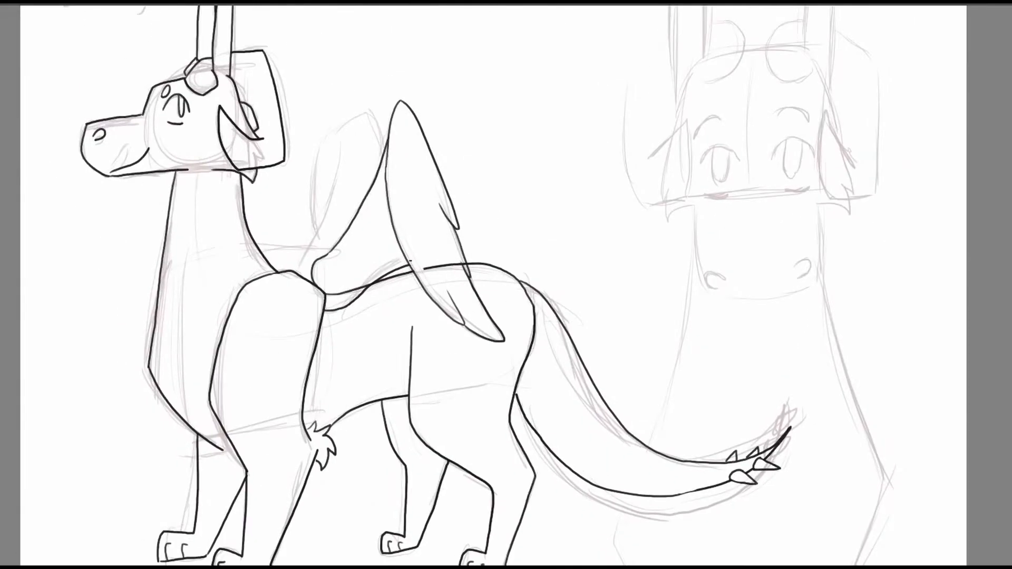
{"action": "left_click_drag", "start_coordinate": [342, 291], "coordinate": [413, 296]}
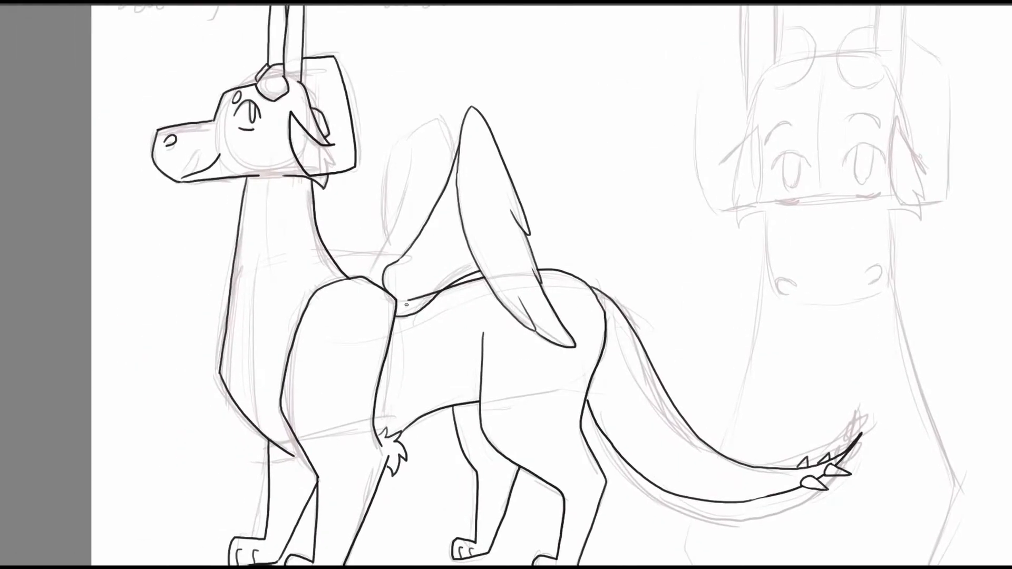
{"action": "left_click_drag", "start_coordinate": [602, 115], "coordinate": [655, 122]}
{"action": "mouse_move", "coordinate": [530, 148]}
{"action": "left_mouse_down"}
{"action": "mouse_move", "coordinate": [540, 90]}
{"action": "mouse_move", "coordinate": [488, 225]}
{"action": "left_mouse_up"}
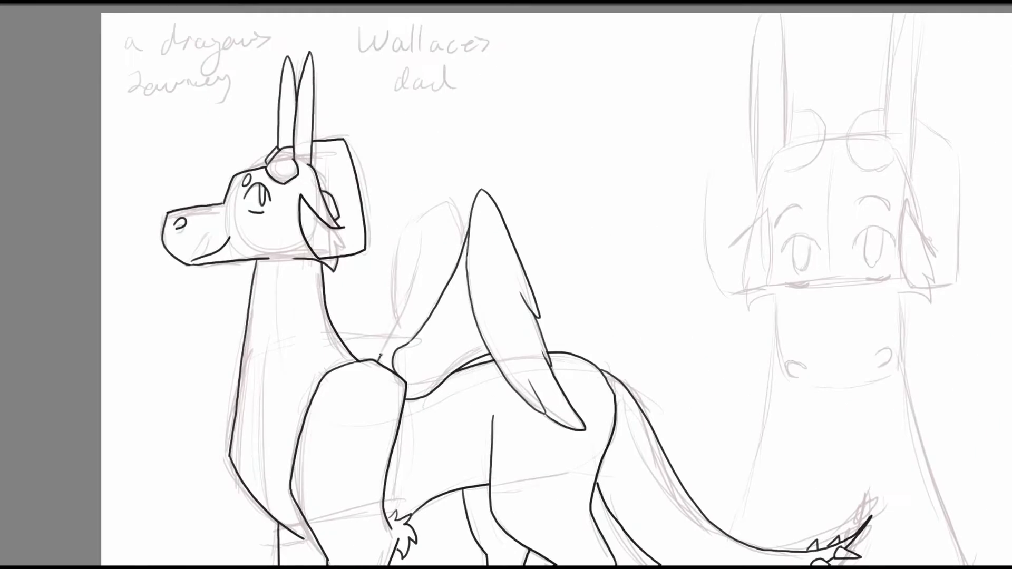
Ink the far wing behind the near one and check the whole line art with the sketch layer hidden.
{"action": "left_click_drag", "start_coordinate": [378, 360], "coordinate": [422, 231]}
{"action": "mouse_move", "coordinate": [398, 320]}
{"action": "left_mouse_down"}
{"action": "mouse_move", "coordinate": [438, 205]}
{"action": "mouse_move", "coordinate": [467, 234]}
{"action": "left_mouse_up"}
{"action": "mouse_move", "coordinate": [586, 169]}
{"action": "left_mouse_down"}
{"action": "mouse_move", "coordinate": [562, 79]}
{"action": "mouse_move", "coordinate": [530, 70]}
{"action": "left_mouse_up"}
{"action": "key", "text": "ctrl+minus"}
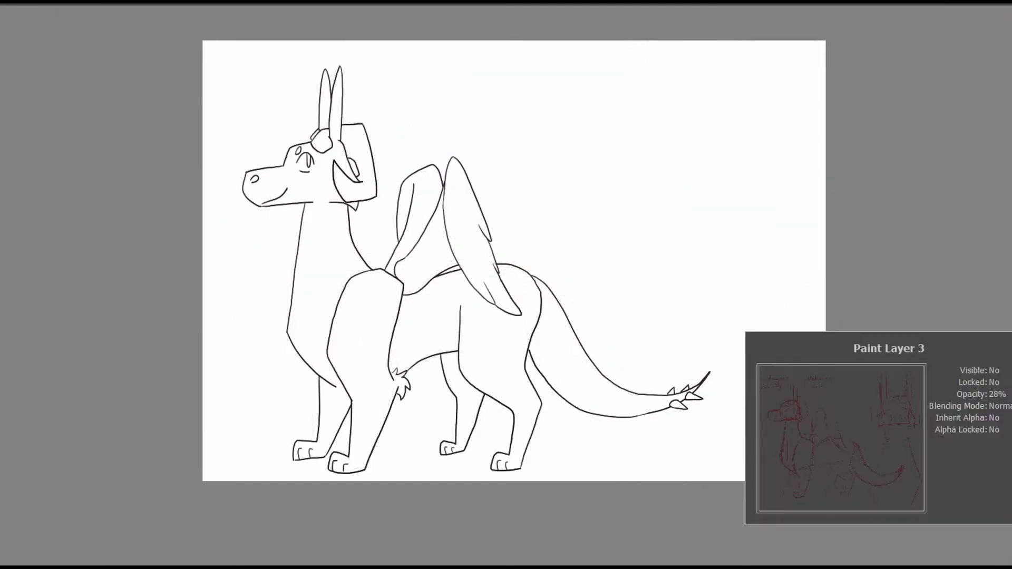
Ink the eyes, lower lids and oval brow marks of the front-view dragon head.
{"action": "left_click_drag", "start_coordinate": [769, 343], "coordinate": [587, 384]}
{"action": "key", "text": "ctrl+plus"}
{"action": "left_click_drag", "start_coordinate": [555, 432], "coordinate": [500, 461]}
{"action": "mouse_move", "coordinate": [458, 253]}
{"action": "left_mouse_down"}
{"action": "mouse_move", "coordinate": [484, 233]}
{"action": "mouse_move", "coordinate": [487, 277]}
{"action": "mouse_move", "coordinate": [474, 265]}
{"action": "mouse_move", "coordinate": [486, 234]}
{"action": "left_mouse_up"}
{"action": "mouse_move", "coordinate": [434, 254]}
{"action": "left_mouse_down"}
{"action": "mouse_move", "coordinate": [521, 255]}
{"action": "mouse_move", "coordinate": [509, 248]}
{"action": "mouse_move", "coordinate": [554, 210]}
{"action": "mouse_move", "coordinate": [506, 218]}
{"action": "left_mouse_up"}
Ink the two tall horns and their angular base plates on the front-view head.
{"action": "mouse_move", "coordinate": [638, 204]}
{"action": "left_mouse_down"}
{"action": "mouse_move", "coordinate": [644, 163]}
{"action": "mouse_move", "coordinate": [596, 260]}
{"action": "left_mouse_up"}
{"action": "mouse_move", "coordinate": [535, 205]}
{"action": "left_mouse_down"}
{"action": "mouse_move", "coordinate": [544, 102]}
{"action": "mouse_move", "coordinate": [558, 258]}
{"action": "mouse_move", "coordinate": [528, 184]}
{"action": "left_mouse_up"}
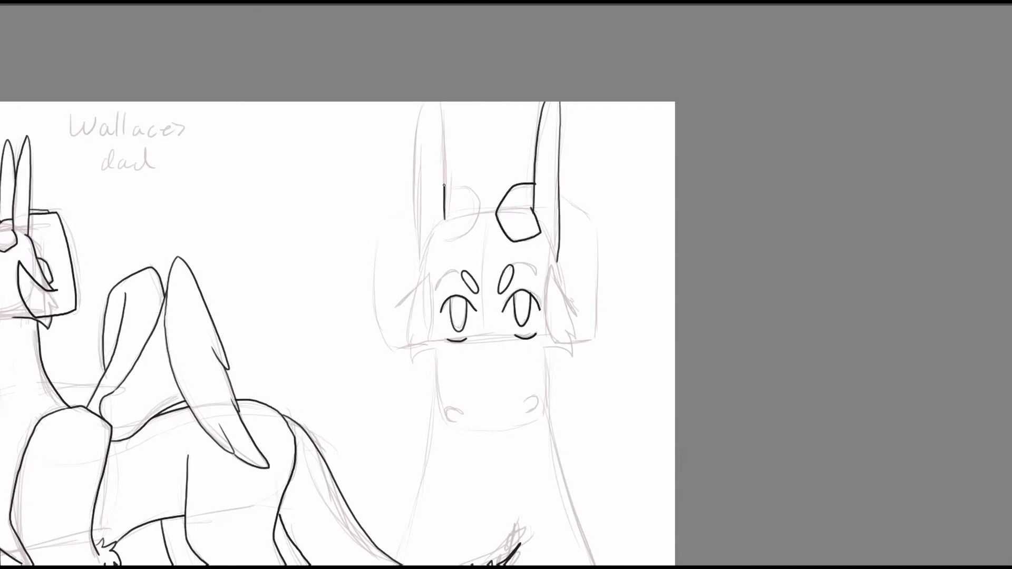
{"action": "mouse_move", "coordinate": [444, 185]}
{"action": "left_mouse_down"}
{"action": "mouse_move", "coordinate": [414, 200]}
{"action": "mouse_move", "coordinate": [419, 268]}
{"action": "left_mouse_up"}
{"action": "mouse_move", "coordinate": [445, 218]}
{"action": "left_mouse_down"}
{"action": "mouse_move", "coordinate": [483, 205]}
{"action": "mouse_move", "coordinate": [446, 185]}
{"action": "left_mouse_up"}
{"action": "left_click_drag", "start_coordinate": [614, 155], "coordinate": [620, 71]}
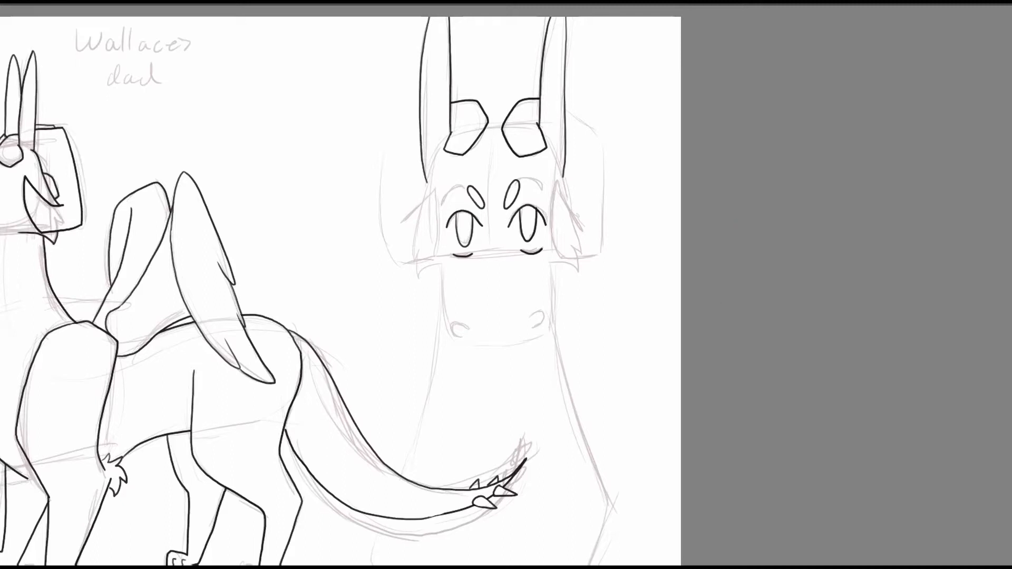
Ink the frill panels and drooping ears on both sides of the front-view head.
{"action": "mouse_move", "coordinate": [566, 107]}
{"action": "left_mouse_down"}
{"action": "mouse_move", "coordinate": [602, 140]}
{"action": "mouse_move", "coordinate": [602, 222]}
{"action": "mouse_move", "coordinate": [551, 232]}
{"action": "mouse_move", "coordinate": [589, 226]}
{"action": "left_mouse_up"}
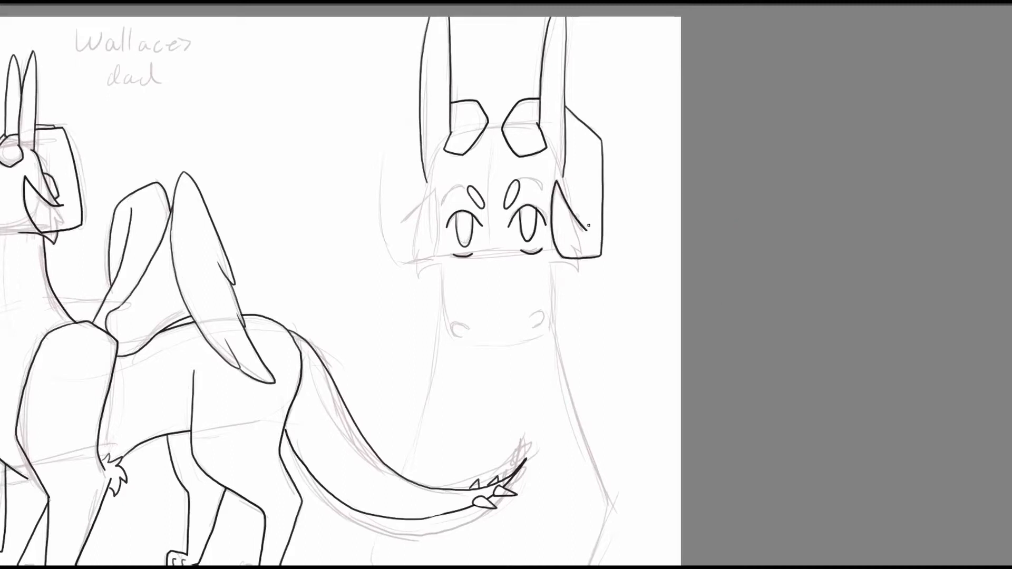
{"action": "mouse_move", "coordinate": [420, 119]}
{"action": "left_mouse_down"}
{"action": "mouse_move", "coordinate": [382, 168]}
{"action": "mouse_move", "coordinate": [438, 247]}
{"action": "mouse_move", "coordinate": [434, 191]}
{"action": "left_mouse_up"}
{"action": "left_click_drag", "start_coordinate": [400, 221], "coordinate": [421, 208]}
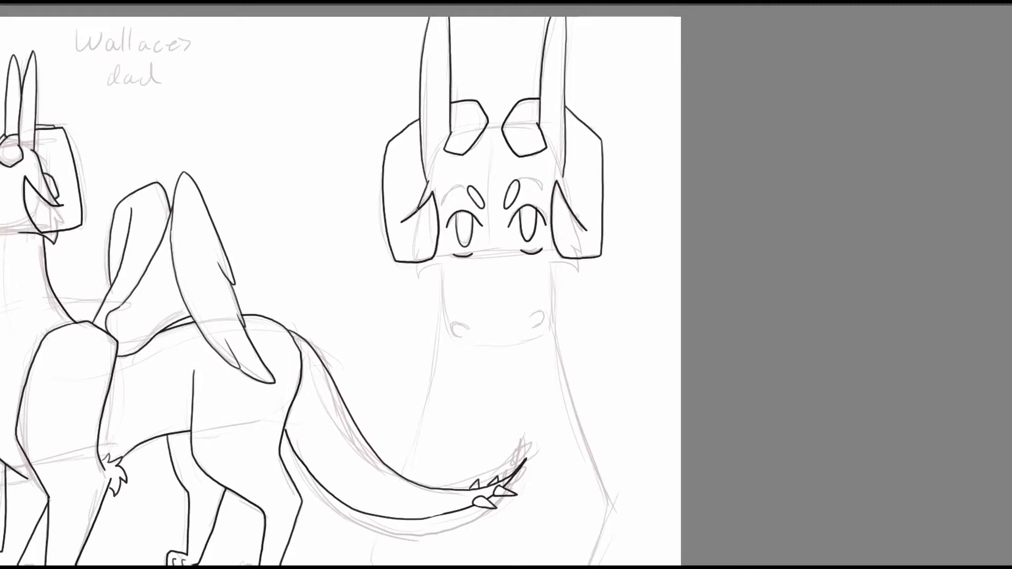
Ink the small jaw tufts, the squared muzzle outline and the nostrils of the front-view head.
{"action": "left_click_drag", "start_coordinate": [562, 176], "coordinate": [574, 218]}
{"action": "left_click_drag", "start_coordinate": [578, 259], "coordinate": [550, 263]}
{"action": "left_click_drag", "start_coordinate": [582, 181], "coordinate": [605, 68]}
{"action": "mouse_move", "coordinate": [466, 153]}
{"action": "left_mouse_down"}
{"action": "mouse_move", "coordinate": [479, 227]}
{"action": "mouse_move", "coordinate": [551, 230]}
{"action": "mouse_move", "coordinate": [501, 237]}
{"action": "left_mouse_up"}
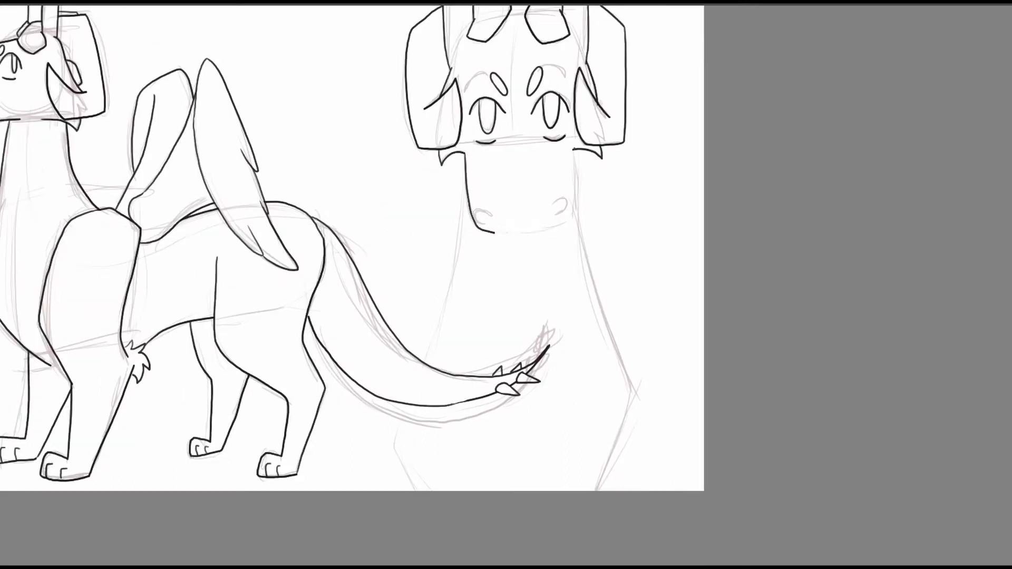
{"action": "left_click_drag", "start_coordinate": [574, 150], "coordinate": [568, 228]}
{"action": "left_click_drag", "start_coordinate": [494, 232], "coordinate": [551, 232]}
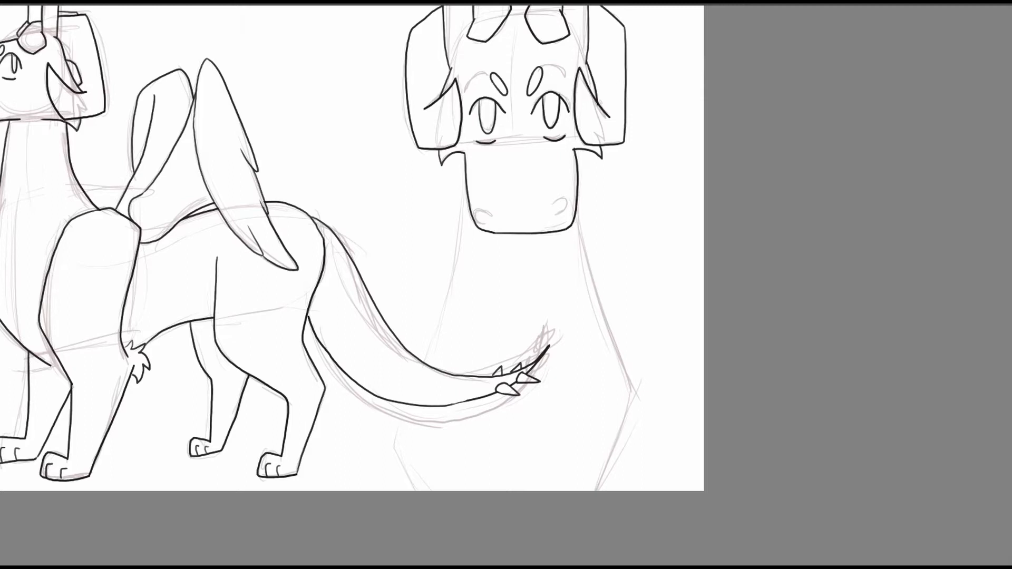
{"action": "left_click_drag", "start_coordinate": [492, 215], "coordinate": [493, 227]}
Ink both sides of the front-view neck flaring down to the chest and the canvas edge, redoing the first neck stroke.
{"action": "left_click_drag", "start_coordinate": [465, 180], "coordinate": [452, 292]}
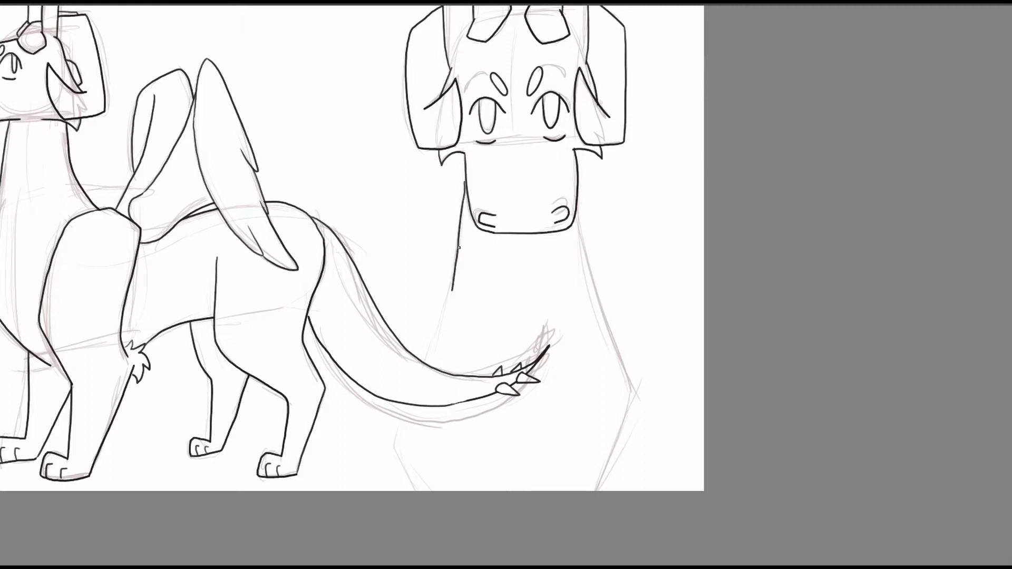
{"action": "key", "text": "ctrl+z"}
{"action": "left_click_drag", "start_coordinate": [576, 205], "coordinate": [631, 385]}
{"action": "left_click_drag", "start_coordinate": [465, 196], "coordinate": [430, 368]}
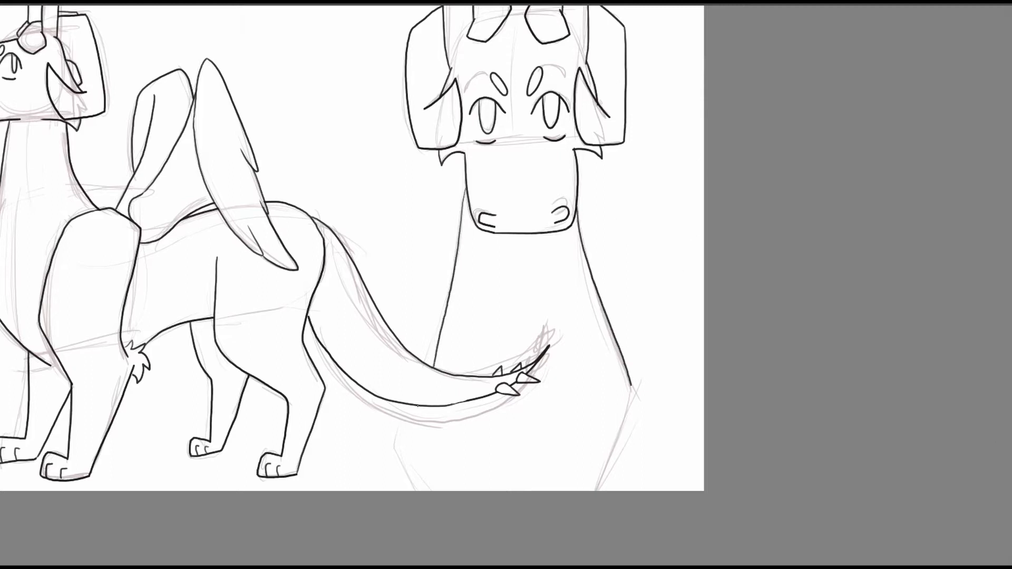
{"action": "left_click_drag", "start_coordinate": [419, 404], "coordinate": [416, 490]}
{"action": "mouse_move", "coordinate": [632, 383]}
{"action": "left_mouse_down"}
{"action": "mouse_move", "coordinate": [637, 395]}
{"action": "mouse_move", "coordinate": [601, 490]}
{"action": "left_mouse_up"}
Ink the top of the front-view head between the two horn base plates.
{"action": "left_click_drag", "start_coordinate": [676, 213], "coordinate": [838, 334]}
{"action": "scroll", "coordinate": [498, 283], "scroll_direction": "down", "scroll_amount": 3}
{"action": "right_click", "coordinate": [718, 338]}
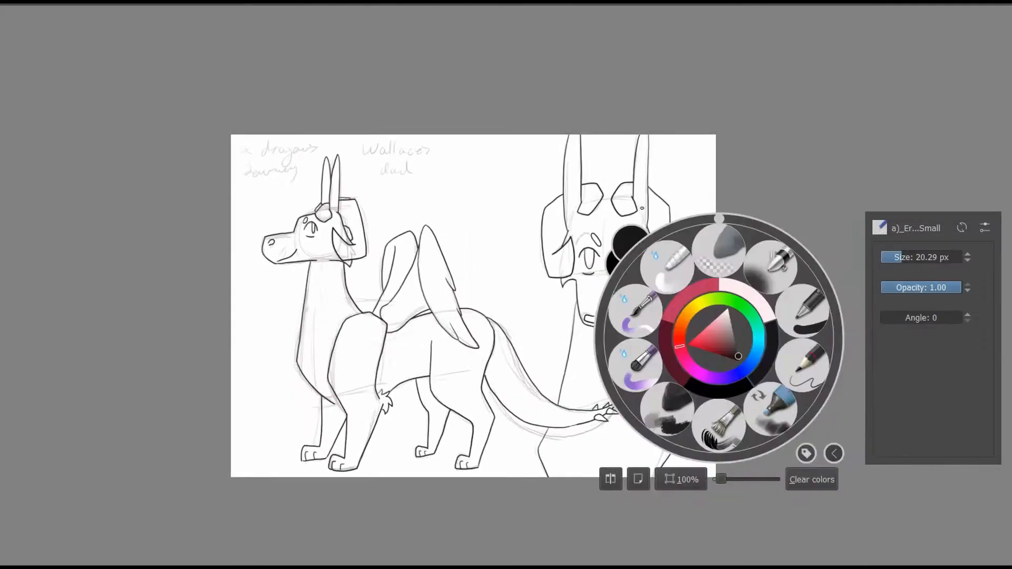
{"action": "scroll", "coordinate": [765, 201], "scroll_direction": "up", "scroll_amount": 5}
{"action": "right_click", "coordinate": [548, 345]}
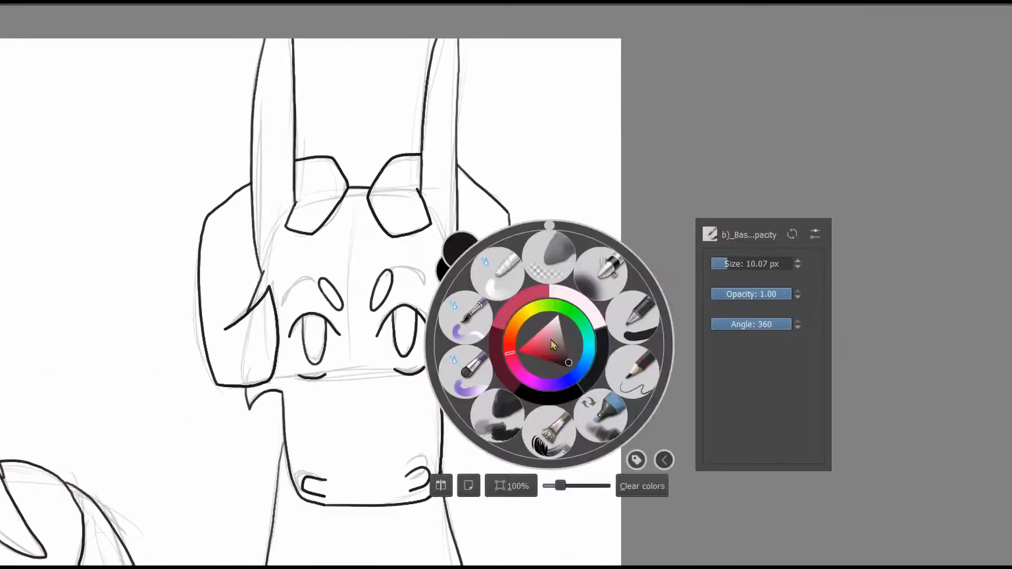
{"action": "left_click_drag", "start_coordinate": [560, 485], "coordinate": [549, 485]}
{"action": "left_click_drag", "start_coordinate": [388, 447], "coordinate": [397, 452]}
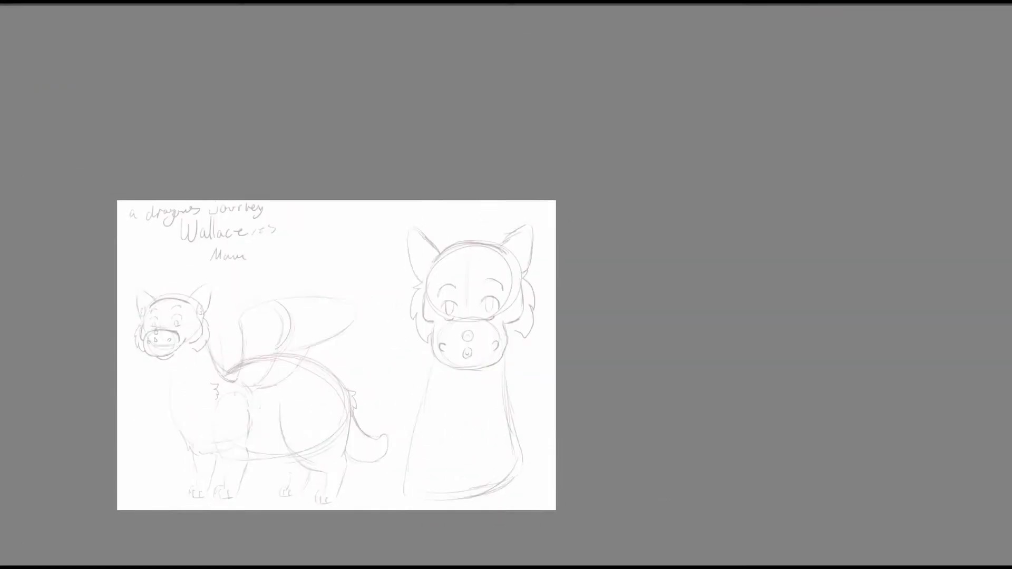
On the second character's sketch page, ink the eyes and brows of the small full-body figure's face.
{"action": "left_click_drag", "start_coordinate": [363, 373], "coordinate": [549, 364]}
{"action": "scroll", "coordinate": [493, 300], "scroll_direction": "up", "scroll_amount": 4}
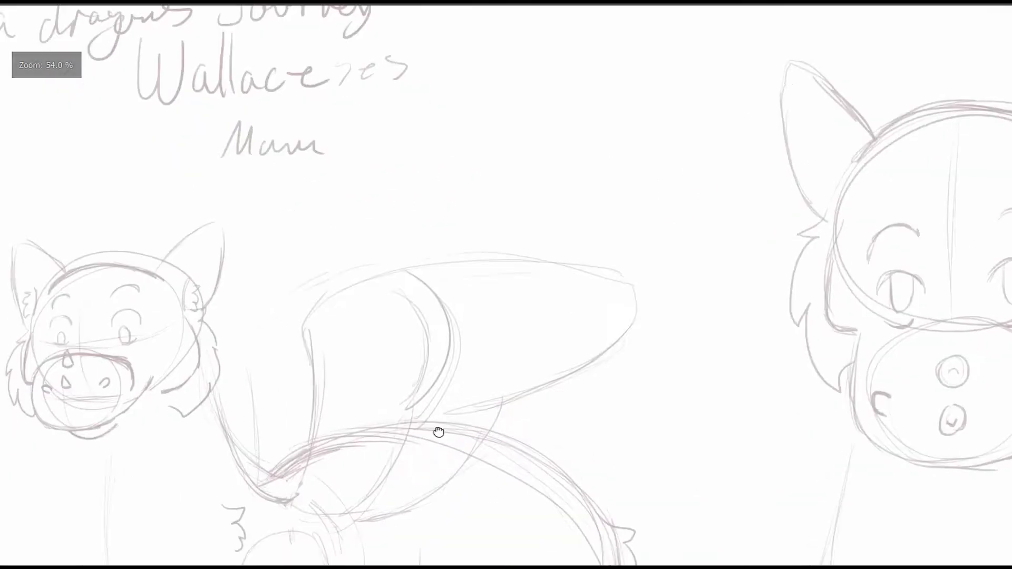
{"action": "left_click_drag", "start_coordinate": [305, 383], "coordinate": [672, 347]}
{"action": "mouse_move", "coordinate": [478, 287]}
{"action": "left_mouse_down"}
{"action": "mouse_move", "coordinate": [507, 290]}
{"action": "mouse_move", "coordinate": [496, 296]}
{"action": "left_mouse_up"}
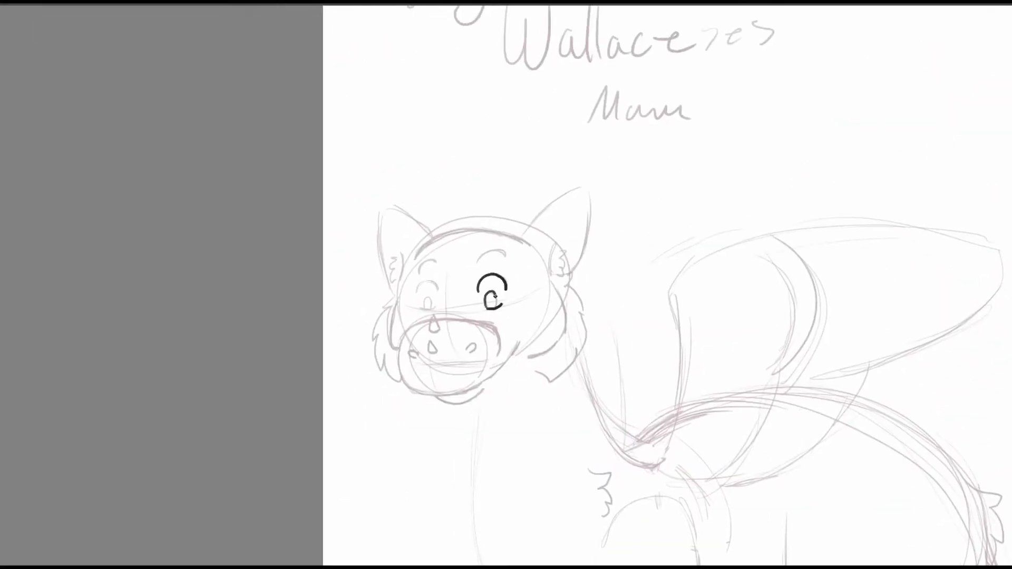
{"action": "mouse_move", "coordinate": [475, 263]}
{"action": "left_mouse_down"}
{"action": "mouse_move", "coordinate": [504, 251]}
{"action": "mouse_move", "coordinate": [509, 259]}
{"action": "left_mouse_up"}
{"action": "left_click_drag", "start_coordinate": [438, 293], "coordinate": [419, 274]}
Ink the full-body figure's rounded muzzle, nostrils and the two droplet marks on its nose.
{"action": "left_click_drag", "start_coordinate": [570, 289], "coordinate": [635, 231]}
{"action": "mouse_move", "coordinate": [495, 272]}
{"action": "left_mouse_down"}
{"action": "mouse_move", "coordinate": [499, 256]}
{"action": "mouse_move", "coordinate": [466, 316]}
{"action": "mouse_move", "coordinate": [536, 331]}
{"action": "mouse_move", "coordinate": [582, 280]}
{"action": "left_mouse_up"}
{"action": "mouse_move", "coordinate": [524, 319]}
{"action": "left_mouse_down"}
{"action": "mouse_move", "coordinate": [545, 330]}
{"action": "mouse_move", "coordinate": [583, 280]}
{"action": "left_mouse_up"}
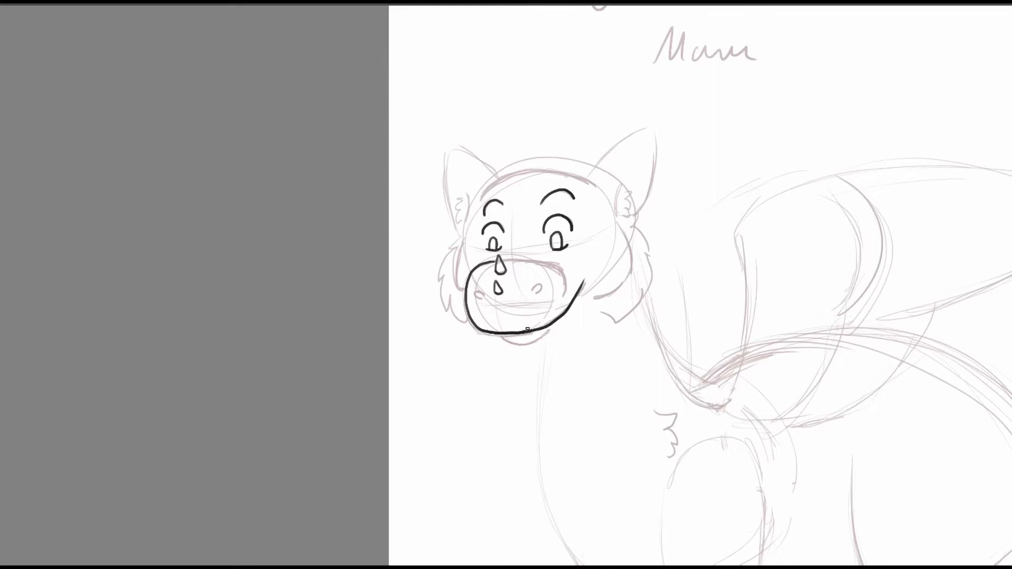
{"action": "mouse_move", "coordinate": [505, 260]}
{"action": "left_mouse_down"}
{"action": "mouse_move", "coordinate": [552, 265]}
{"action": "mouse_move", "coordinate": [564, 290]}
{"action": "mouse_move", "coordinate": [482, 299]}
{"action": "mouse_move", "coordinate": [530, 256]}
{"action": "left_mouse_up"}
{"action": "key", "text": "ctrl+z"}
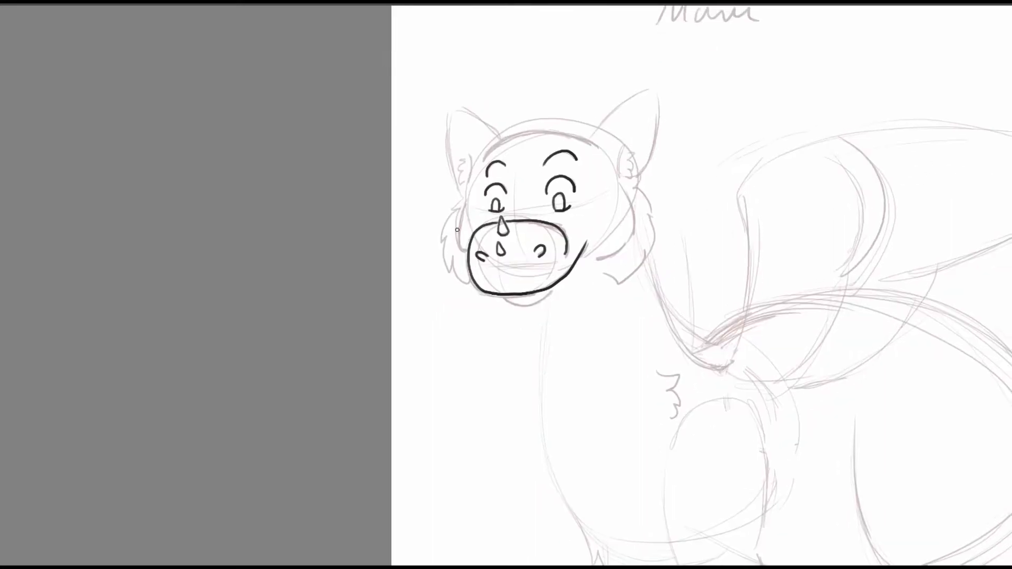
Ink the full-body figure's cheek lines, chin and the shaggy fur on both sides of its face.
{"action": "left_click_drag", "start_coordinate": [467, 202], "coordinate": [467, 252]}
{"action": "left_click_drag", "start_coordinate": [621, 186], "coordinate": [599, 260]}
{"action": "left_click_drag", "start_coordinate": [504, 298], "coordinate": [554, 293]}
{"action": "mouse_move", "coordinate": [463, 198]}
{"action": "left_mouse_down"}
{"action": "mouse_move", "coordinate": [453, 275]}
{"action": "mouse_move", "coordinate": [471, 286]}
{"action": "left_mouse_up"}
{"action": "left_click_drag", "start_coordinate": [634, 177], "coordinate": [617, 285]}
{"action": "mouse_move", "coordinate": [601, 272]}
{"action": "left_mouse_down"}
{"action": "mouse_move", "coordinate": [615, 282]}
{"action": "mouse_move", "coordinate": [587, 314]}
{"action": "left_mouse_up"}
Ink the full-body figure's pointed ears with inner fur and the curved top of its head.
{"action": "mouse_move", "coordinate": [562, 172]}
{"action": "left_mouse_down"}
{"action": "mouse_move", "coordinate": [592, 142]}
{"action": "mouse_move", "coordinate": [608, 223]}
{"action": "left_mouse_up"}
{"action": "left_click_drag", "start_coordinate": [592, 181], "coordinate": [594, 204]}
{"action": "left_click_drag", "start_coordinate": [598, 184], "coordinate": [597, 205]}
{"action": "mouse_move", "coordinate": [433, 231]}
{"action": "left_mouse_down"}
{"action": "mouse_move", "coordinate": [422, 146]}
{"action": "mouse_move", "coordinate": [474, 173]}
{"action": "mouse_move", "coordinate": [439, 220]}
{"action": "left_mouse_up"}
{"action": "left_click_drag", "start_coordinate": [433, 201], "coordinate": [432, 224]}
{"action": "left_click_drag", "start_coordinate": [476, 175], "coordinate": [572, 181]}
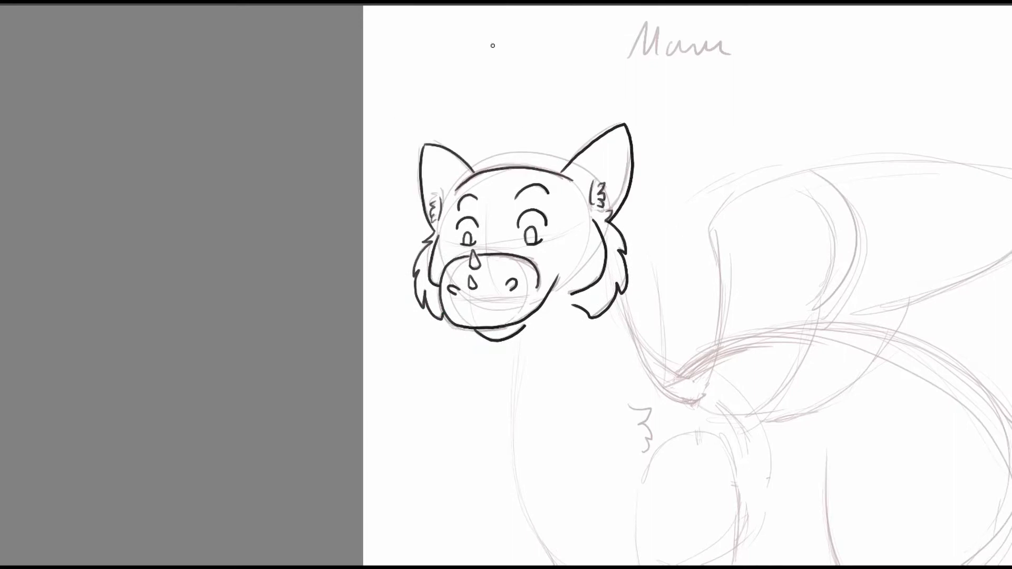
Ink the full-body figure's neck, chest fur, shoulder tuft and near front leg.
{"action": "mouse_move", "coordinate": [847, 348]}
{"action": "left_mouse_down"}
{"action": "mouse_move", "coordinate": [786, 188]}
{"action": "mouse_move", "coordinate": [763, 325]}
{"action": "mouse_move", "coordinate": [726, 273]}
{"action": "left_mouse_up"}
{"action": "left_click_drag", "start_coordinate": [506, 129], "coordinate": [535, 182]}
{"action": "mouse_move", "coordinate": [448, 154]}
{"action": "left_mouse_down"}
{"action": "mouse_move", "coordinate": [445, 190]}
{"action": "mouse_move", "coordinate": [489, 308]}
{"action": "left_mouse_up"}
{"action": "mouse_move", "coordinate": [515, 194]}
{"action": "left_mouse_down"}
{"action": "mouse_move", "coordinate": [517, 306]}
{"action": "mouse_move", "coordinate": [548, 372]}
{"action": "mouse_move", "coordinate": [568, 289]}
{"action": "mouse_move", "coordinate": [545, 205]}
{"action": "left_mouse_up"}
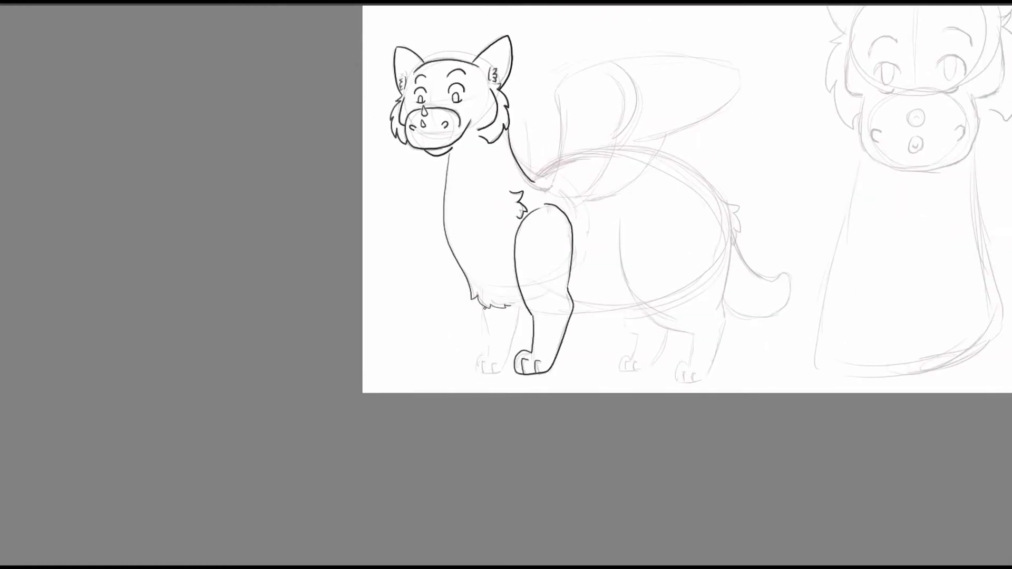
Ink the full-body figure's far front leg and its paw with toes.
{"action": "left_click_drag", "start_coordinate": [482, 307], "coordinate": [489, 351]}
{"action": "mouse_move", "coordinate": [489, 353]}
{"action": "left_mouse_down"}
{"action": "mouse_move", "coordinate": [477, 372]}
{"action": "mouse_move", "coordinate": [523, 307]}
{"action": "mouse_move", "coordinate": [482, 371]}
{"action": "left_mouse_up"}
{"action": "left_click_drag", "start_coordinate": [491, 363], "coordinate": [495, 371]}
Ink the full-body figure's arched back, rump tuft, belly and both hind legs with toes.
{"action": "mouse_move", "coordinate": [774, 249]}
{"action": "left_mouse_down"}
{"action": "mouse_move", "coordinate": [617, 255]}
{"action": "mouse_move", "coordinate": [325, 187]}
{"action": "left_mouse_up"}
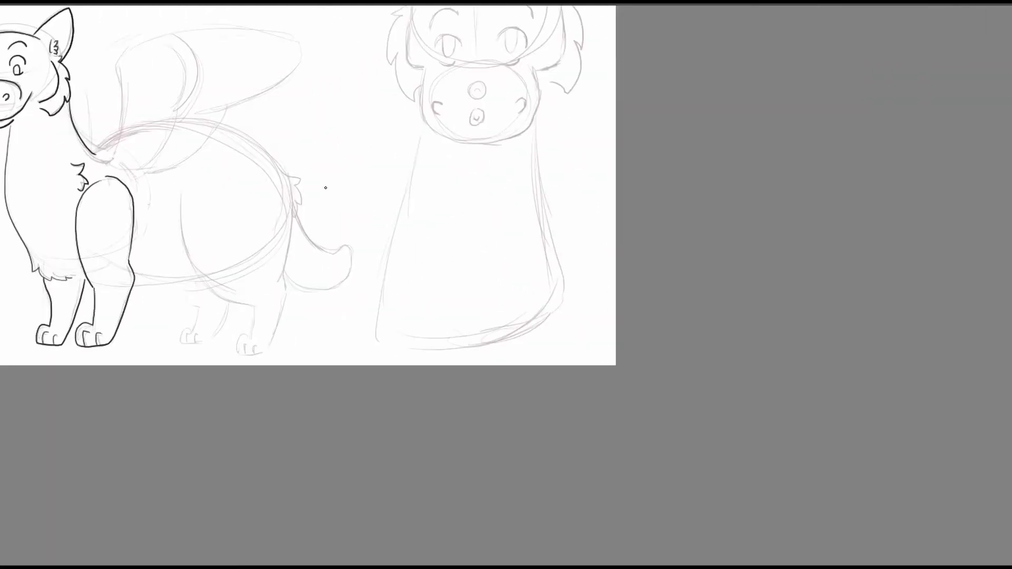
{"action": "mouse_move", "coordinate": [93, 152]}
{"action": "left_mouse_down"}
{"action": "mouse_move", "coordinate": [193, 122]}
{"action": "mouse_move", "coordinate": [295, 186]}
{"action": "mouse_move", "coordinate": [296, 221]}
{"action": "mouse_move", "coordinate": [441, 187]}
{"action": "left_mouse_up"}
{"action": "mouse_move", "coordinate": [326, 164]}
{"action": "left_mouse_down"}
{"action": "mouse_move", "coordinate": [325, 200]}
{"action": "mouse_move", "coordinate": [388, 282]}
{"action": "left_mouse_up"}
{"action": "mouse_move", "coordinate": [388, 282]}
{"action": "left_mouse_down"}
{"action": "mouse_move", "coordinate": [537, 294]}
{"action": "mouse_move", "coordinate": [544, 339]}
{"action": "mouse_move", "coordinate": [586, 206]}
{"action": "left_mouse_up"}
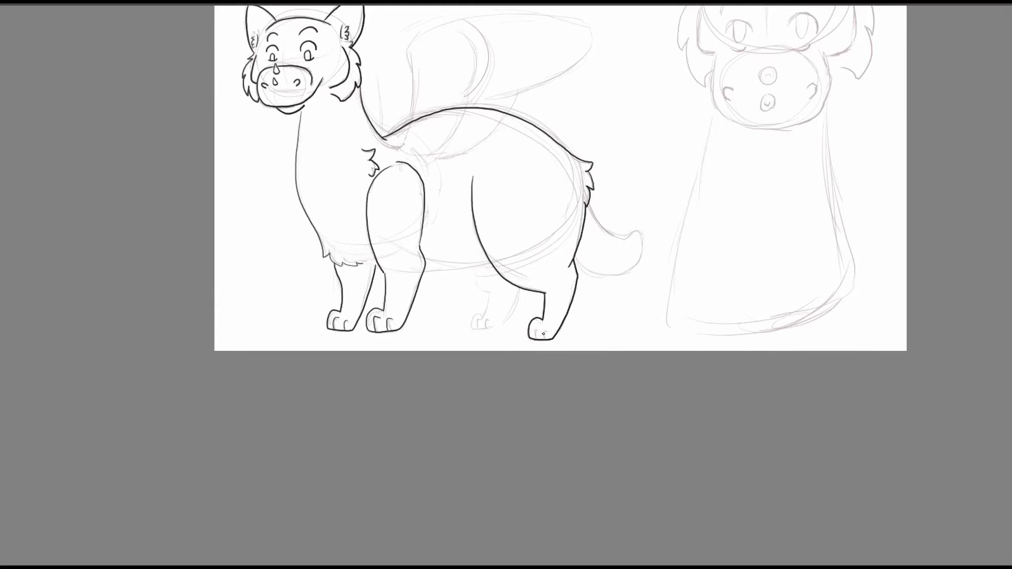
{"action": "left_click_drag", "start_coordinate": [490, 291], "coordinate": [514, 311]}
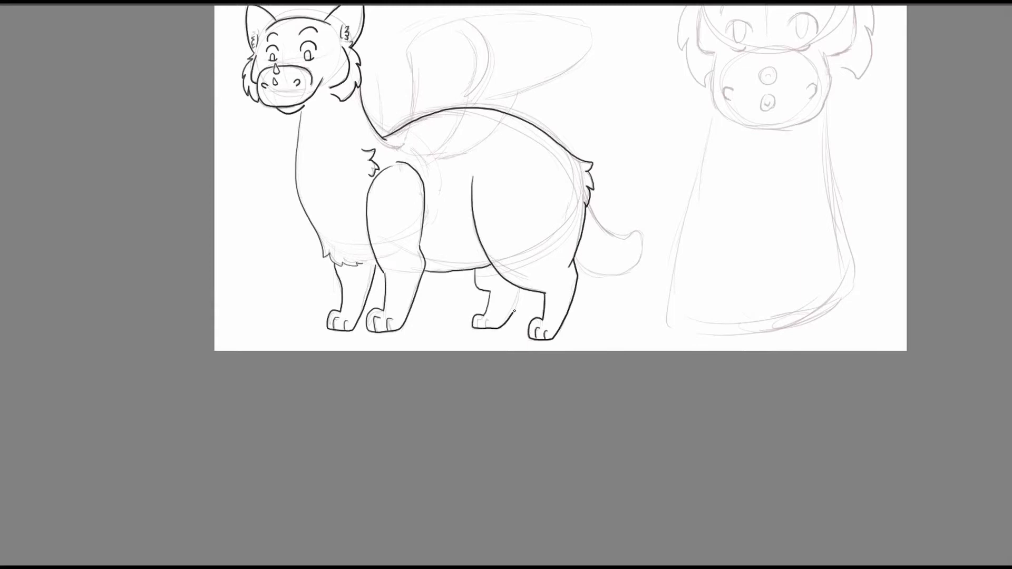
Ink the full-body figure's short upturned tail behind the hind leg.
{"action": "left_click_drag", "start_coordinate": [669, 158], "coordinate": [516, 161]}
{"action": "mouse_move", "coordinate": [436, 206]}
{"action": "left_mouse_down"}
{"action": "mouse_move", "coordinate": [474, 240]}
{"action": "mouse_move", "coordinate": [425, 268]}
{"action": "mouse_move", "coordinate": [421, 258]}
{"action": "left_mouse_up"}
{"action": "left_click_drag", "start_coordinate": [448, 68], "coordinate": [612, 79]}
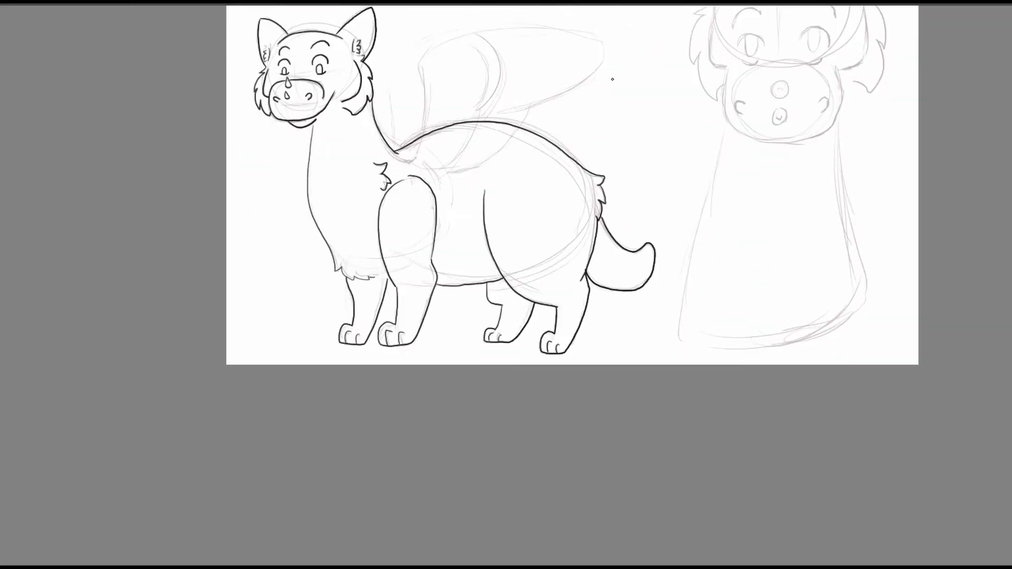
Ink small rounded spikes along the full-body figure's neck, back and tail.
{"action": "left_click_drag", "start_coordinate": [603, 215], "coordinate": [605, 228]}
{"action": "left_click_drag", "start_coordinate": [618, 243], "coordinate": [628, 249]}
{"action": "left_click_drag", "start_coordinate": [609, 153], "coordinate": [610, 187]}
{"action": "left_click_drag", "start_coordinate": [373, 141], "coordinate": [384, 162]}
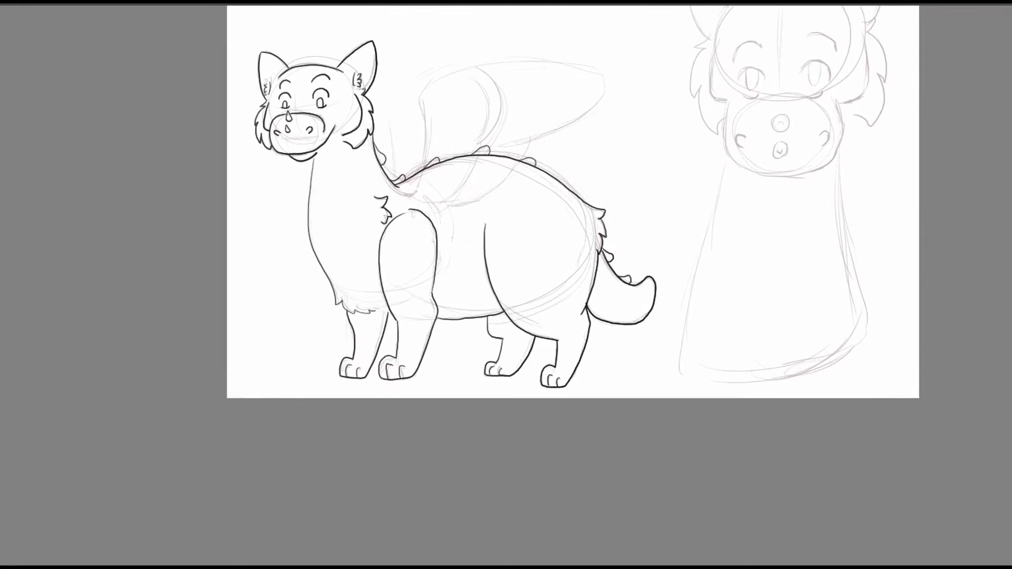
Ink the full-body figure's near and far wings, with the inner fold lines and the small fur tuft at the wing base.
{"action": "left_click_drag", "start_coordinate": [586, 196], "coordinate": [524, 235]}
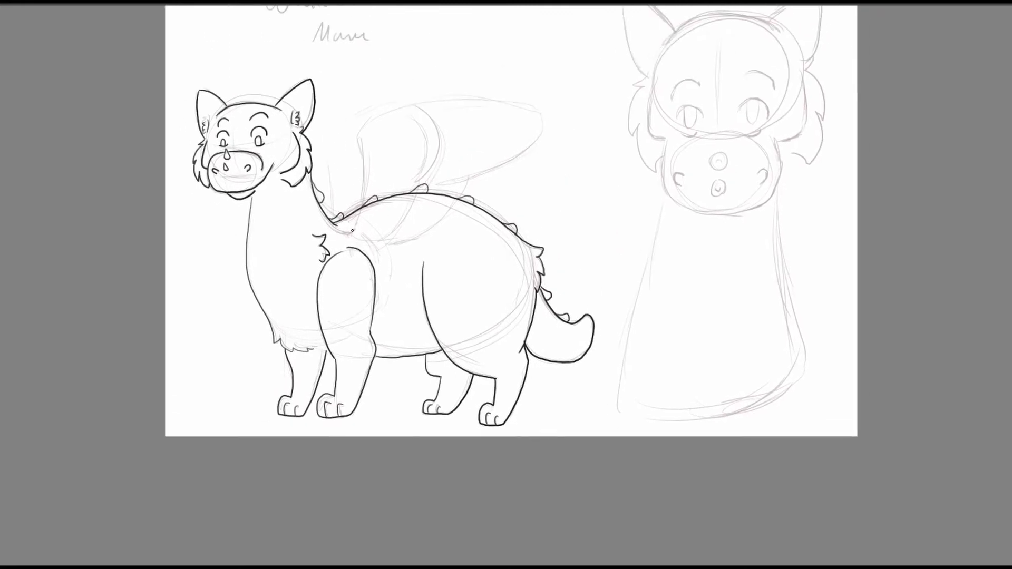
{"action": "mouse_move", "coordinate": [352, 239]}
{"action": "left_mouse_down"}
{"action": "mouse_move", "coordinate": [432, 117]}
{"action": "mouse_move", "coordinate": [423, 176]}
{"action": "left_mouse_up"}
{"action": "mouse_move", "coordinate": [419, 103]}
{"action": "left_mouse_down"}
{"action": "mouse_move", "coordinate": [541, 112]}
{"action": "mouse_move", "coordinate": [443, 185]}
{"action": "mouse_move", "coordinate": [425, 229]}
{"action": "left_mouse_up"}
{"action": "key", "text": "ctrl+z"}
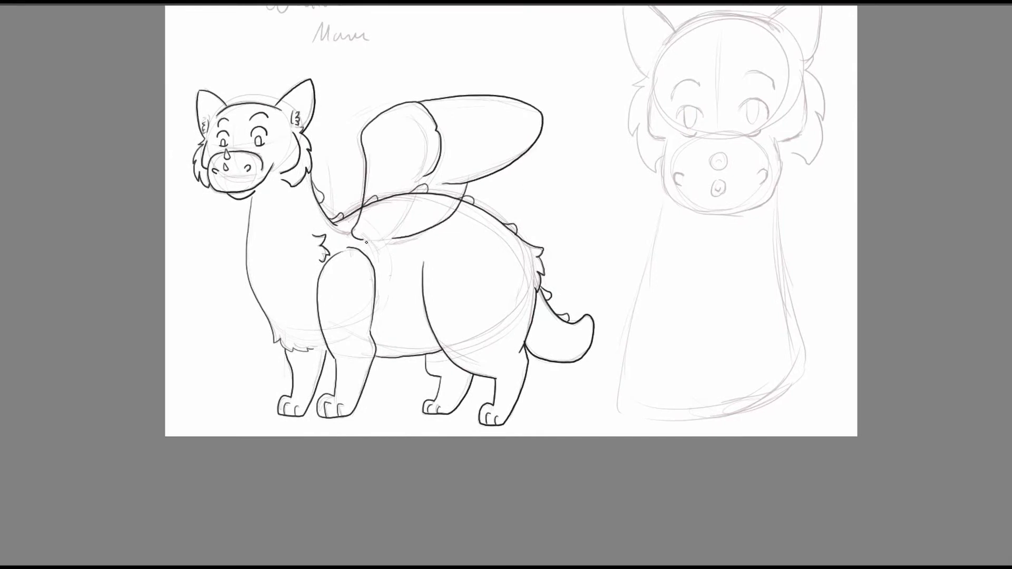
{"action": "left_click_drag", "start_coordinate": [538, 147], "coordinate": [647, 139]}
{"action": "left_click_drag", "start_coordinate": [532, 173], "coordinate": [500, 223]}
{"action": "left_click_drag", "start_coordinate": [443, 207], "coordinate": [517, 90]}
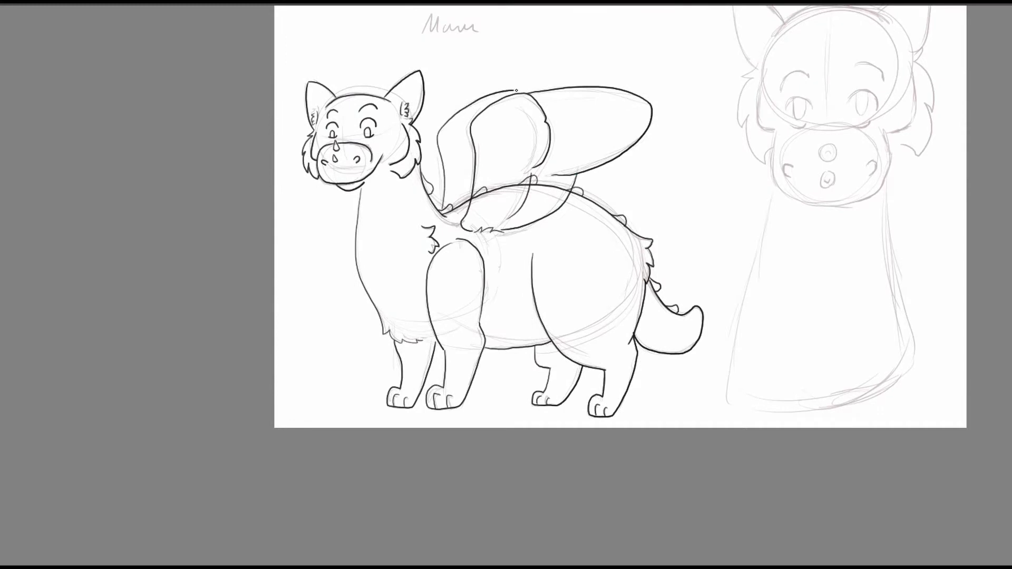
Add two fold lines at the near wing's tip and erase the back line and spikes overlapping the wing.
{"action": "mouse_move", "coordinate": [724, 51]}
{"action": "left_mouse_down"}
{"action": "mouse_move", "coordinate": [671, 86]}
{"action": "mouse_move", "coordinate": [434, 91]}
{"action": "left_mouse_up"}
{"action": "mouse_move", "coordinate": [263, 197]}
{"action": "left_mouse_down"}
{"action": "mouse_move", "coordinate": [332, 177]}
{"action": "mouse_move", "coordinate": [327, 184]}
{"action": "left_mouse_up"}
{"action": "key", "text": "ctrl+z"}
{"action": "left_click_drag", "start_coordinate": [311, 139], "coordinate": [359, 146]}
{"action": "key", "text": "ctrl+z"}
{"action": "mouse_move", "coordinate": [461, 304]}
{"action": "left_mouse_down"}
{"action": "mouse_move", "coordinate": [727, 307]}
{"action": "mouse_move", "coordinate": [944, 400]}
{"action": "left_mouse_up"}
{"action": "mouse_move", "coordinate": [408, 256]}
{"action": "left_mouse_down"}
{"action": "mouse_move", "coordinate": [387, 292]}
{"action": "mouse_move", "coordinate": [435, 265]}
{"action": "mouse_move", "coordinate": [538, 238]}
{"action": "mouse_move", "coordinate": [526, 266]}
{"action": "mouse_move", "coordinate": [551, 232]}
{"action": "mouse_move", "coordinate": [558, 258]}
{"action": "mouse_move", "coordinate": [611, 254]}
{"action": "mouse_move", "coordinate": [648, 281]}
{"action": "left_mouse_up"}
{"action": "right_click", "coordinate": [723, 138]}
{"action": "left_click_drag", "start_coordinate": [735, 293], "coordinate": [416, 306]}
{"action": "right_click", "coordinate": [705, 296]}
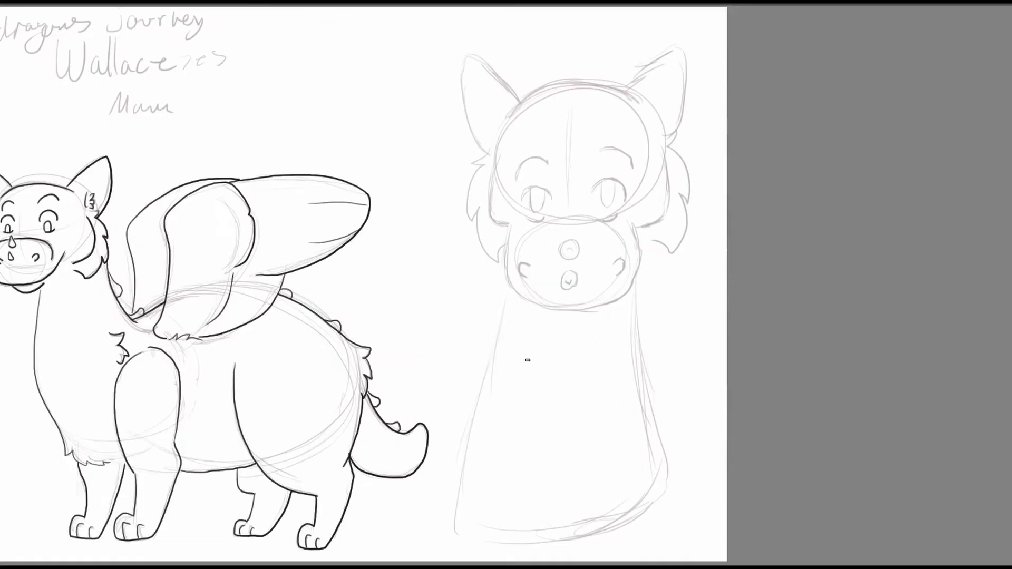
Ink the front view's eyes with slit pupils and lower lids, and its thick curved eyebrows.
{"action": "mouse_move", "coordinate": [607, 177]}
{"action": "left_mouse_down"}
{"action": "mouse_move", "coordinate": [627, 202]}
{"action": "mouse_move", "coordinate": [615, 196]}
{"action": "left_mouse_up"}
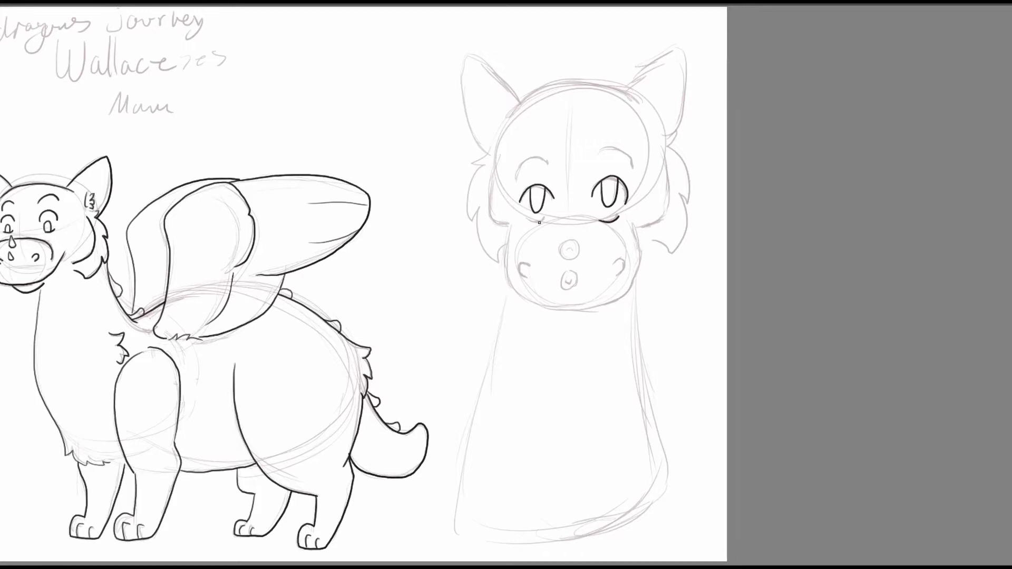
{"action": "mouse_move", "coordinate": [597, 154]}
{"action": "left_mouse_down"}
{"action": "mouse_move", "coordinate": [632, 154]}
{"action": "mouse_move", "coordinate": [513, 165]}
{"action": "mouse_move", "coordinate": [547, 161]}
{"action": "left_mouse_up"}
{"action": "mouse_move", "coordinate": [686, 166]}
{"action": "left_mouse_down"}
{"action": "mouse_move", "coordinate": [697, 95]}
{"action": "mouse_move", "coordinate": [632, 140]}
{"action": "mouse_move", "coordinate": [572, 149]}
{"action": "left_mouse_up"}
Ink the front view's face sides and rounded muzzle, with both nostrils and the two small round horns on the snout.
{"action": "mouse_move", "coordinate": [382, 138]}
{"action": "left_mouse_down"}
{"action": "mouse_move", "coordinate": [379, 201]}
{"action": "mouse_move", "coordinate": [395, 208]}
{"action": "left_mouse_up"}
{"action": "left_click_drag", "start_coordinate": [550, 138], "coordinate": [540, 205]}
{"action": "mouse_move", "coordinate": [394, 207]}
{"action": "left_mouse_down"}
{"action": "mouse_move", "coordinate": [429, 289]}
{"action": "mouse_move", "coordinate": [524, 248]}
{"action": "mouse_move", "coordinate": [527, 208]}
{"action": "left_mouse_up"}
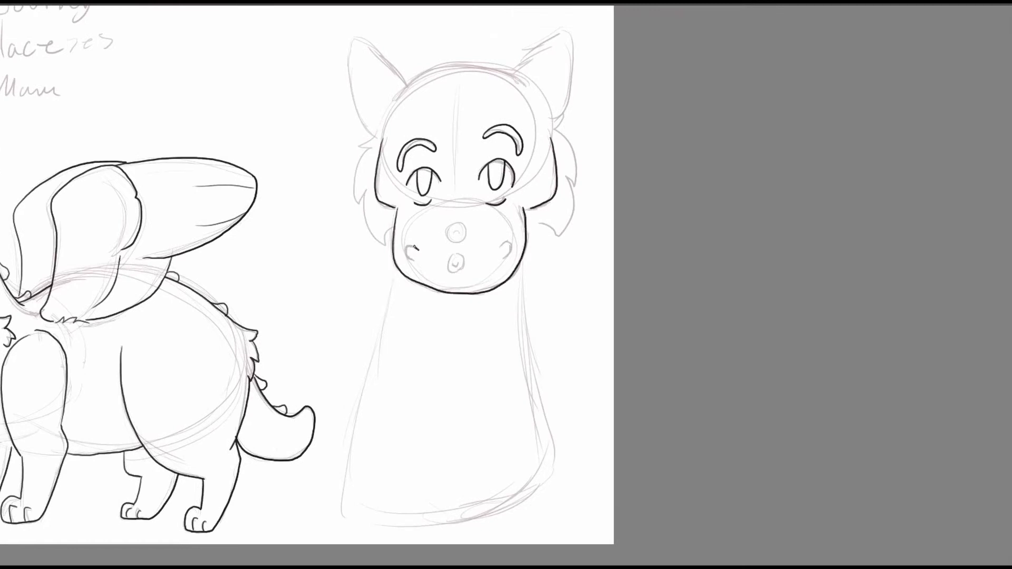
{"action": "left_click_drag", "start_coordinate": [447, 238], "coordinate": [449, 224]}
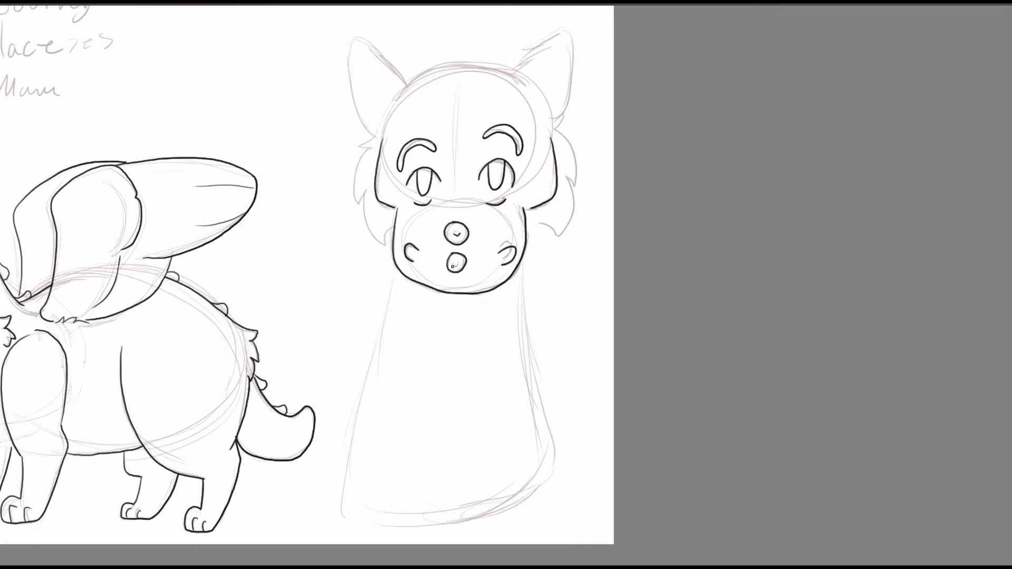
{"action": "left_click_drag", "start_coordinate": [452, 263], "coordinate": [459, 263]}
Ink the top of the front view's head and both pointed ears with their inner fur tufts.
{"action": "left_click_drag", "start_coordinate": [517, 117], "coordinate": [494, 164]}
{"action": "mouse_move", "coordinate": [375, 141]}
{"action": "left_mouse_down"}
{"action": "mouse_move", "coordinate": [492, 127]}
{"action": "mouse_move", "coordinate": [538, 174]}
{"action": "left_mouse_up"}
{"action": "mouse_move", "coordinate": [343, 185]}
{"action": "left_mouse_down"}
{"action": "mouse_move", "coordinate": [328, 83]}
{"action": "mouse_move", "coordinate": [387, 127]}
{"action": "mouse_move", "coordinate": [358, 172]}
{"action": "left_mouse_up"}
{"action": "left_click_drag", "start_coordinate": [352, 153], "coordinate": [348, 178]}
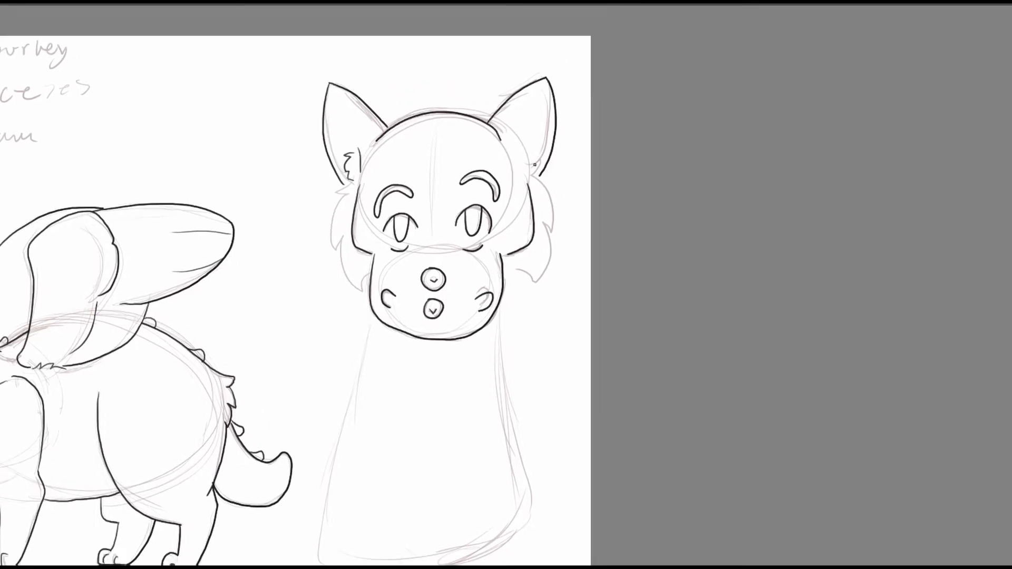
{"action": "left_click_drag", "start_coordinate": [526, 150], "coordinate": [524, 170]}
{"action": "left_click_drag", "start_coordinate": [534, 152], "coordinate": [538, 176]}
Ink the front view's jagged cheek fur on both sides and the outline of its neck and chest.
{"action": "left_click_drag", "start_coordinate": [350, 187], "coordinate": [343, 196]}
{"action": "mouse_move", "coordinate": [345, 197]}
{"action": "left_mouse_down"}
{"action": "mouse_move", "coordinate": [362, 287]}
{"action": "mouse_move", "coordinate": [369, 278]}
{"action": "left_mouse_up"}
{"action": "mouse_move", "coordinate": [534, 178]}
{"action": "left_mouse_down"}
{"action": "mouse_move", "coordinate": [554, 239]}
{"action": "mouse_move", "coordinate": [507, 284]}
{"action": "left_mouse_up"}
{"action": "left_click_drag", "start_coordinate": [532, 190], "coordinate": [584, 49]}
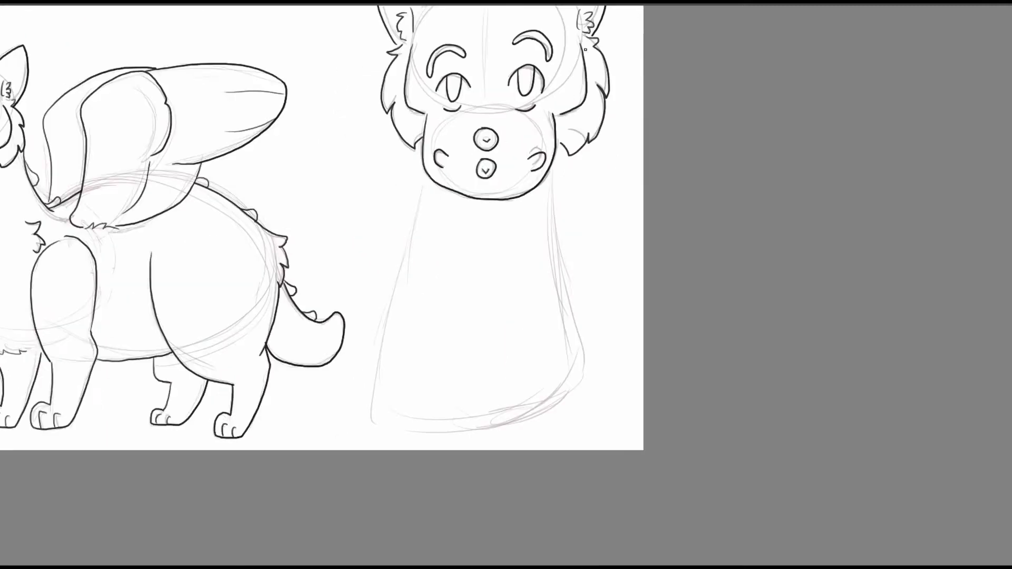
{"action": "mouse_move", "coordinate": [424, 174]}
{"action": "left_mouse_down"}
{"action": "mouse_move", "coordinate": [377, 389]}
{"action": "mouse_move", "coordinate": [576, 369]}
{"action": "mouse_move", "coordinate": [550, 168]}
{"action": "left_mouse_up"}
{"action": "left_click_drag", "start_coordinate": [428, 53], "coordinate": [524, 127]}
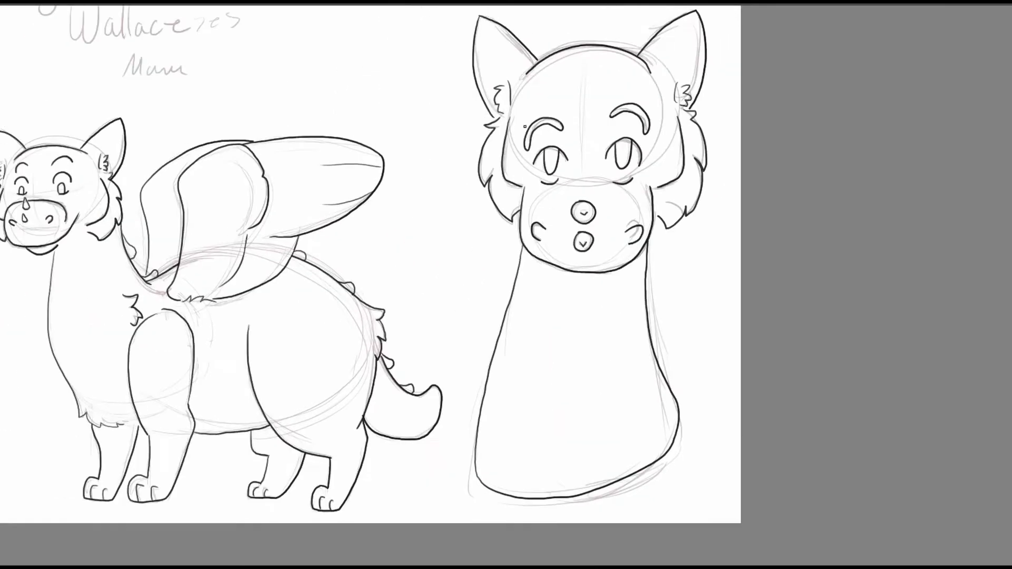
Hide the rough sketch and adjust the placement of the front view's eyebrow with a lasso selection and transform.
{"action": "key", "text": "ctrl+minus"}
{"action": "left_click_drag", "start_coordinate": [506, 284], "coordinate": [639, 289]}
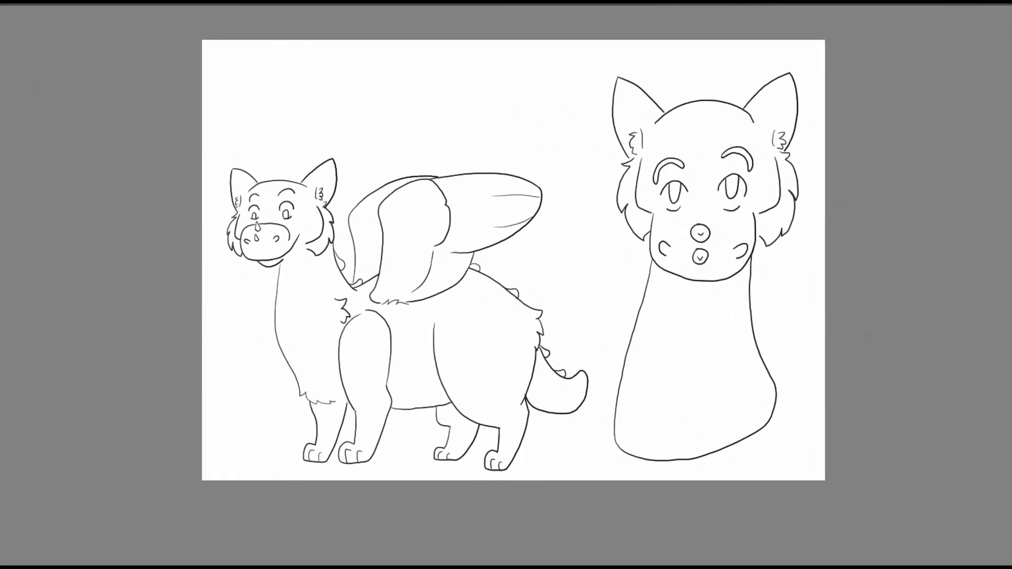
{"action": "mouse_move", "coordinate": [649, 185]}
{"action": "left_mouse_down"}
{"action": "mouse_move", "coordinate": [678, 183]}
{"action": "mouse_move", "coordinate": [644, 181]}
{"action": "mouse_move", "coordinate": [687, 158]}
{"action": "left_mouse_up"}
{"action": "key", "text": "ctrl+t"}
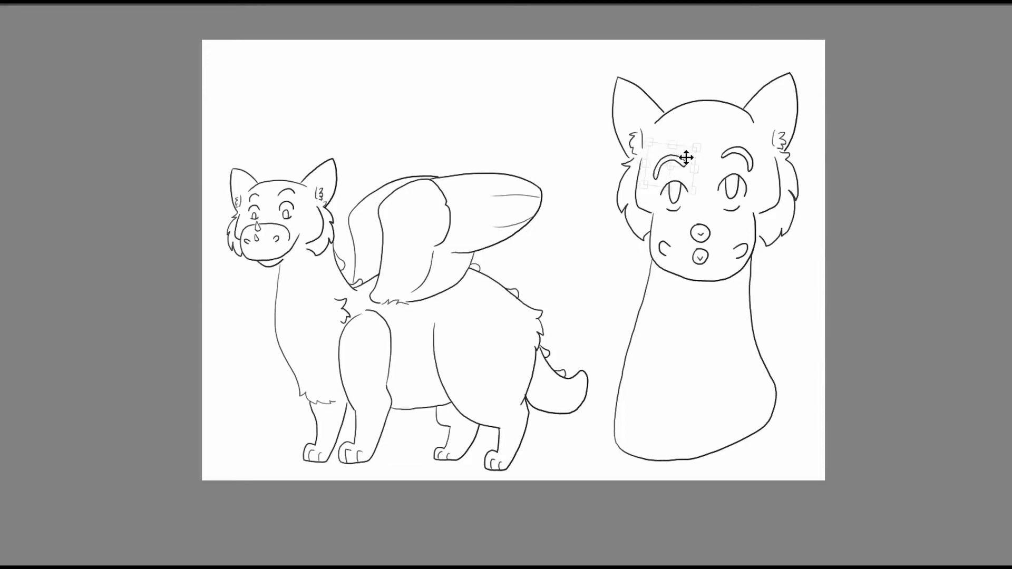
{"action": "left_click_drag", "start_coordinate": [739, 179], "coordinate": [738, 187]}
{"action": "key", "text": "Return"}
Select the empty area around the full-body figure and invert the selection to cover the figure.
{"action": "left_click_drag", "start_coordinate": [918, 417], "coordinate": [928, 402]}
{"action": "left_click_drag", "start_coordinate": [416, 338], "coordinate": [273, 208]}
{"action": "left_click", "coordinate": [165, 310]}
{"action": "key", "text": "ctrl+shift+i"}
Paint the whole selected full-body figure light brown, including its head, body, legs, tail and wings.
{"action": "key", "text": "ctrl+plus"}
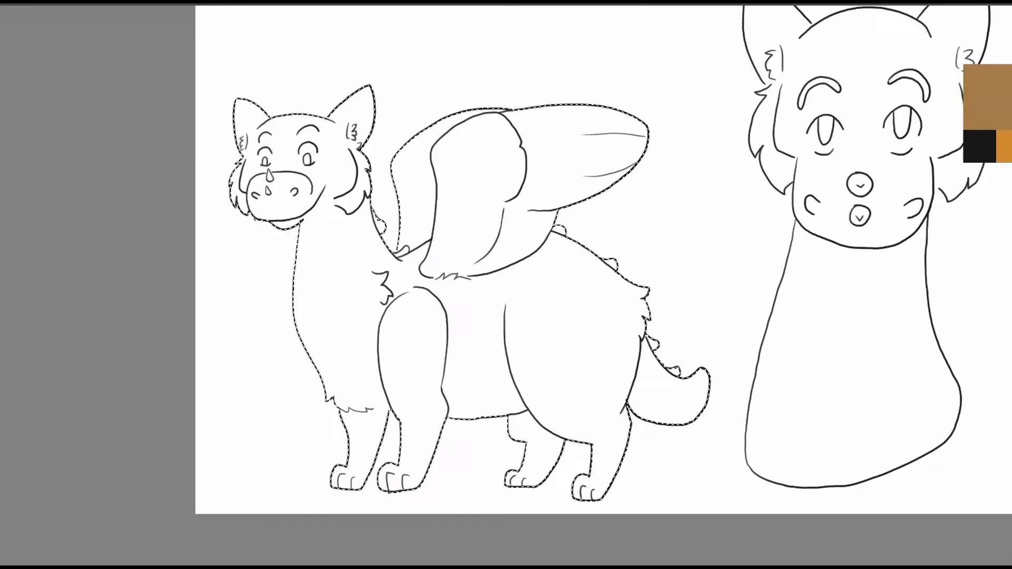
{"action": "left_click_drag", "start_coordinate": [369, 211], "coordinate": [381, 230]}
{"action": "mouse_move", "coordinate": [227, 226]}
{"action": "left_mouse_down"}
{"action": "mouse_move", "coordinate": [278, 100]}
{"action": "mouse_move", "coordinate": [306, 294]}
{"action": "left_mouse_up"}
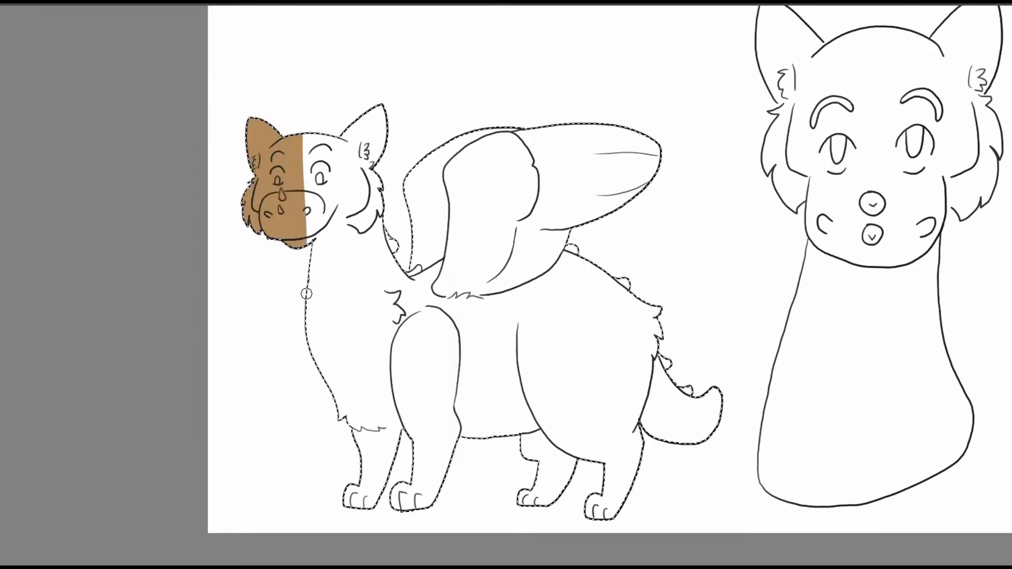
{"action": "left_click_drag", "start_coordinate": [235, 232], "coordinate": [273, 258]}
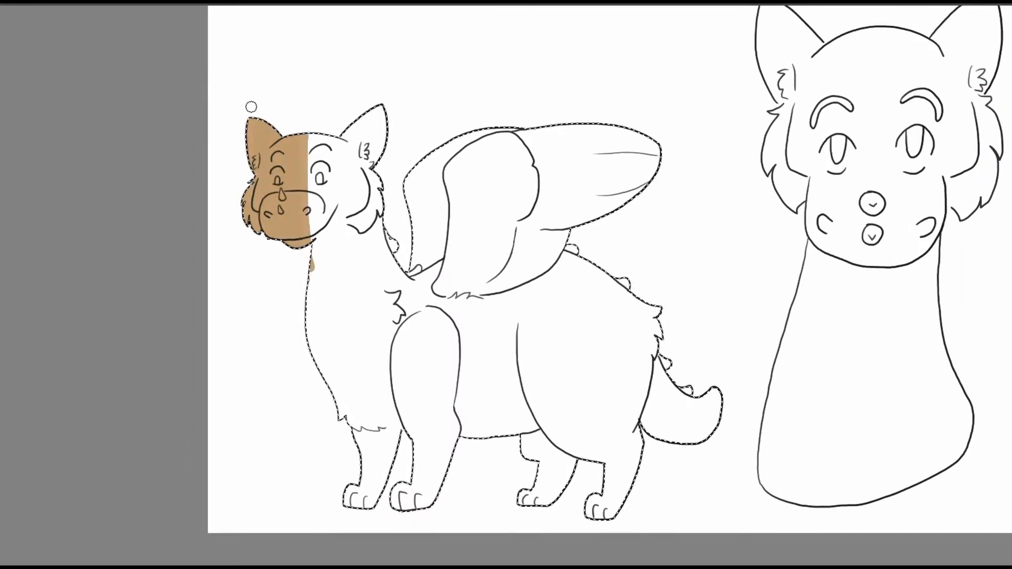
{"action": "mouse_move", "coordinate": [251, 107]}
{"action": "left_mouse_down"}
{"action": "mouse_move", "coordinate": [310, 274]}
{"action": "mouse_move", "coordinate": [390, 369]}
{"action": "mouse_move", "coordinate": [355, 510]}
{"action": "left_mouse_up"}
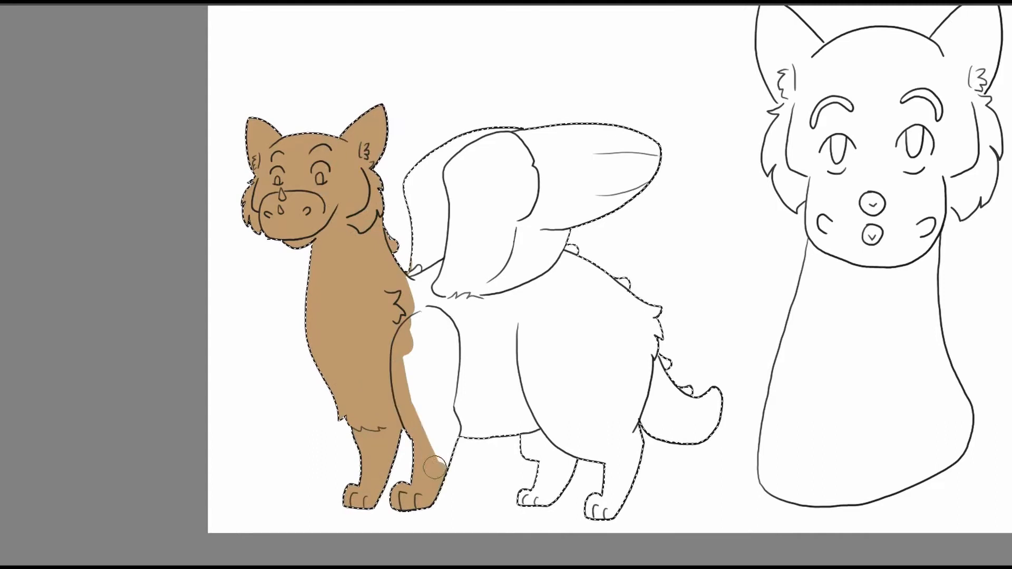
{"action": "left_click_drag", "start_coordinate": [633, 503], "coordinate": [628, 428]}
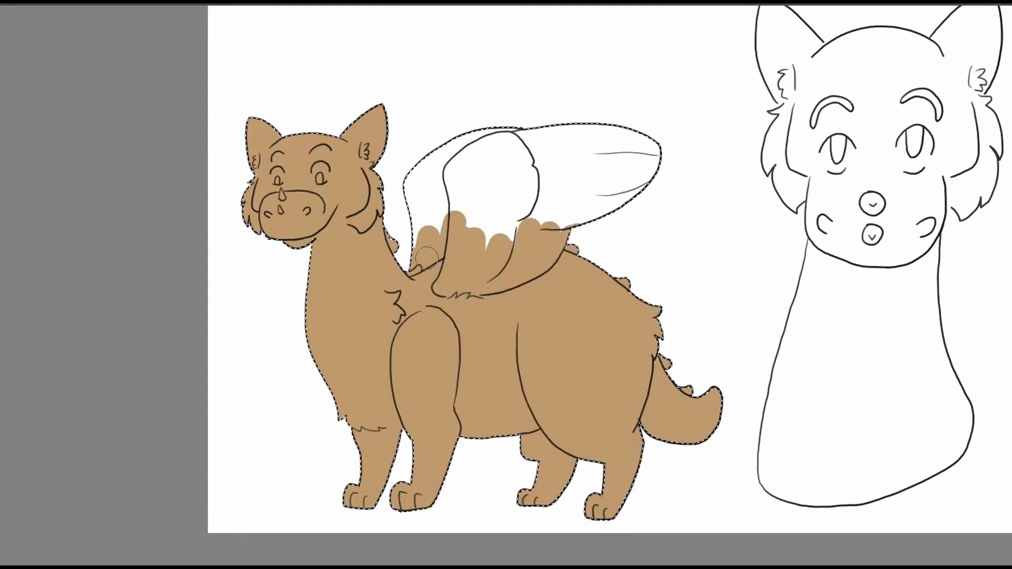
{"action": "mouse_move", "coordinate": [328, 247]}
{"action": "left_mouse_down"}
{"action": "mouse_move", "coordinate": [335, 278]}
{"action": "mouse_move", "coordinate": [431, 235]}
{"action": "mouse_move", "coordinate": [461, 245]}
{"action": "left_mouse_up"}
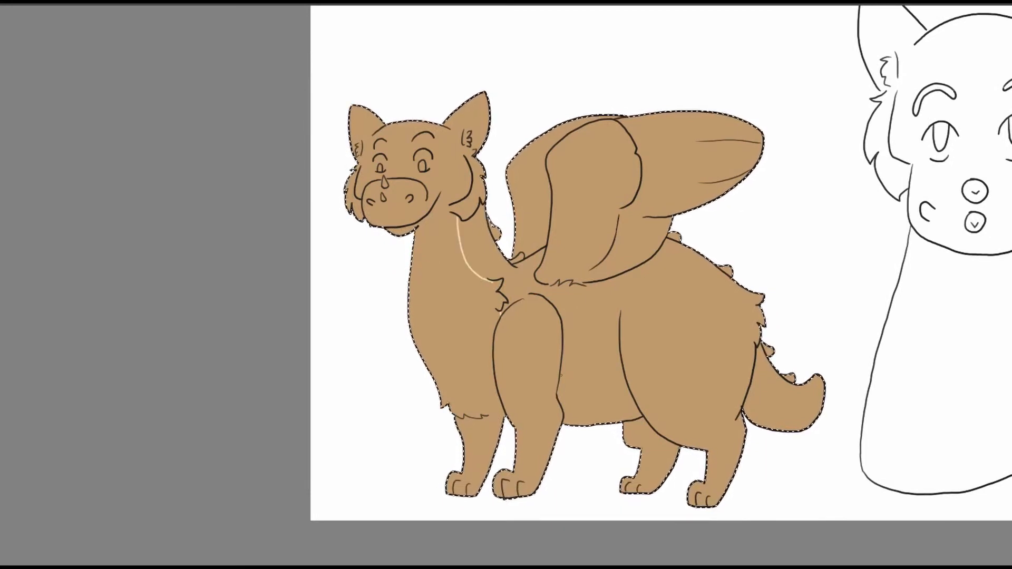
Outline the full-body figure's light markings in cream and paint the cheek fur on both sides of its head cream.
{"action": "left_click_drag", "start_coordinate": [561, 376], "coordinate": [622, 368]}
{"action": "left_click_drag", "start_coordinate": [751, 383], "coordinate": [761, 425]}
{"action": "mouse_move", "coordinate": [624, 272]}
{"action": "left_mouse_down"}
{"action": "mouse_move", "coordinate": [712, 326]}
{"action": "mouse_move", "coordinate": [777, 312]}
{"action": "mouse_move", "coordinate": [761, 327]}
{"action": "left_mouse_up"}
{"action": "right_click", "coordinate": [540, 294]}
{"action": "left_click", "coordinate": [542, 207]}
{"action": "scroll", "coordinate": [546, 210], "scroll_direction": "up", "scroll_amount": 3}
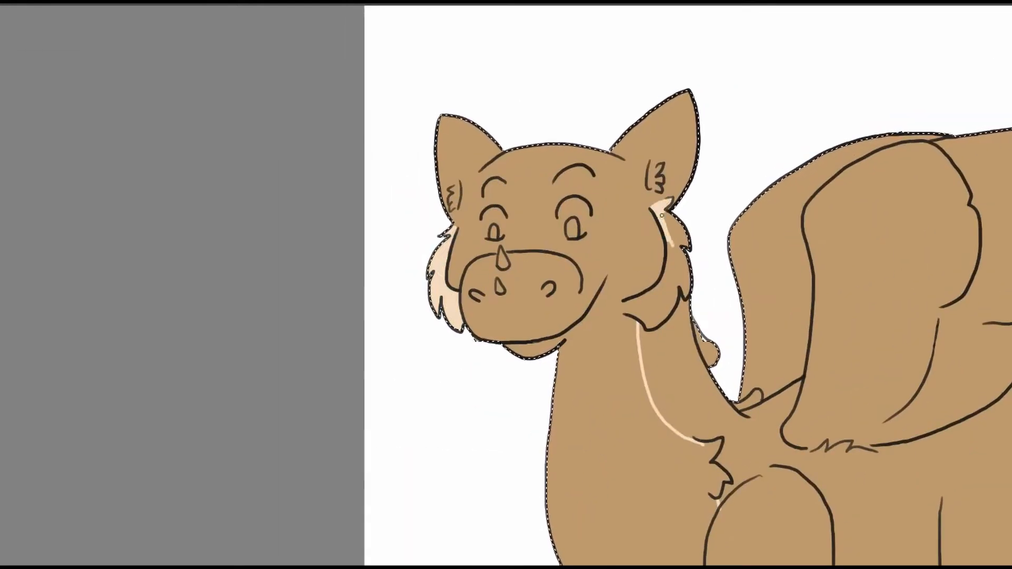
{"action": "mouse_move", "coordinate": [674, 254]}
{"action": "left_mouse_down"}
{"action": "mouse_move", "coordinate": [629, 308]}
{"action": "mouse_move", "coordinate": [671, 308]}
{"action": "mouse_move", "coordinate": [637, 308]}
{"action": "mouse_move", "coordinate": [669, 298]}
{"action": "left_mouse_up"}
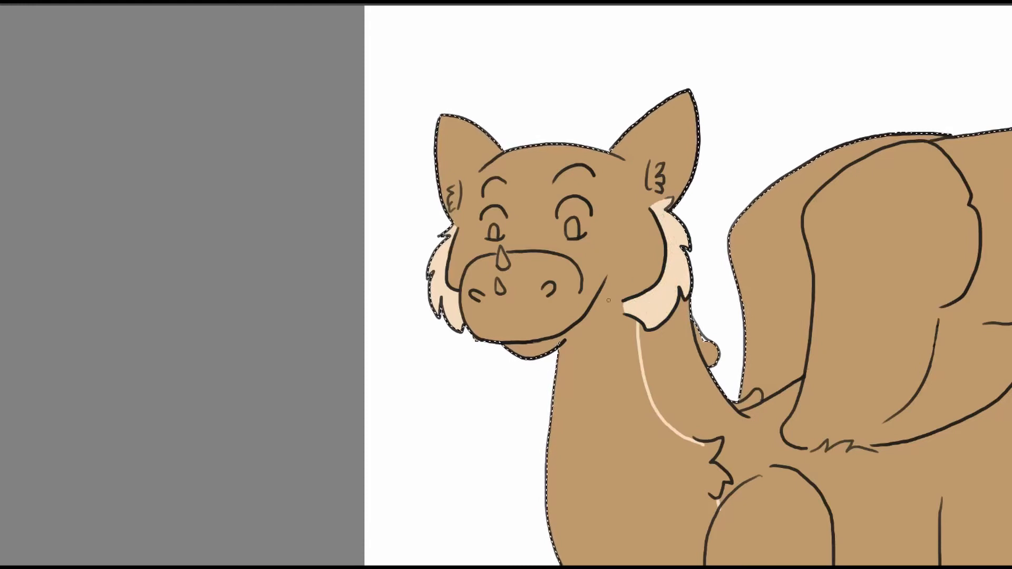
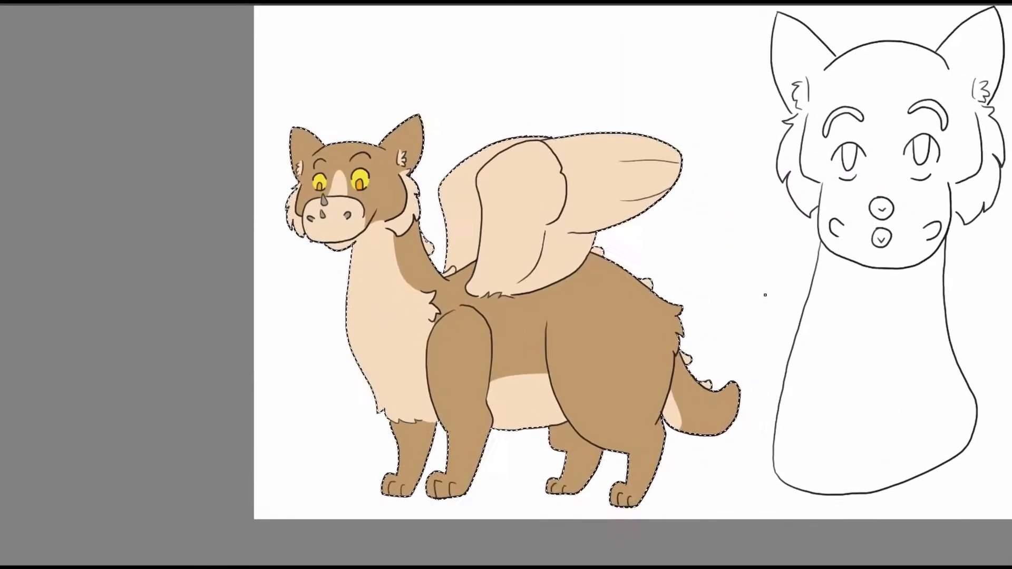
Select the front view's silhouette and paint its head, ears and upper neck light brown.
{"action": "key", "text": "ctrl+shift+a"}
{"action": "left_click_drag", "start_coordinate": [642, 230], "coordinate": [339, 239]}
{"action": "mouse_move", "coordinate": [468, 297]}
{"action": "left_mouse_down"}
{"action": "mouse_move", "coordinate": [471, 238]}
{"action": "mouse_move", "coordinate": [462, 320]}
{"action": "left_mouse_up"}
{"action": "scroll", "coordinate": [471, 238], "scroll_direction": "down", "scroll_amount": 2}
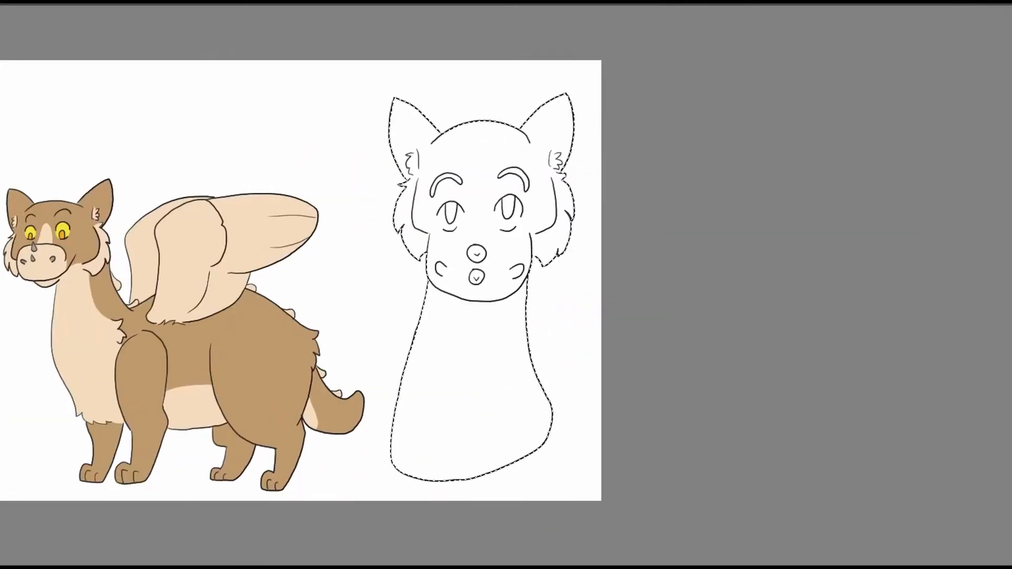
{"action": "mouse_move", "coordinate": [394, 223]}
{"action": "left_mouse_down"}
{"action": "mouse_move", "coordinate": [429, 261]}
{"action": "mouse_move", "coordinate": [490, 261]}
{"action": "mouse_move", "coordinate": [555, 296]}
{"action": "left_mouse_up"}
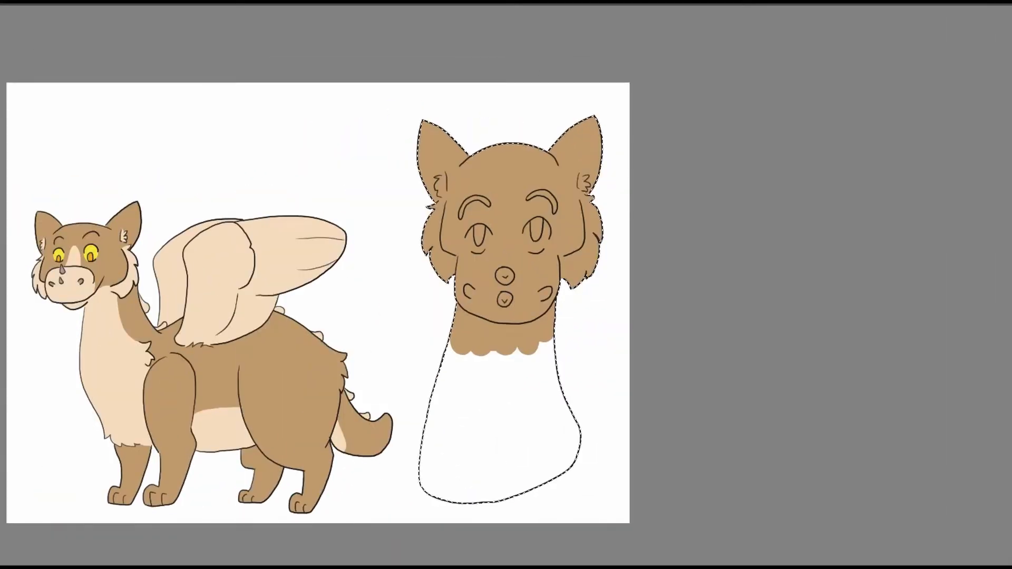
Paint the front view's neck, muzzle and the blaze between its eyes cream.
{"action": "mouse_move", "coordinate": [438, 494]}
{"action": "left_mouse_down"}
{"action": "mouse_move", "coordinate": [538, 449]}
{"action": "mouse_move", "coordinate": [492, 348]}
{"action": "left_mouse_up"}
{"action": "scroll", "coordinate": [492, 348], "scroll_direction": "up", "scroll_amount": 3}
{"action": "left_click_drag", "start_coordinate": [787, 183], "coordinate": [519, 297]}
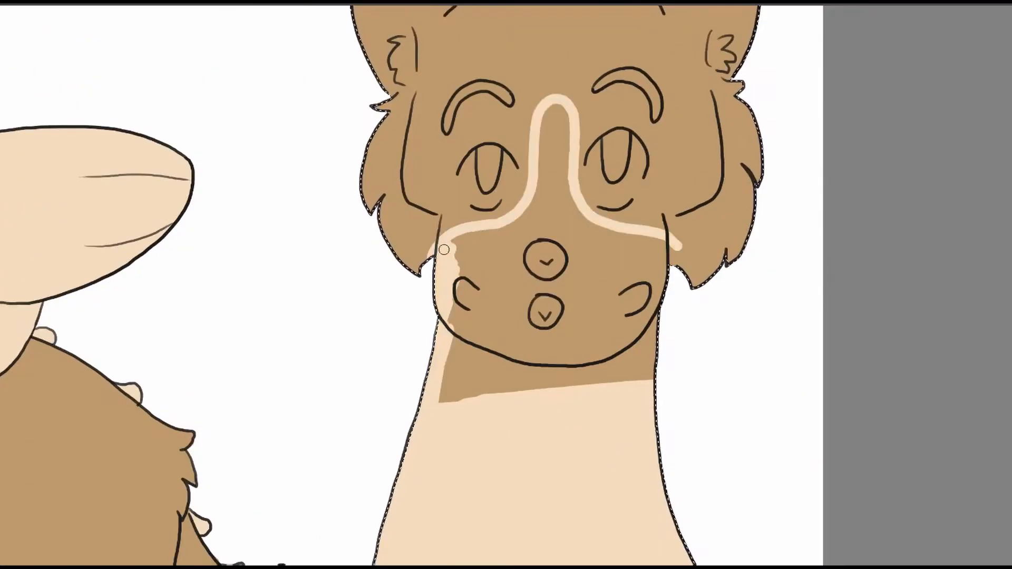
{"action": "mouse_move", "coordinate": [564, 152]}
{"action": "left_mouse_down"}
{"action": "mouse_move", "coordinate": [554, 218]}
{"action": "mouse_move", "coordinate": [579, 227]}
{"action": "left_mouse_up"}
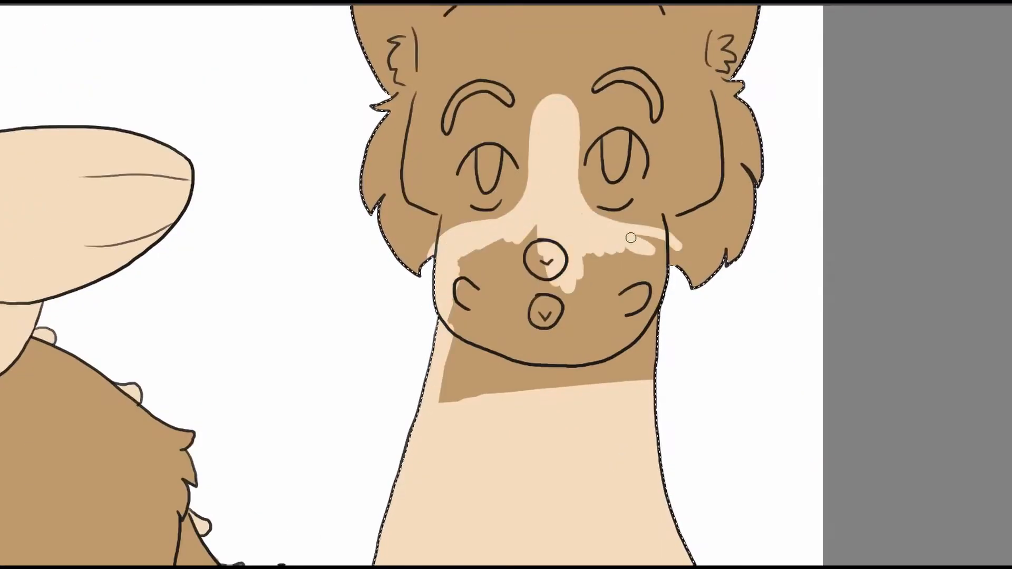
{"action": "mouse_move", "coordinate": [639, 382]}
{"action": "left_mouse_down"}
{"action": "mouse_move", "coordinate": [472, 340]}
{"action": "mouse_move", "coordinate": [460, 381]}
{"action": "mouse_move", "coordinate": [489, 248]}
{"action": "mouse_move", "coordinate": [510, 251]}
{"action": "mouse_move", "coordinate": [514, 300]}
{"action": "mouse_move", "coordinate": [570, 335]}
{"action": "mouse_move", "coordinate": [606, 303]}
{"action": "mouse_move", "coordinate": [645, 308]}
{"action": "left_mouse_up"}
Paint the cheek fur on both sides of the front view's face cream.
{"action": "left_click_drag", "start_coordinate": [706, 158], "coordinate": [563, 255]}
{"action": "mouse_move", "coordinate": [577, 182]}
{"action": "left_mouse_down"}
{"action": "mouse_move", "coordinate": [587, 239]}
{"action": "mouse_move", "coordinate": [617, 280]}
{"action": "mouse_move", "coordinate": [585, 253]}
{"action": "mouse_move", "coordinate": [567, 304]}
{"action": "mouse_move", "coordinate": [533, 318]}
{"action": "mouse_move", "coordinate": [527, 341]}
{"action": "mouse_move", "coordinate": [580, 296]}
{"action": "left_mouse_up"}
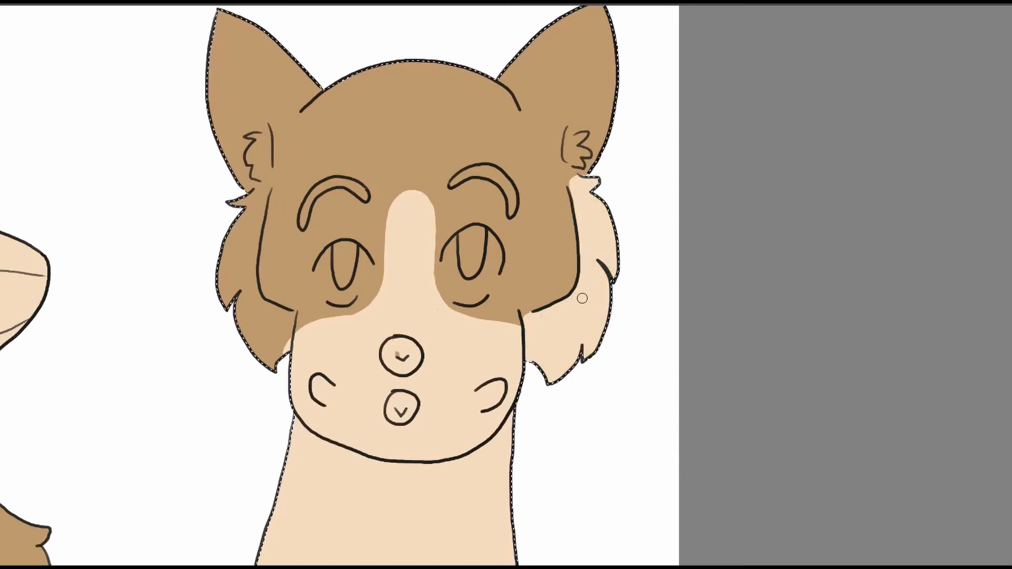
{"action": "left_click_drag", "start_coordinate": [487, 202], "coordinate": [607, 200]}
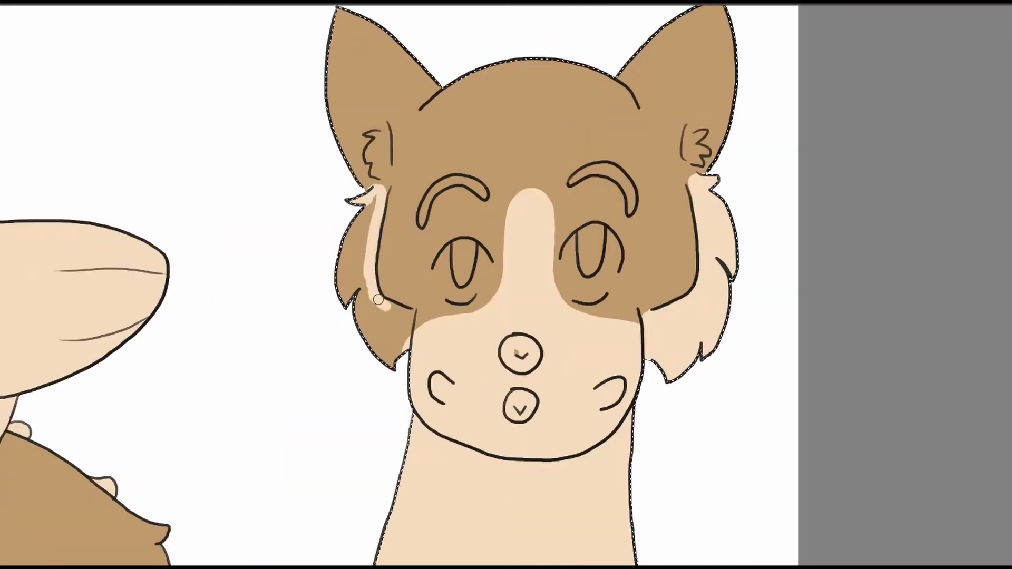
{"action": "left_click_drag", "start_coordinate": [403, 350], "coordinate": [351, 296]}
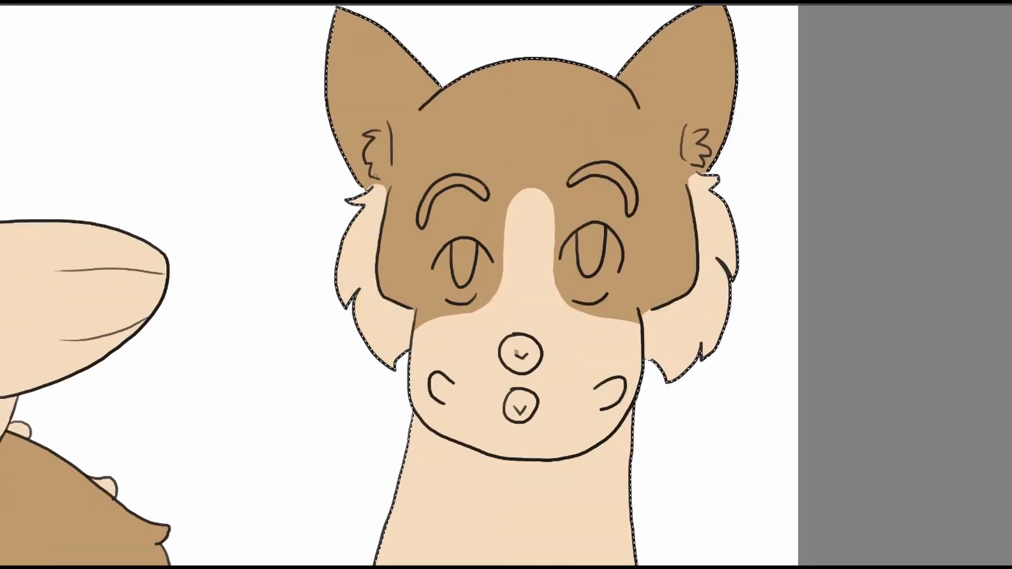
Paint the front view's ear tufts and eyebrows cream, and its nostrils and round muzzle marks grey.
{"action": "mouse_move", "coordinate": [383, 126]}
{"action": "left_mouse_down"}
{"action": "mouse_move", "coordinate": [386, 141]}
{"action": "mouse_move", "coordinate": [371, 150]}
{"action": "mouse_move", "coordinate": [378, 168]}
{"action": "left_mouse_up"}
{"action": "left_click_drag", "start_coordinate": [798, 131], "coordinate": [672, 166]}
{"action": "left_click_drag", "start_coordinate": [562, 160], "coordinate": [564, 186]}
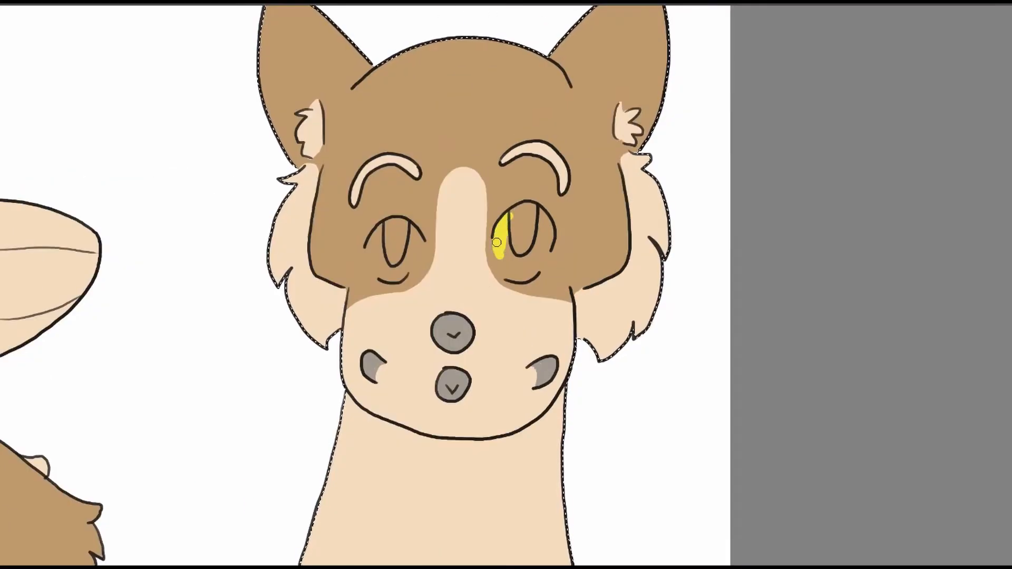
Paint both of the front view's eyes yellow around the pupils.
{"action": "mouse_move", "coordinate": [496, 242]}
{"action": "left_mouse_down"}
{"action": "mouse_move", "coordinate": [509, 275]}
{"action": "mouse_move", "coordinate": [549, 232]}
{"action": "mouse_move", "coordinate": [520, 267]}
{"action": "mouse_move", "coordinate": [512, 218]}
{"action": "left_mouse_up"}
{"action": "left_click_drag", "start_coordinate": [376, 236], "coordinate": [382, 228]}
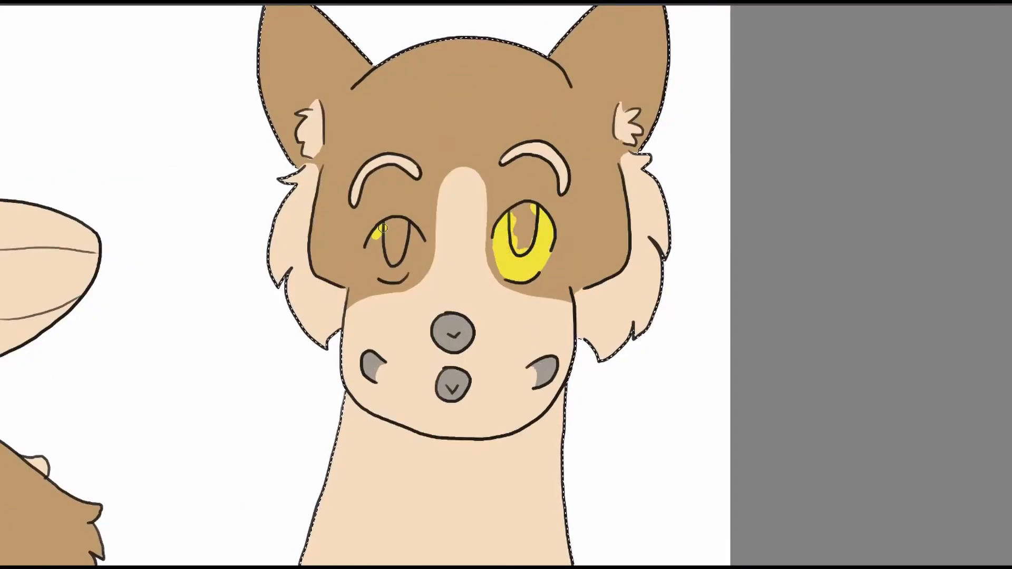
{"action": "left_click_drag", "start_coordinate": [396, 274], "coordinate": [375, 232]}
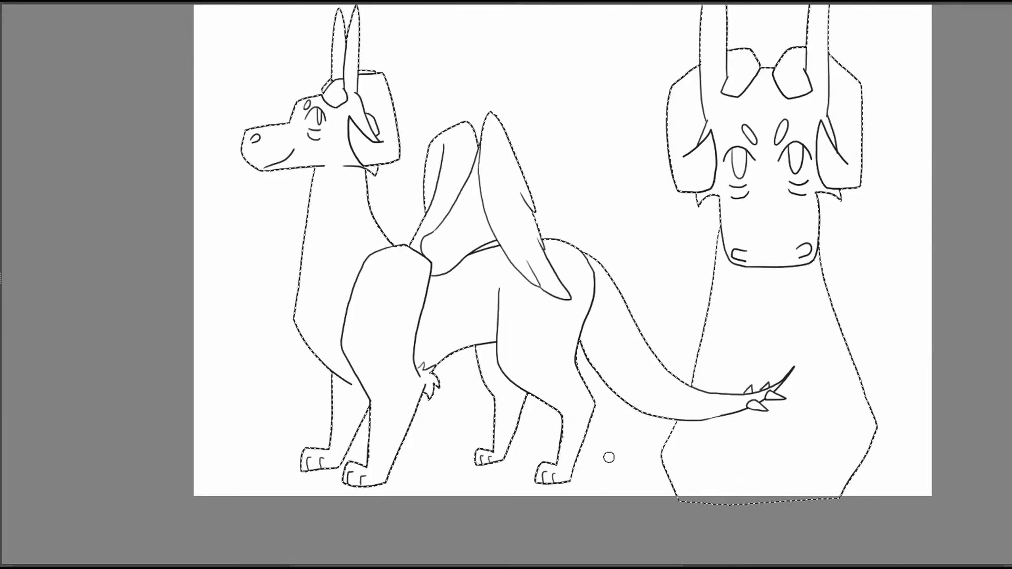
Paint the second dragon's selected full-body figure and front view dark brown, from the heads down to the feet and chest.
{"action": "mouse_move", "coordinate": [369, 111]}
{"action": "left_mouse_down"}
{"action": "mouse_move", "coordinate": [485, 82]}
{"action": "mouse_move", "coordinate": [504, 113]}
{"action": "left_mouse_up"}
{"action": "mouse_move", "coordinate": [519, 66]}
{"action": "left_mouse_down"}
{"action": "mouse_move", "coordinate": [446, 83]}
{"action": "mouse_move", "coordinate": [482, 171]}
{"action": "mouse_move", "coordinate": [450, 72]}
{"action": "mouse_move", "coordinate": [516, 187]}
{"action": "mouse_move", "coordinate": [523, 326]}
{"action": "mouse_move", "coordinate": [549, 335]}
{"action": "mouse_move", "coordinate": [438, 280]}
{"action": "mouse_move", "coordinate": [431, 447]}
{"action": "mouse_move", "coordinate": [563, 403]}
{"action": "mouse_move", "coordinate": [607, 328]}
{"action": "mouse_move", "coordinate": [709, 251]}
{"action": "mouse_move", "coordinate": [685, 507]}
{"action": "mouse_move", "coordinate": [754, 275]}
{"action": "mouse_move", "coordinate": [909, 396]}
{"action": "mouse_move", "coordinate": [896, 421]}
{"action": "left_mouse_up"}
{"action": "left_click_drag", "start_coordinate": [896, 421], "coordinate": [658, 472]}
{"action": "mouse_move", "coordinate": [585, 140]}
{"action": "left_mouse_down"}
{"action": "mouse_move", "coordinate": [641, 332]}
{"action": "mouse_move", "coordinate": [747, 298]}
{"action": "left_mouse_up"}
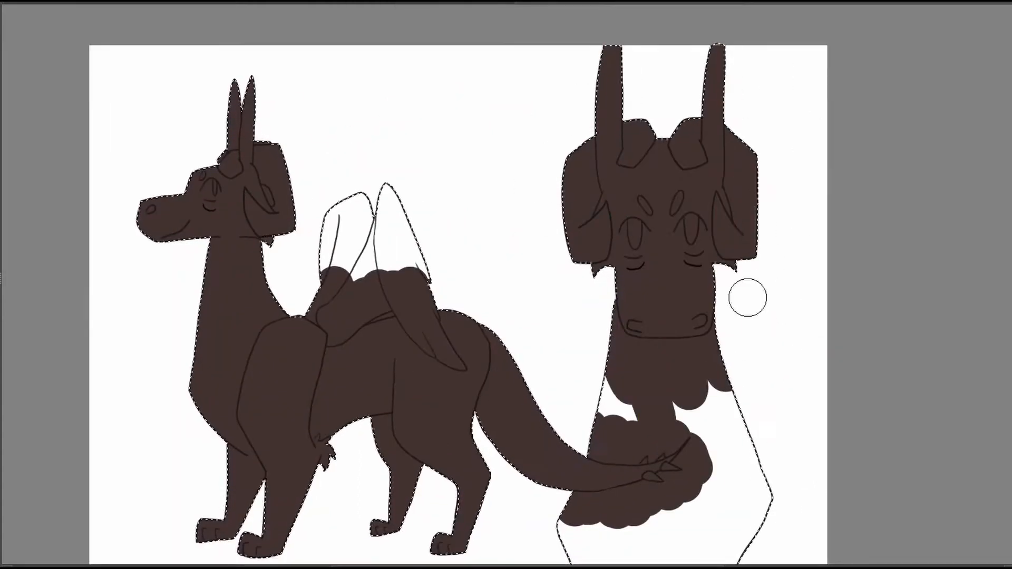
{"action": "left_click_drag", "start_coordinate": [721, 369], "coordinate": [751, 245]}
{"action": "mouse_move", "coordinate": [632, 295]}
{"action": "left_mouse_down"}
{"action": "mouse_move", "coordinate": [690, 263]}
{"action": "mouse_move", "coordinate": [764, 390]}
{"action": "left_mouse_up"}
{"action": "left_click_drag", "start_coordinate": [672, 151], "coordinate": [797, 230]}
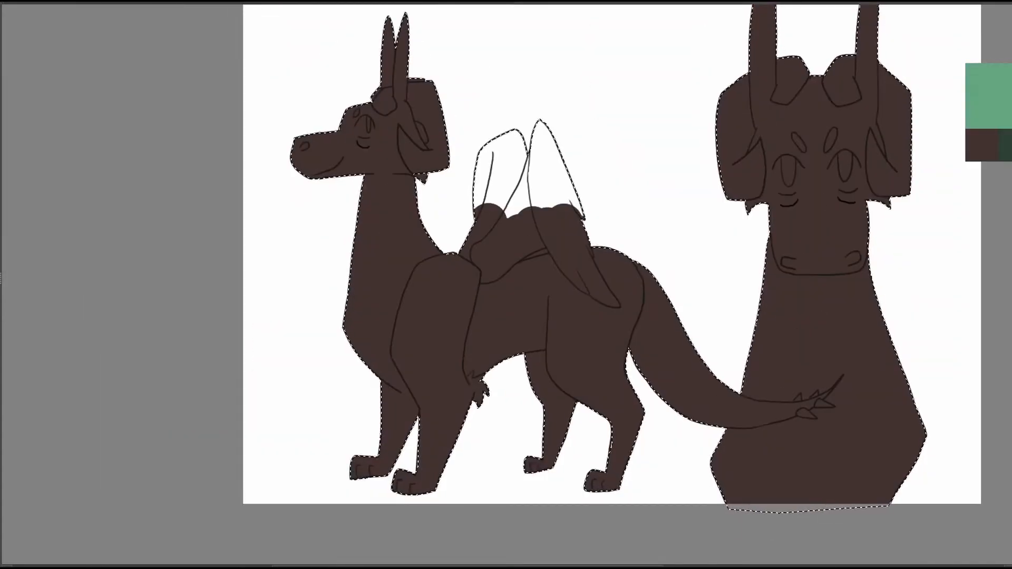
Pick the mint green and paint the fringe tuft in front of the full-body figure's horns.
{"action": "left_click_drag", "start_coordinate": [628, 262], "coordinate": [652, 270]}
{"action": "scroll", "coordinate": [493, 57], "scroll_direction": "up", "scroll_amount": 4}
{"action": "left_click_drag", "start_coordinate": [551, 463], "coordinate": [559, 472]}
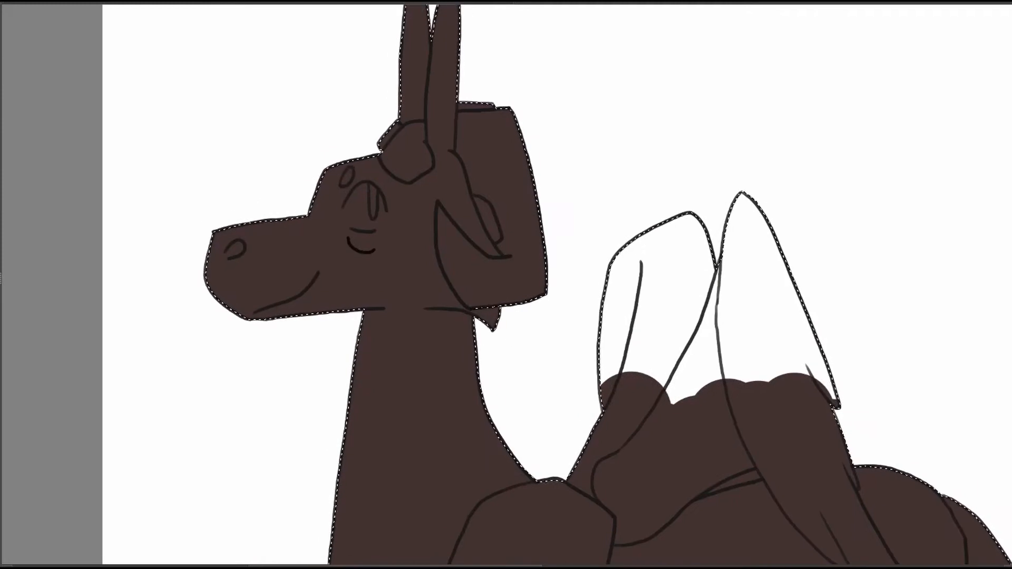
{"action": "right_click", "coordinate": [415, 168]}
{"action": "scroll", "coordinate": [446, 93], "scroll_direction": "up", "scroll_amount": 3}
{"action": "left_click_drag", "start_coordinate": [350, 198], "coordinate": [413, 212]}
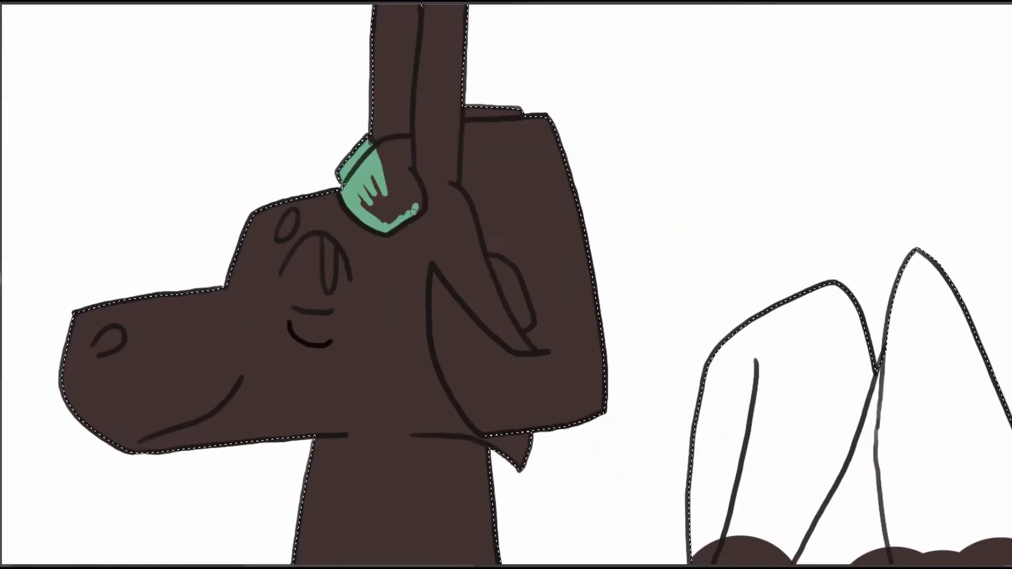
{"action": "mouse_move", "coordinate": [401, 141]}
{"action": "left_mouse_down"}
{"action": "mouse_move", "coordinate": [379, 182]}
{"action": "mouse_move", "coordinate": [401, 162]}
{"action": "mouse_move", "coordinate": [402, 195]}
{"action": "mouse_move", "coordinate": [368, 196]}
{"action": "mouse_move", "coordinate": [404, 194]}
{"action": "left_mouse_up"}
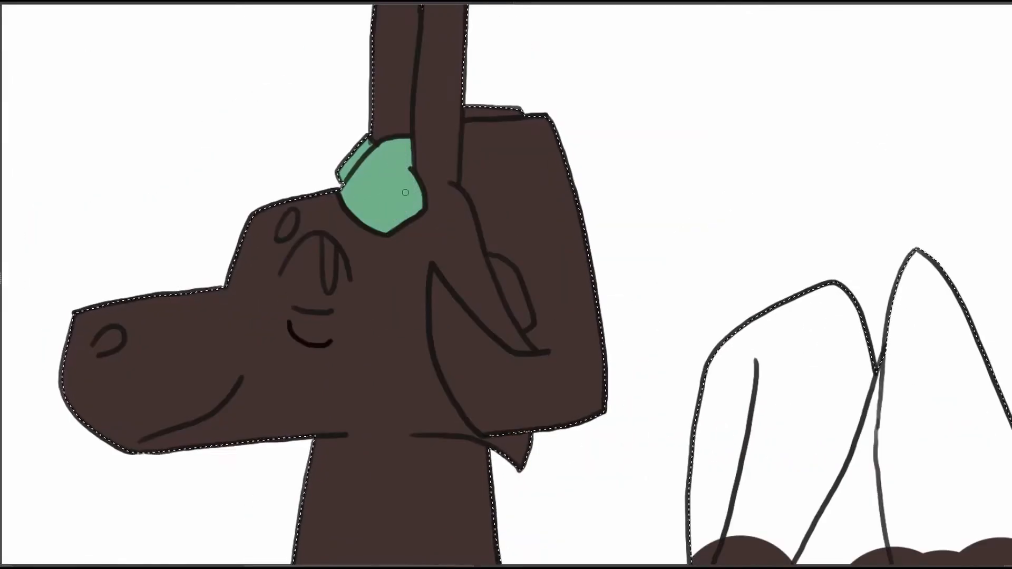
Fill the hair behind the full-body figure's horns and ear with mint green.
{"action": "mouse_move", "coordinate": [509, 184]}
{"action": "left_mouse_down"}
{"action": "mouse_move", "coordinate": [369, 157]}
{"action": "mouse_move", "coordinate": [359, 163]}
{"action": "left_mouse_up"}
{"action": "mouse_move", "coordinate": [316, 102]}
{"action": "left_mouse_down"}
{"action": "mouse_move", "coordinate": [322, 179]}
{"action": "mouse_move", "coordinate": [347, 221]}
{"action": "mouse_move", "coordinate": [348, 83]}
{"action": "mouse_move", "coordinate": [393, 160]}
{"action": "left_mouse_up"}
{"action": "mouse_move", "coordinate": [348, 210]}
{"action": "left_mouse_down"}
{"action": "mouse_move", "coordinate": [411, 337]}
{"action": "mouse_move", "coordinate": [305, 369]}
{"action": "mouse_move", "coordinate": [447, 358]}
{"action": "mouse_move", "coordinate": [402, 261]}
{"action": "mouse_move", "coordinate": [334, 334]}
{"action": "mouse_move", "coordinate": [288, 263]}
{"action": "left_mouse_up"}
Set the brush size to 11.74 px and paint a mint green stripe along the full-body figure's neck, back and tail, including the tail tip.
{"action": "right_click", "coordinate": [323, 235]}
{"action": "left_click", "coordinate": [263, 169]}
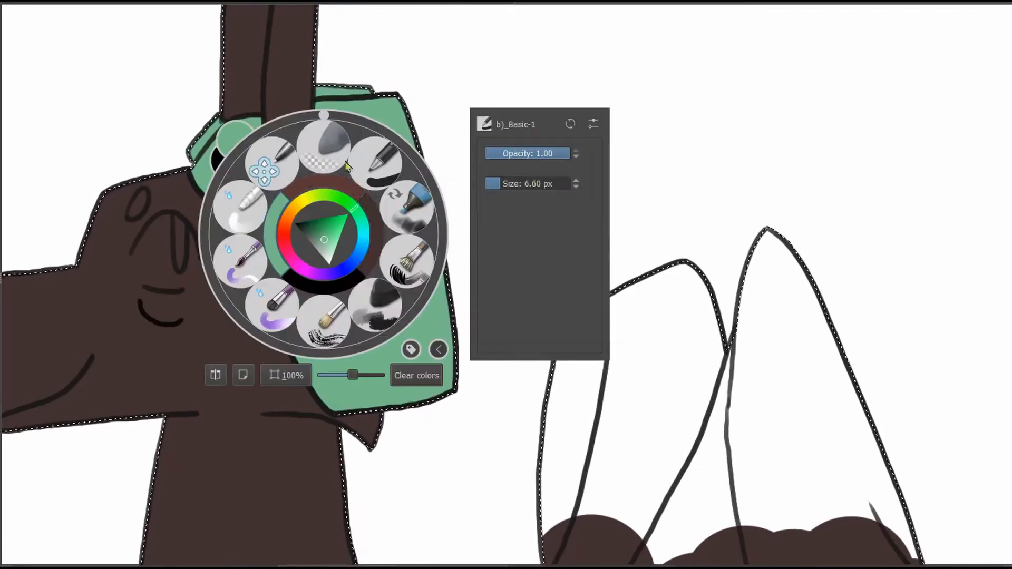
{"action": "right_click", "coordinate": [264, 169]}
{"action": "left_click_drag", "start_coordinate": [869, 500], "coordinate": [483, 179]}
{"action": "scroll", "coordinate": [659, 297], "scroll_direction": "down", "scroll_amount": 3}
{"action": "right_click", "coordinate": [490, 148]}
{"action": "right_click", "coordinate": [490, 147]}
{"action": "left_click_drag", "start_coordinate": [625, 266], "coordinate": [481, 153]}
{"action": "right_click", "coordinate": [482, 153]}
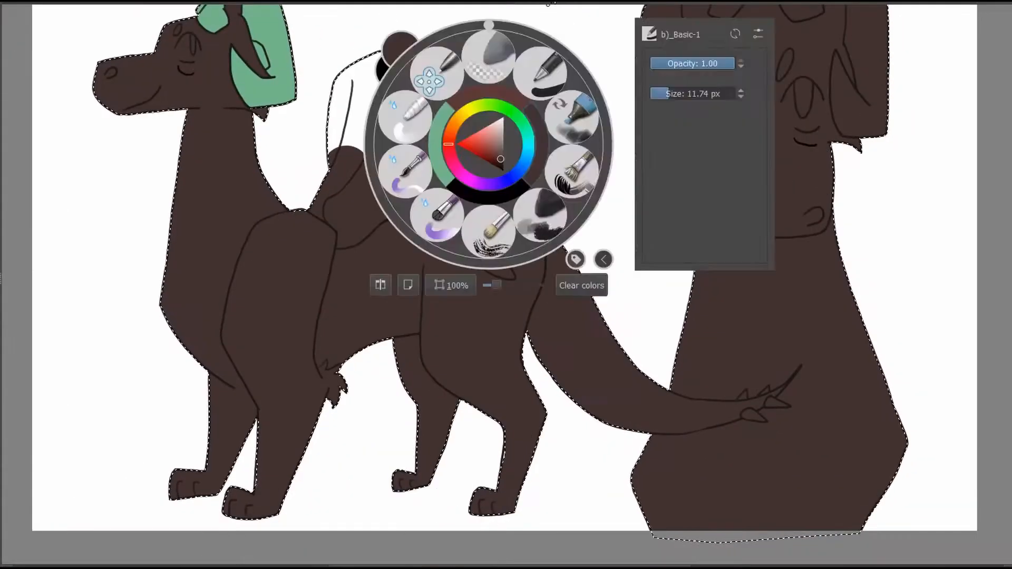
{"action": "right_click", "coordinate": [482, 152]}
{"action": "mouse_move", "coordinate": [245, 112]}
{"action": "left_mouse_down"}
{"action": "mouse_move", "coordinate": [245, 144]}
{"action": "mouse_move", "coordinate": [279, 212]}
{"action": "left_mouse_up"}
{"action": "mouse_move", "coordinate": [588, 248]}
{"action": "left_mouse_down"}
{"action": "mouse_move", "coordinate": [190, 169]}
{"action": "mouse_move", "coordinate": [360, 135]}
{"action": "left_mouse_up"}
{"action": "mouse_move", "coordinate": [108, 128]}
{"action": "left_mouse_down"}
{"action": "mouse_move", "coordinate": [188, 116]}
{"action": "mouse_move", "coordinate": [297, 117]}
{"action": "mouse_move", "coordinate": [381, 235]}
{"action": "mouse_move", "coordinate": [481, 294]}
{"action": "mouse_move", "coordinate": [533, 306]}
{"action": "mouse_move", "coordinate": [517, 282]}
{"action": "mouse_move", "coordinate": [516, 297]}
{"action": "mouse_move", "coordinate": [564, 296]}
{"action": "left_mouse_up"}
{"action": "left_click_drag", "start_coordinate": [423, 247], "coordinate": [679, 376]}
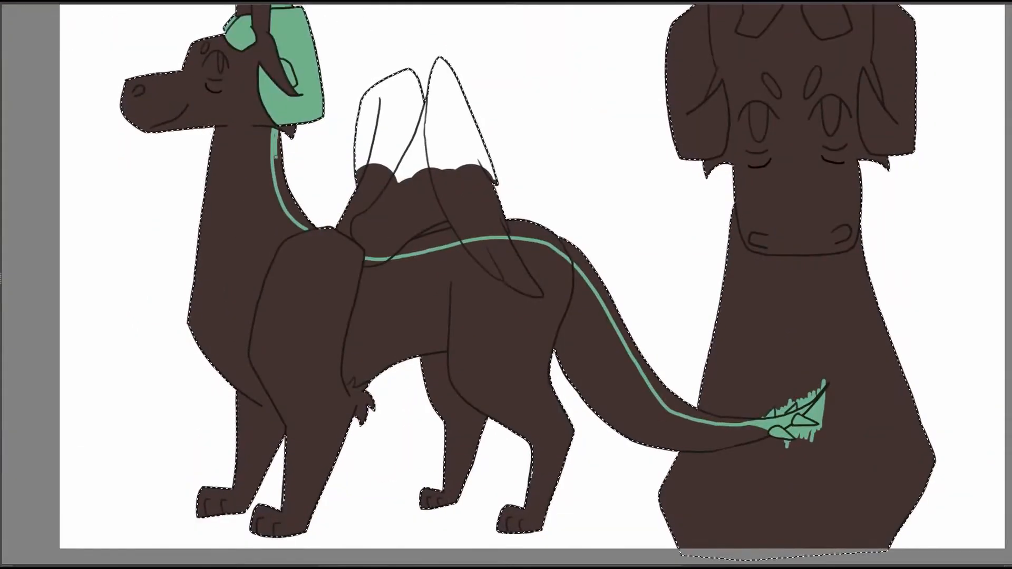
Widen the green stripe along the full-body figure's neck, back and upper tail.
{"action": "mouse_move", "coordinate": [274, 136]}
{"action": "left_mouse_down"}
{"action": "mouse_move", "coordinate": [296, 229]}
{"action": "mouse_move", "coordinate": [287, 215]}
{"action": "left_mouse_up"}
{"action": "left_click_drag", "start_coordinate": [317, 185], "coordinate": [88, 116]}
{"action": "left_click_drag", "start_coordinate": [154, 188], "coordinate": [172, 182]}
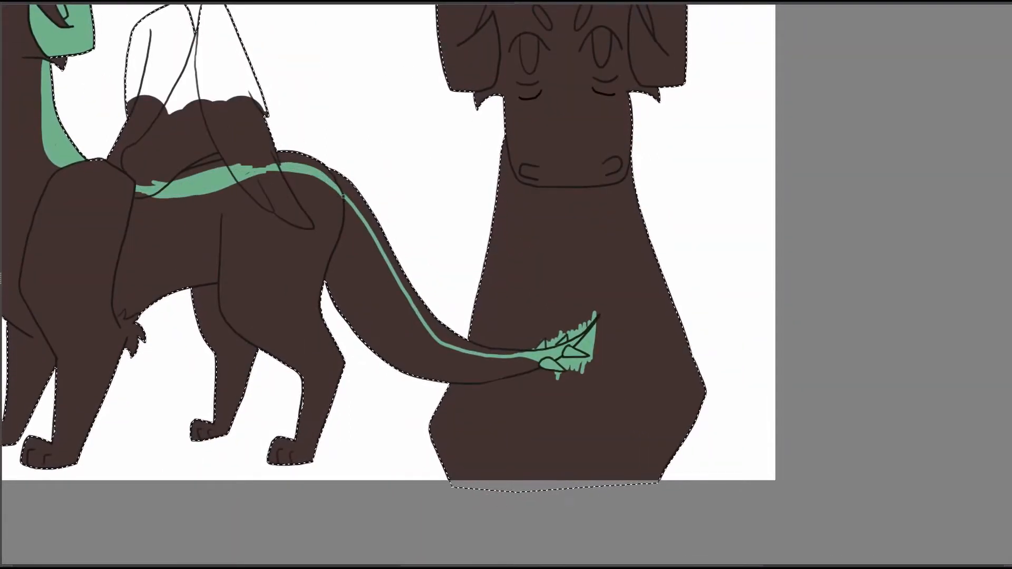
{"action": "left_click_drag", "start_coordinate": [349, 212], "coordinate": [320, 174]}
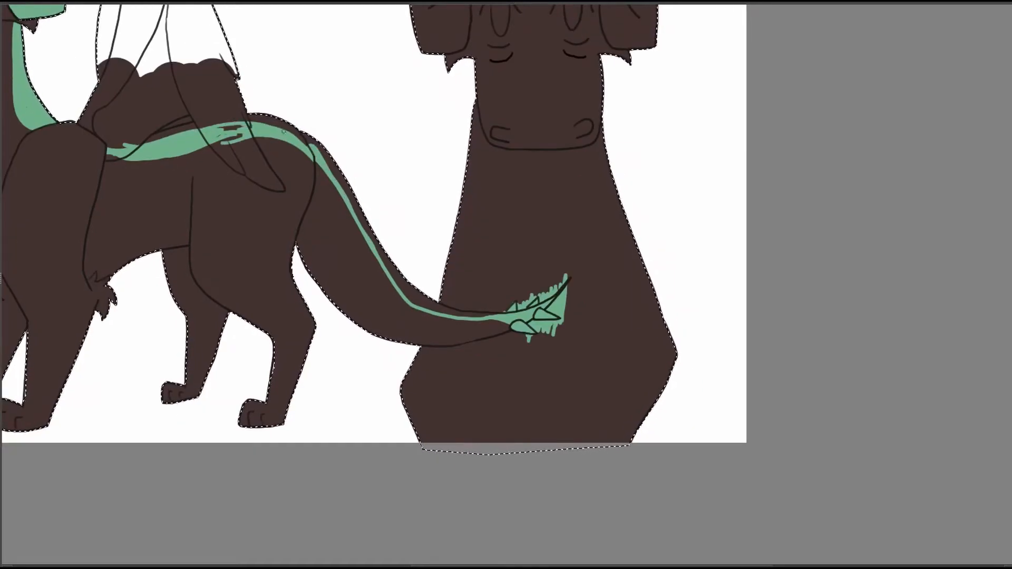
{"action": "mouse_move", "coordinate": [308, 59]}
{"action": "left_mouse_down"}
{"action": "mouse_move", "coordinate": [560, 194]}
{"action": "mouse_move", "coordinate": [601, 100]}
{"action": "mouse_move", "coordinate": [487, 35]}
{"action": "left_mouse_up"}
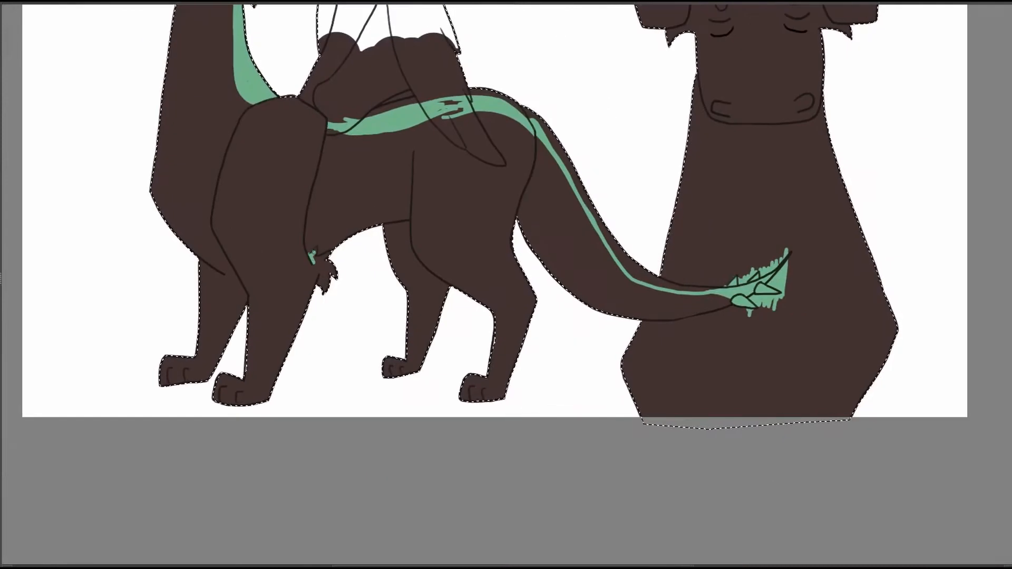
Paint the fur tuft behind the full-body figure's foreleg and its nostril mint green.
{"action": "mouse_move", "coordinate": [315, 250]}
{"action": "left_mouse_down"}
{"action": "mouse_move", "coordinate": [327, 262]}
{"action": "mouse_move", "coordinate": [324, 288]}
{"action": "left_mouse_up"}
{"action": "mouse_move", "coordinate": [611, 139]}
{"action": "left_mouse_down"}
{"action": "mouse_move", "coordinate": [670, 244]}
{"action": "mouse_move", "coordinate": [663, 318]}
{"action": "mouse_move", "coordinate": [846, 306]}
{"action": "left_mouse_up"}
{"action": "left_click_drag", "start_coordinate": [334, 127], "coordinate": [339, 125]}
{"action": "left_click_drag", "start_coordinate": [718, 181], "coordinate": [458, 129]}
Paint the full-body figure's wings mint green, starting from their lower edges over the back.
{"action": "right_click", "coordinate": [395, 187]}
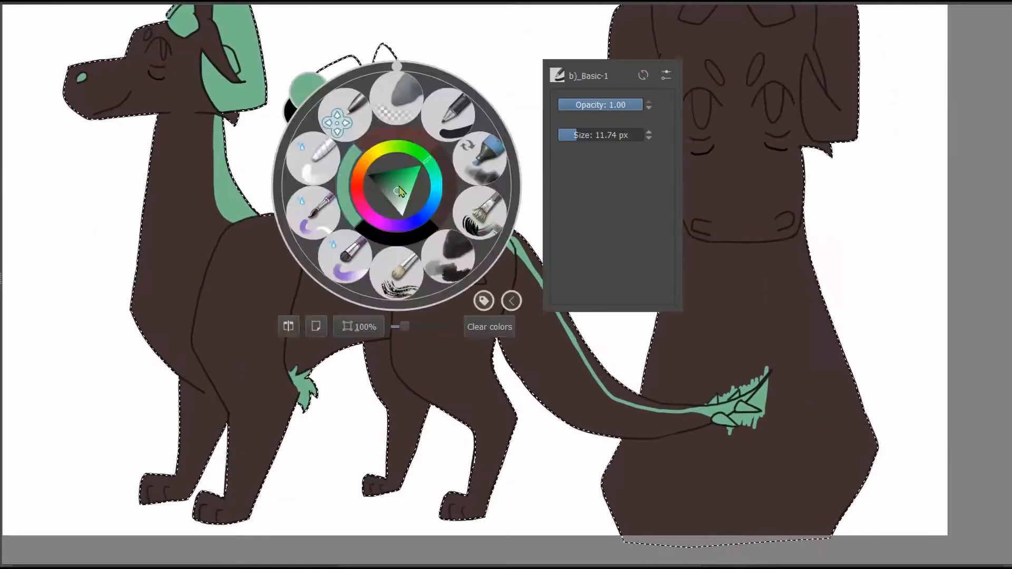
{"action": "left_click", "coordinate": [337, 125]}
{"action": "scroll", "coordinate": [296, 147], "scroll_direction": "up", "scroll_amount": 3}
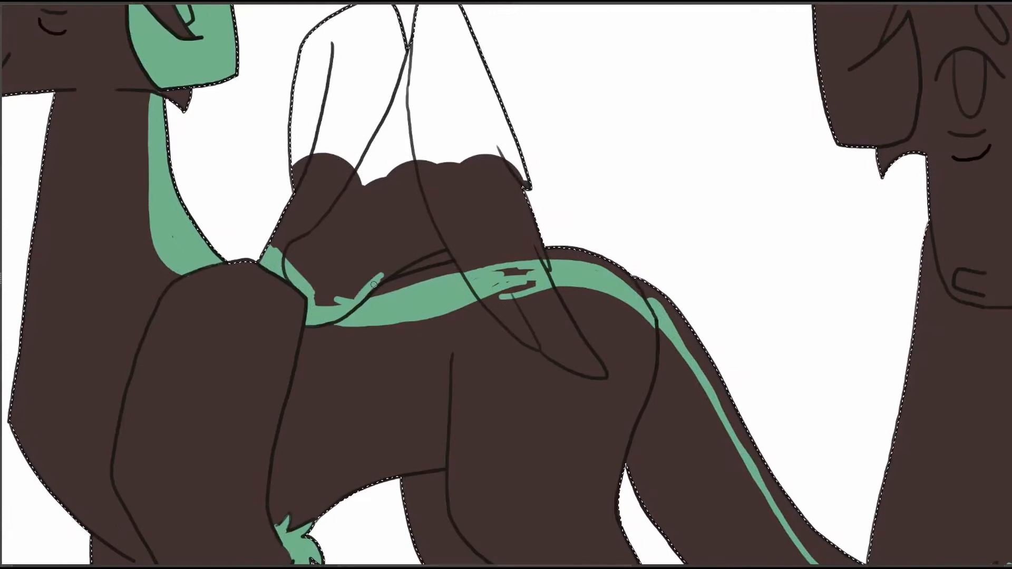
{"action": "left_click_drag", "start_coordinate": [453, 251], "coordinate": [529, 343]}
{"action": "right_click", "coordinate": [516, 297]}
{"action": "left_click", "coordinate": [458, 235]}
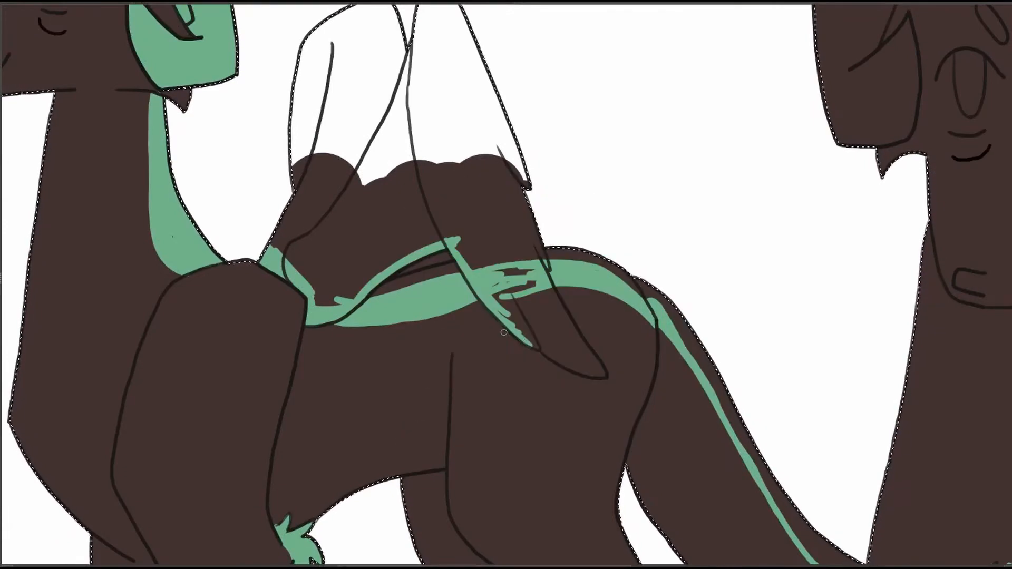
{"action": "right_click", "coordinate": [503, 282]}
{"action": "left_click", "coordinate": [446, 221]}
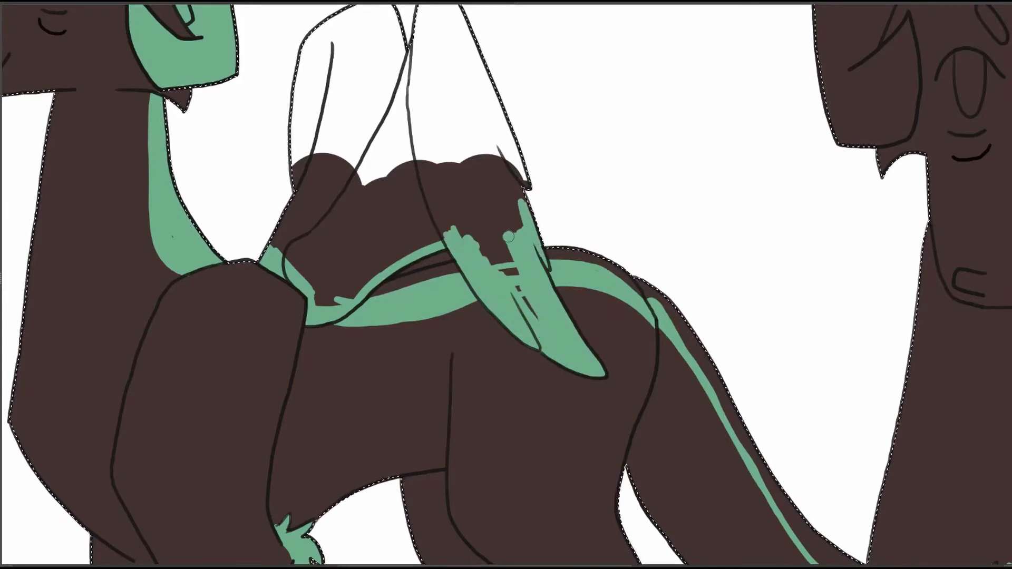
{"action": "left_click_drag", "start_coordinate": [509, 237], "coordinate": [457, 241]}
{"action": "mouse_move", "coordinate": [458, 241]}
{"action": "left_mouse_down"}
{"action": "mouse_move", "coordinate": [483, 310]}
{"action": "mouse_move", "coordinate": [486, 274]}
{"action": "left_mouse_up"}
{"action": "mouse_move", "coordinate": [350, 350]}
{"action": "left_mouse_down"}
{"action": "mouse_move", "coordinate": [454, 306]}
{"action": "mouse_move", "coordinate": [316, 249]}
{"action": "mouse_move", "coordinate": [433, 300]}
{"action": "mouse_move", "coordinate": [445, 264]}
{"action": "left_mouse_up"}
Paint the full-body figure's eye dark green and its brow mark mint green.
{"action": "mouse_move", "coordinate": [362, 278]}
{"action": "left_mouse_down"}
{"action": "mouse_move", "coordinate": [344, 348]}
{"action": "mouse_move", "coordinate": [407, 125]}
{"action": "mouse_move", "coordinate": [464, 248]}
{"action": "mouse_move", "coordinate": [445, 151]}
{"action": "mouse_move", "coordinate": [501, 216]}
{"action": "mouse_move", "coordinate": [816, 241]}
{"action": "left_mouse_up"}
{"action": "left_click_drag", "start_coordinate": [475, 508], "coordinate": [565, 566]}
{"action": "left_click_drag", "start_coordinate": [453, 224], "coordinate": [473, 218]}
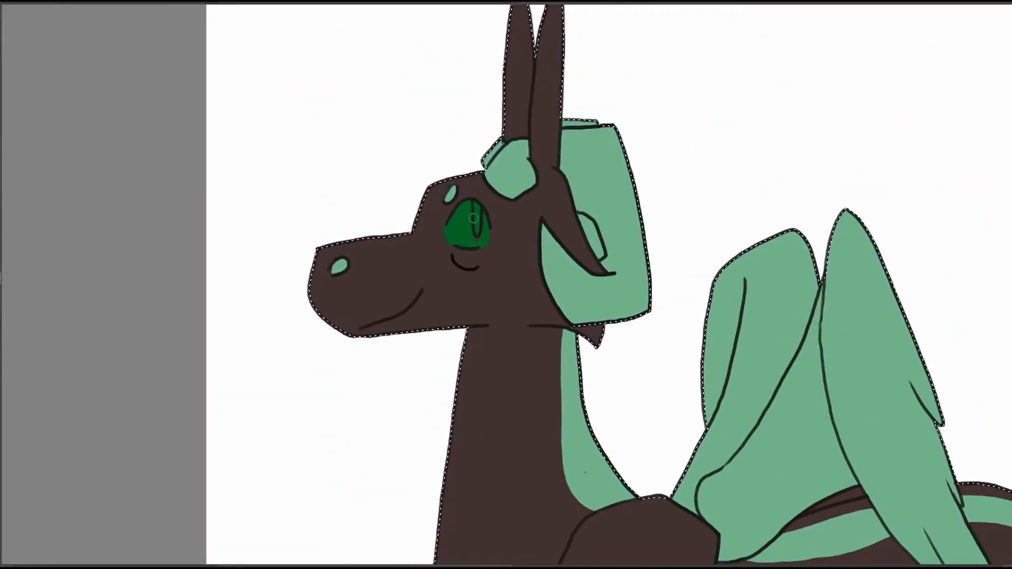
Paint the bag under the full-body figure's eye a lighter greyish brown.
{"action": "right_click", "coordinate": [625, 63]}
{"action": "scroll", "coordinate": [506, 285], "scroll_direction": "down", "scroll_amount": 3}
{"action": "left_click_drag", "start_coordinate": [655, 274], "coordinate": [808, 364]}
{"action": "scroll", "coordinate": [529, 324], "scroll_direction": "up", "scroll_amount": 3}
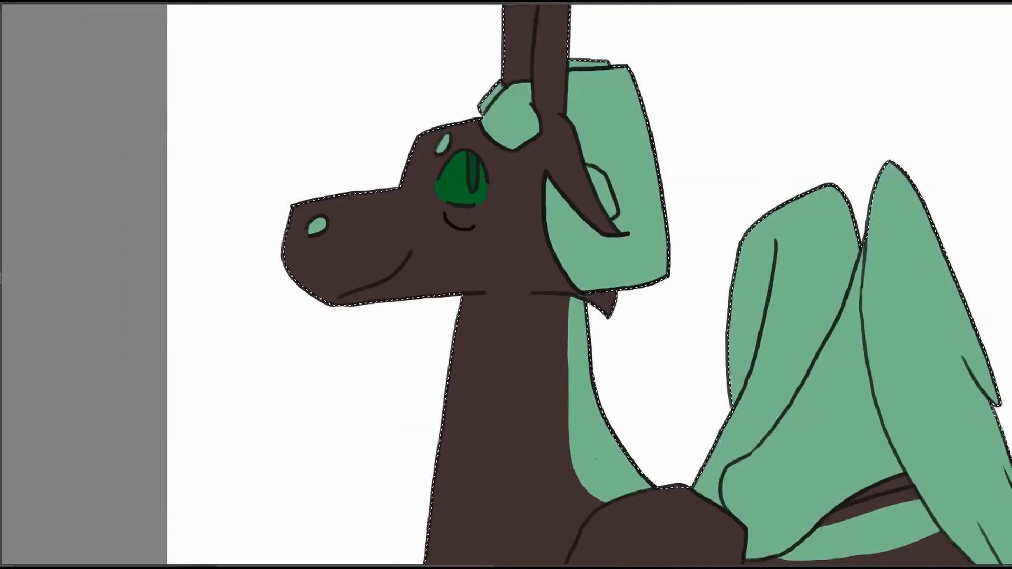
{"action": "left_click_drag", "start_coordinate": [497, 158], "coordinate": [619, 137]}
{"action": "right_click", "coordinate": [609, 188]}
{"action": "mouse_move", "coordinate": [571, 190]}
{"action": "left_mouse_down"}
{"action": "mouse_move", "coordinate": [598, 202]}
{"action": "mouse_move", "coordinate": [569, 187]}
{"action": "left_mouse_up"}
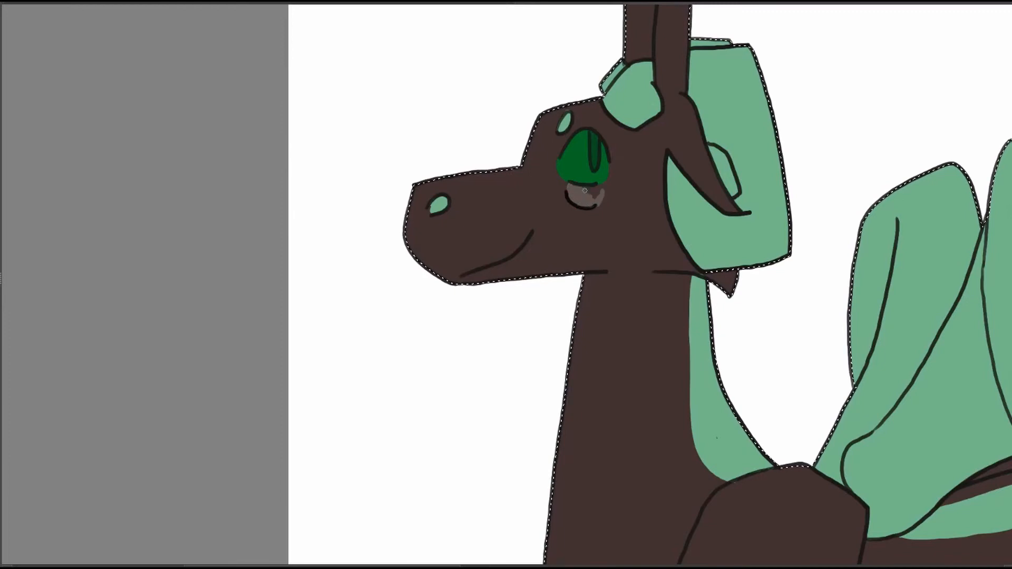
Pick a pale mint with a 6.60 px brush and dot spots beside the full-body figure's foreleg tuft.
{"action": "left_click_drag", "start_coordinate": [805, 244], "coordinate": [689, 286]}
{"action": "right_click", "coordinate": [714, 223]}
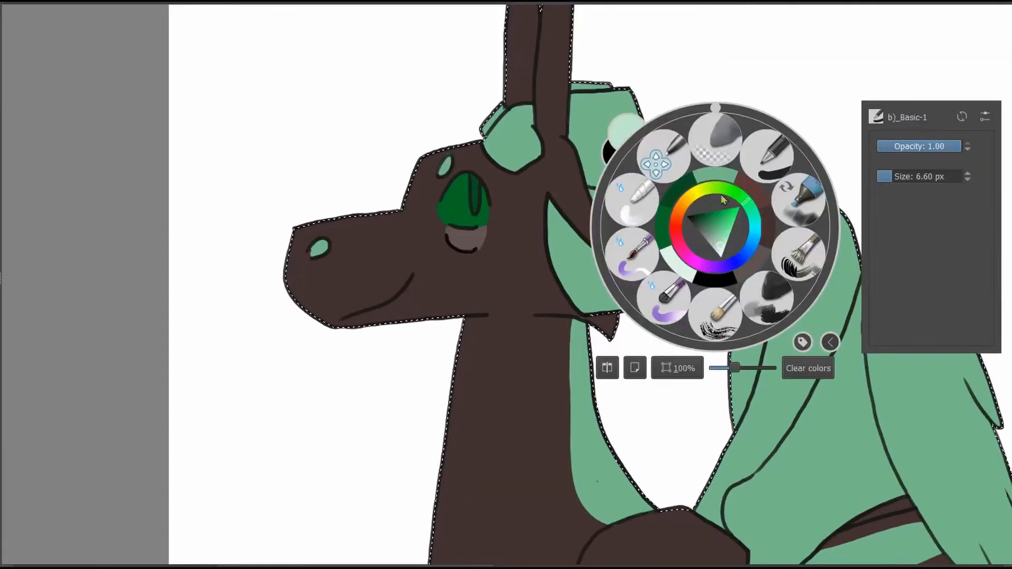
{"action": "left_click_drag", "start_coordinate": [763, 261], "coordinate": [654, 144]}
{"action": "right_click", "coordinate": [654, 145]}
{"action": "left_click_drag", "start_coordinate": [675, 285], "coordinate": [663, 284]}
{"action": "left_click_drag", "start_coordinate": [544, 463], "coordinate": [557, 362]}
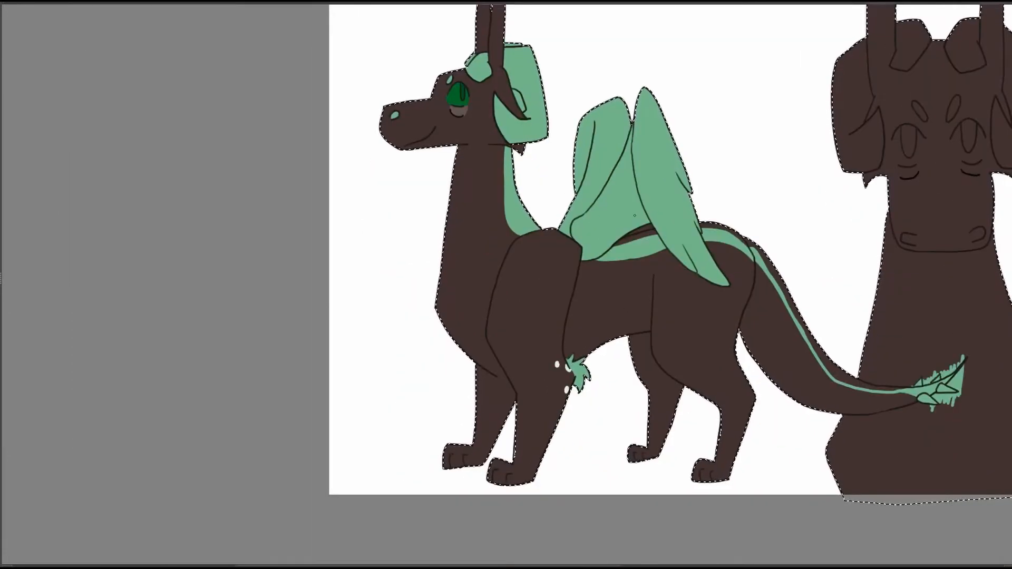
{"action": "left_click_drag", "start_coordinate": [634, 215], "coordinate": [572, 194]}
{"action": "left_click", "coordinate": [496, 360]}
{"action": "left_click", "coordinate": [508, 359]}
{"action": "mouse_move", "coordinate": [705, 284]}
{"action": "left_mouse_down"}
{"action": "mouse_move", "coordinate": [642, 363]}
{"action": "mouse_move", "coordinate": [625, 301]}
{"action": "left_mouse_up"}
{"action": "left_click", "coordinate": [606, 384]}
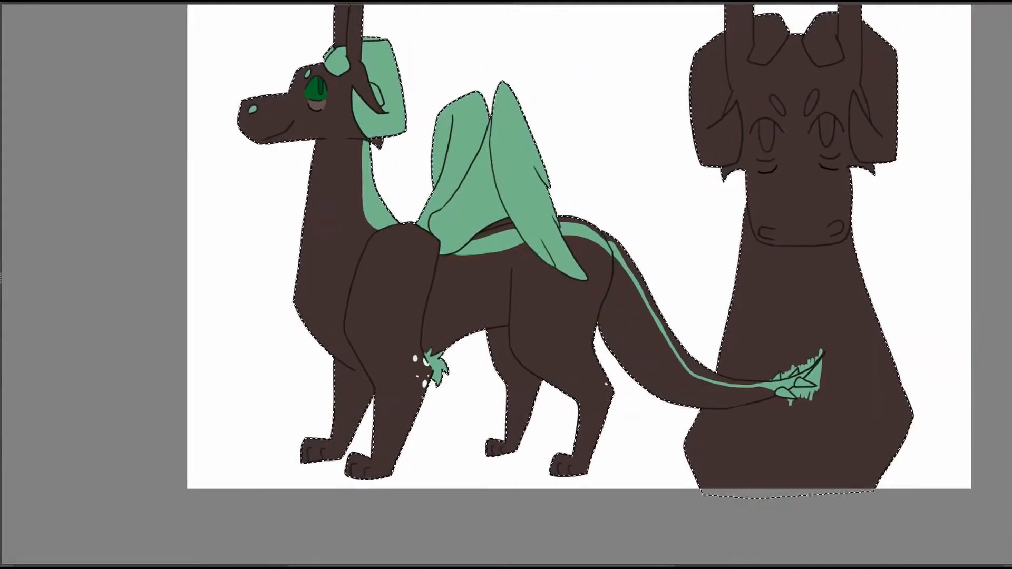
{"action": "key", "text": "ctrl+z"}
Dot pale mint freckles on the full-body figure's cheek below the eye.
{"action": "left_click_drag", "start_coordinate": [790, 315], "coordinate": [980, 473]}
{"action": "left_click", "coordinate": [516, 269]}
{"action": "left_click", "coordinate": [527, 255]}
{"action": "left_click", "coordinate": [530, 267]}
{"action": "left_click_drag", "start_coordinate": [757, 242], "coordinate": [663, 174]}
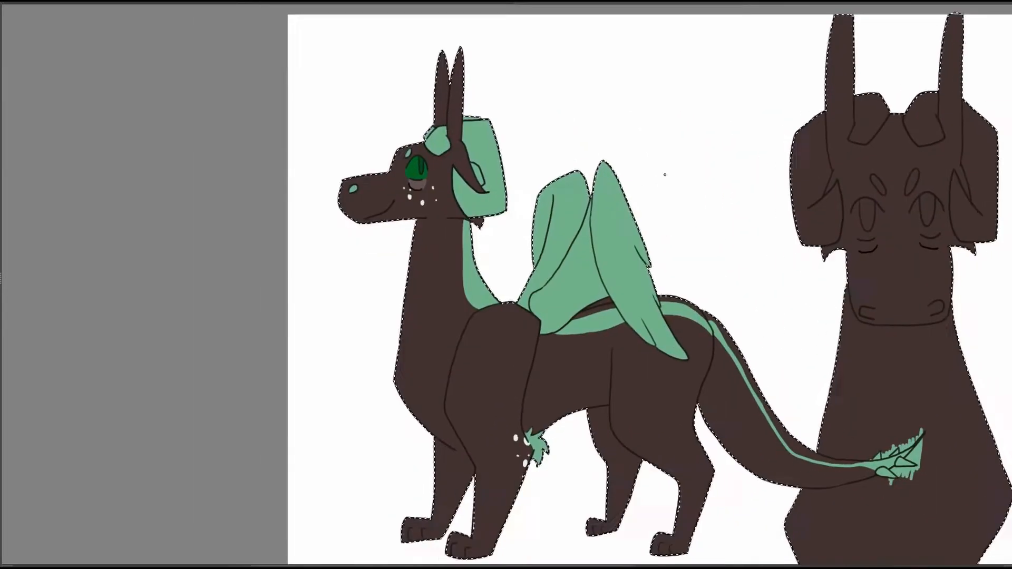
{"action": "left_click_drag", "start_coordinate": [669, 210], "coordinate": [677, 205]}
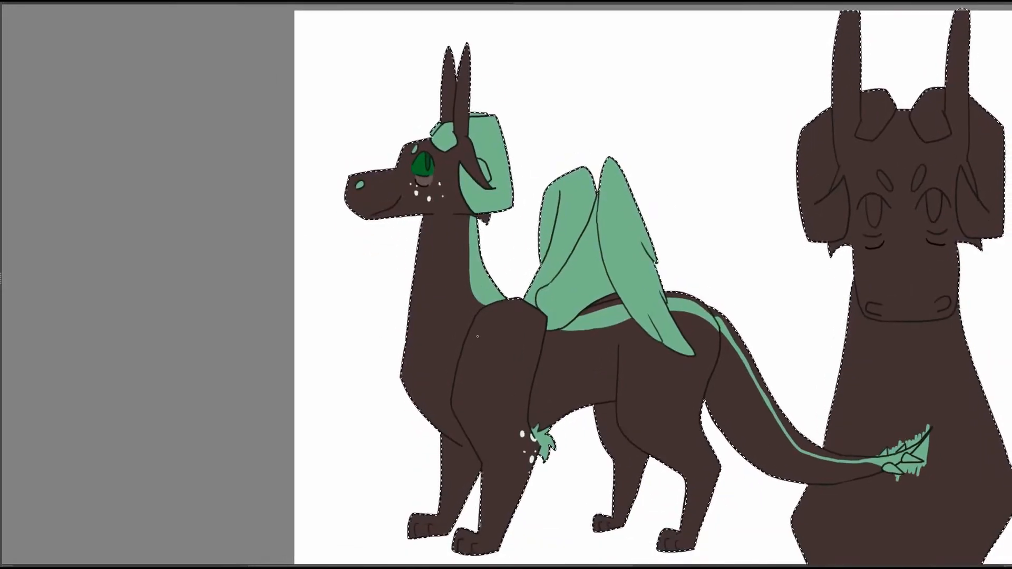
Dot pale mint freckles on both cheeks of the second dragon's front view.
{"action": "mouse_move", "coordinate": [935, 248]}
{"action": "left_mouse_down"}
{"action": "mouse_move", "coordinate": [536, 267]}
{"action": "mouse_move", "coordinate": [583, 230]}
{"action": "left_mouse_up"}
{"action": "left_click", "coordinate": [567, 231]}
{"action": "left_click", "coordinate": [581, 247]}
{"action": "left_click", "coordinate": [565, 249]}
{"action": "left_click", "coordinate": [492, 227]}
{"action": "left_click", "coordinate": [479, 229]}
{"action": "left_click", "coordinate": [484, 252]}
{"action": "left_click", "coordinate": [503, 245]}
{"action": "left_click", "coordinate": [500, 260]}
{"action": "mouse_move", "coordinate": [503, 254]}
{"action": "left_mouse_down"}
{"action": "mouse_move", "coordinate": [485, 277]}
{"action": "mouse_move", "coordinate": [474, 234]}
{"action": "left_mouse_up"}
Pick the mint green and fill both brow marks on the second dragon's front view.
{"action": "right_click", "coordinate": [582, 147]}
{"action": "left_click", "coordinate": [584, 92]}
{"action": "scroll", "coordinate": [520, 105], "scroll_direction": "up", "scroll_amount": 3}
{"action": "left_click_drag", "start_coordinate": [506, 339], "coordinate": [524, 430]}
{"action": "left_click_drag", "start_coordinate": [466, 270], "coordinate": [477, 285]}
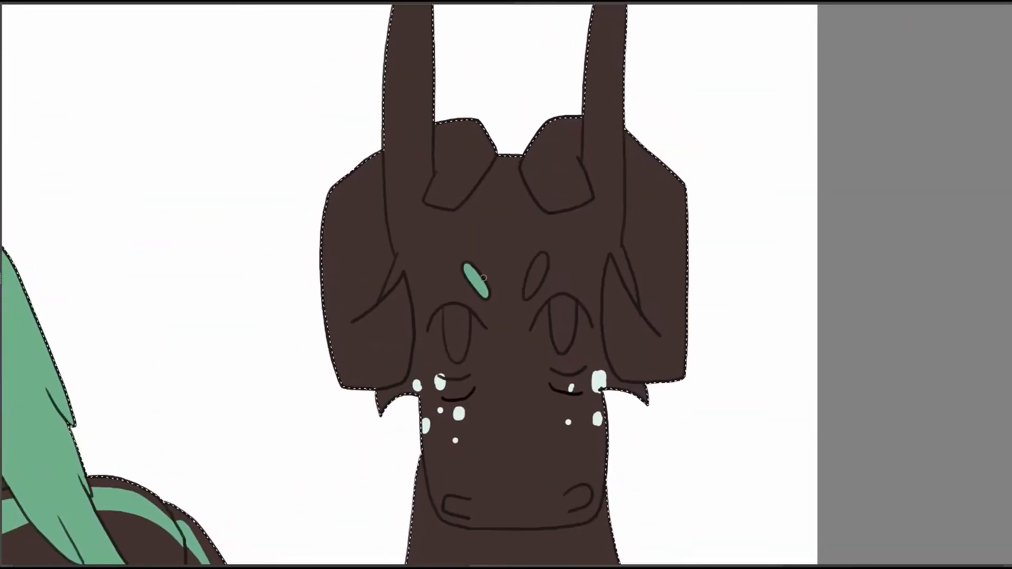
{"action": "left_click_drag", "start_coordinate": [543, 257], "coordinate": [533, 290]}
Fill the ears and both large side plates of the second dragon's front-view head with mint green.
{"action": "mouse_move", "coordinate": [432, 168]}
{"action": "left_mouse_down"}
{"action": "mouse_move", "coordinate": [519, 181]}
{"action": "mouse_move", "coordinate": [515, 211]}
{"action": "mouse_move", "coordinate": [563, 193]}
{"action": "mouse_move", "coordinate": [527, 158]}
{"action": "mouse_move", "coordinate": [558, 142]}
{"action": "mouse_move", "coordinate": [539, 187]}
{"action": "mouse_move", "coordinate": [560, 171]}
{"action": "left_mouse_up"}
{"action": "mouse_move", "coordinate": [464, 323]}
{"action": "left_mouse_down"}
{"action": "mouse_move", "coordinate": [515, 265]}
{"action": "mouse_move", "coordinate": [526, 215]}
{"action": "mouse_move", "coordinate": [513, 155]}
{"action": "mouse_move", "coordinate": [474, 174]}
{"action": "mouse_move", "coordinate": [474, 338]}
{"action": "mouse_move", "coordinate": [537, 329]}
{"action": "mouse_move", "coordinate": [546, 253]}
{"action": "mouse_move", "coordinate": [508, 266]}
{"action": "mouse_move", "coordinate": [532, 316]}
{"action": "mouse_move", "coordinate": [508, 318]}
{"action": "mouse_move", "coordinate": [511, 285]}
{"action": "mouse_move", "coordinate": [483, 248]}
{"action": "mouse_move", "coordinate": [503, 211]}
{"action": "mouse_move", "coordinate": [498, 177]}
{"action": "mouse_move", "coordinate": [262, 168]}
{"action": "left_mouse_up"}
{"action": "left_click_drag", "start_coordinate": [434, 127], "coordinate": [434, 124]}
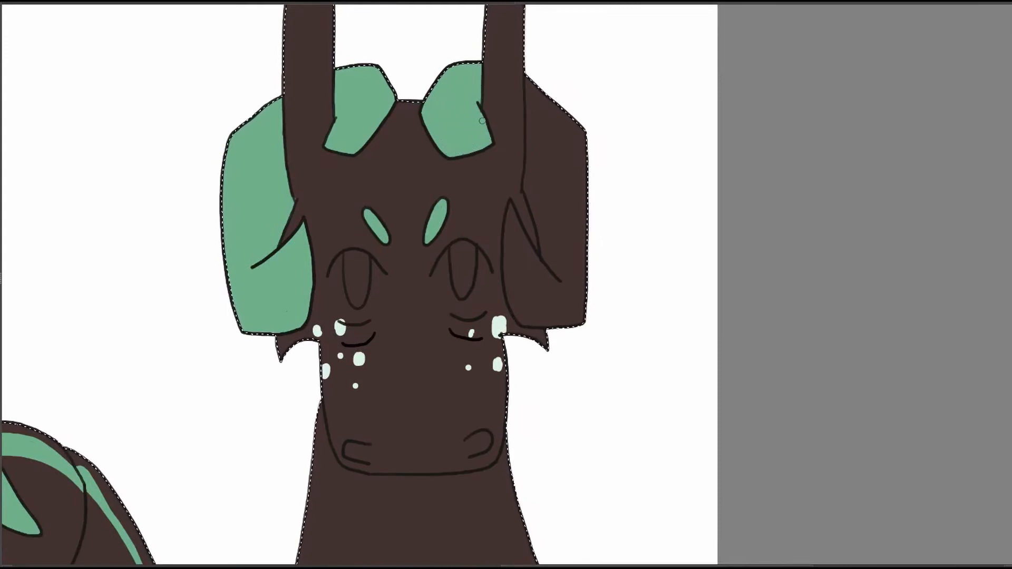
{"action": "left_click_drag", "start_coordinate": [535, 149], "coordinate": [585, 116]}
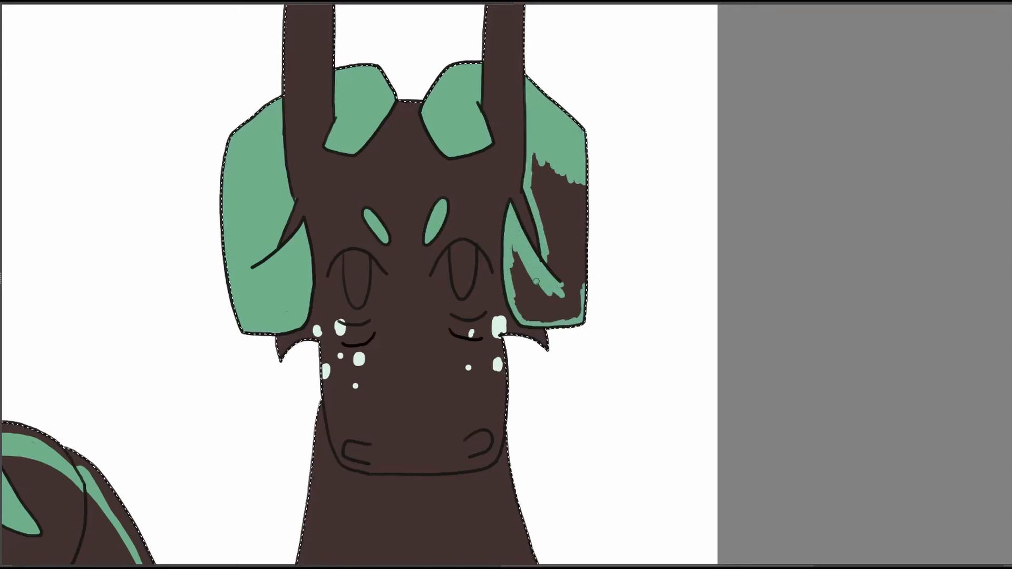
{"action": "left_click_drag", "start_coordinate": [562, 281], "coordinate": [527, 308]}
{"action": "mouse_move", "coordinate": [504, 231]}
{"action": "left_mouse_down"}
{"action": "mouse_move", "coordinate": [503, 185]}
{"action": "mouse_move", "coordinate": [545, 236]}
{"action": "left_mouse_up"}
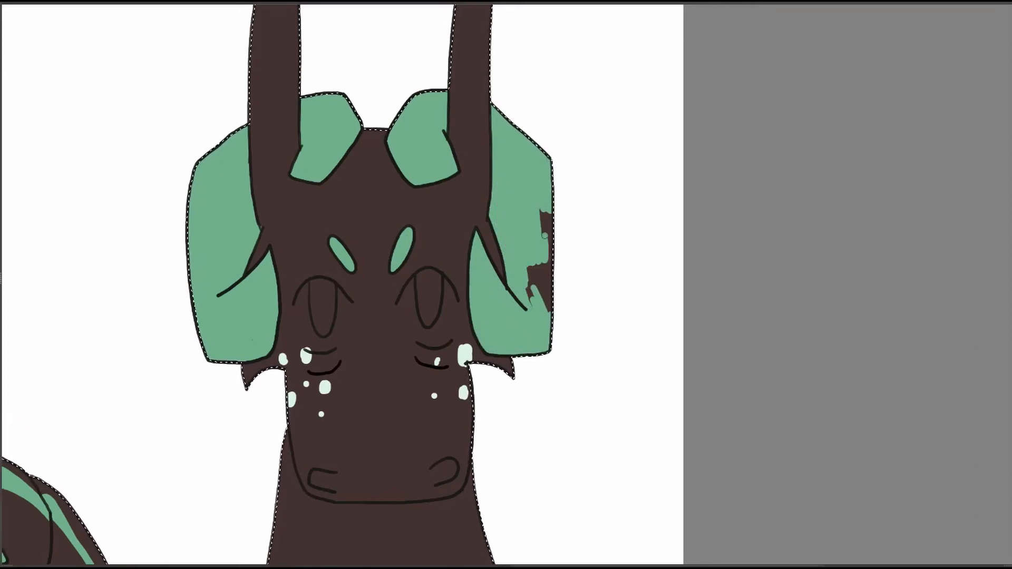
Paint mint green bands down both outer sides of the front view's neck and chest.
{"action": "left_click_drag", "start_coordinate": [478, 441], "coordinate": [578, 74]}
{"action": "scroll", "coordinate": [594, 289], "scroll_direction": "down", "scroll_amount": 3}
{"action": "left_click_drag", "start_coordinate": [545, 215], "coordinate": [595, 405]}
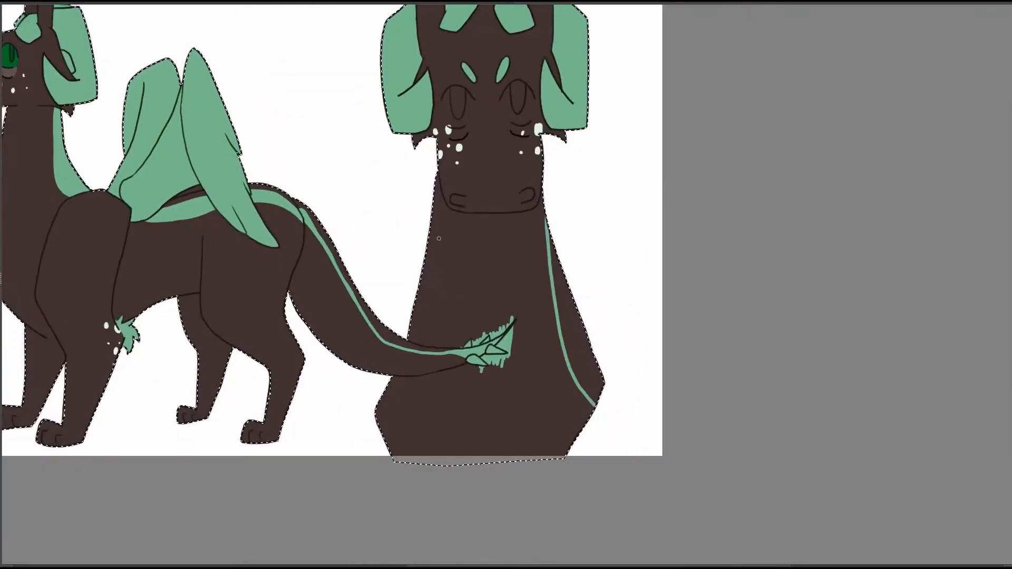
{"action": "mouse_move", "coordinate": [424, 263]}
{"action": "left_mouse_down"}
{"action": "mouse_move", "coordinate": [426, 345]}
{"action": "mouse_move", "coordinate": [388, 441]}
{"action": "mouse_move", "coordinate": [389, 406]}
{"action": "mouse_move", "coordinate": [395, 437]}
{"action": "left_mouse_up"}
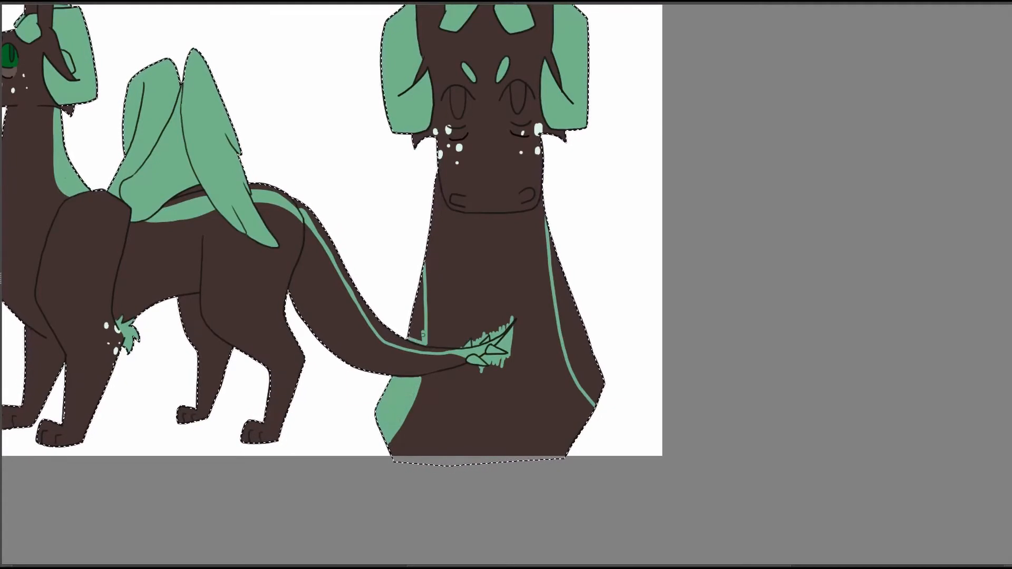
{"action": "left_click_drag", "start_coordinate": [422, 337], "coordinate": [430, 231]}
{"action": "mouse_move", "coordinate": [547, 224]}
{"action": "left_mouse_down"}
{"action": "mouse_move", "coordinate": [599, 395]}
{"action": "mouse_move", "coordinate": [586, 358]}
{"action": "left_mouse_up"}
Fill both nostrils on the front-view muzzle with mint green.
{"action": "scroll", "coordinate": [587, 358], "scroll_direction": "up", "scroll_amount": 2}
{"action": "left_click", "coordinate": [518, 252]}
{"action": "left_click", "coordinate": [449, 257]}
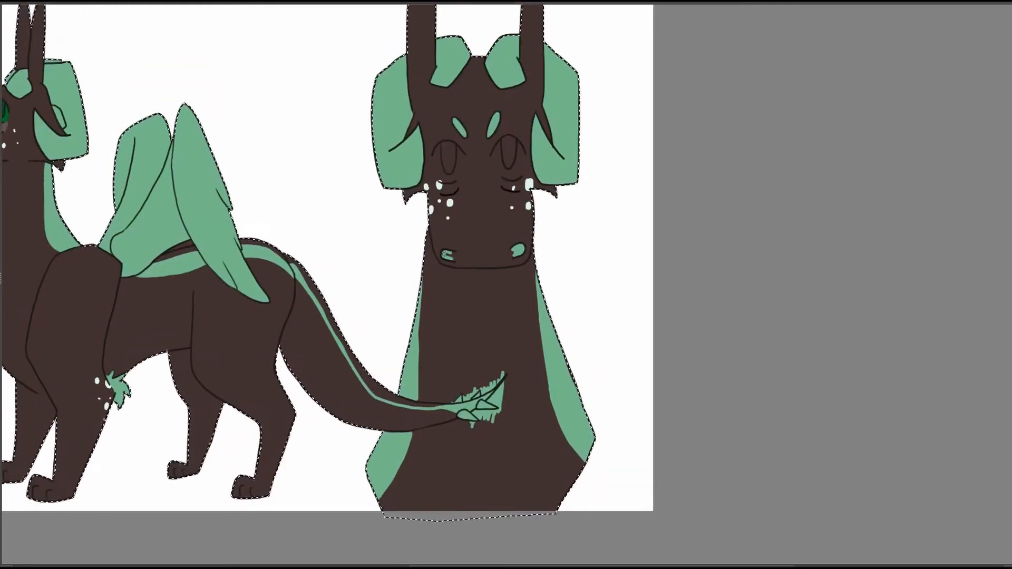
Pick the greyish brown and paint the bags under both eyes of the front view.
{"action": "left_click_drag", "start_coordinate": [592, 150], "coordinate": [628, 185]}
{"action": "scroll", "coordinate": [611, 216], "scroll_direction": "up", "scroll_amount": 4}
{"action": "right_click", "coordinate": [517, 283]}
{"action": "left_click", "coordinate": [545, 139]}
{"action": "left_click_drag", "start_coordinate": [466, 212], "coordinate": [494, 231]}
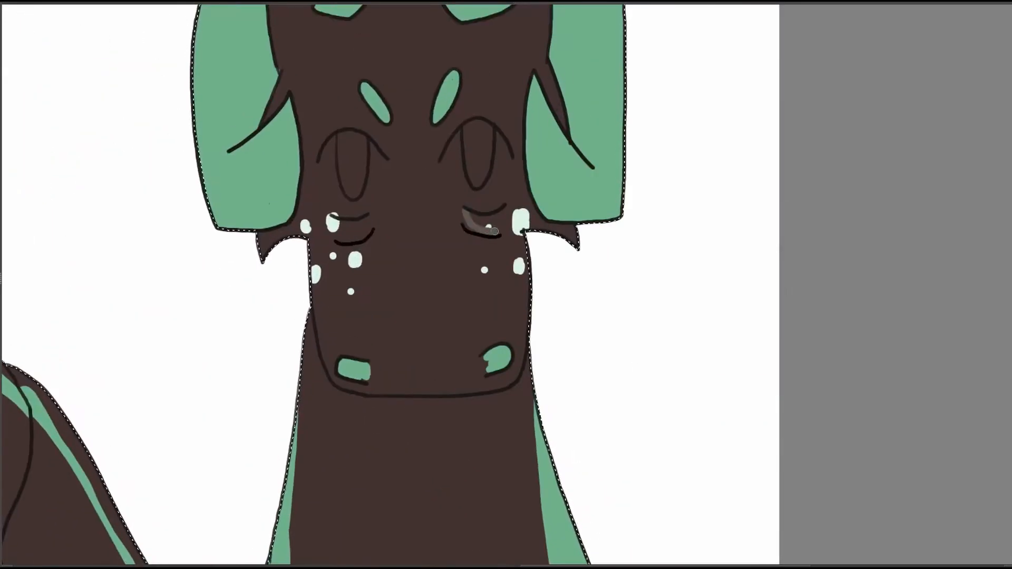
Colour both front-view irises dark green and their slit pupils a darker green.
{"action": "right_click", "coordinate": [447, 210]}
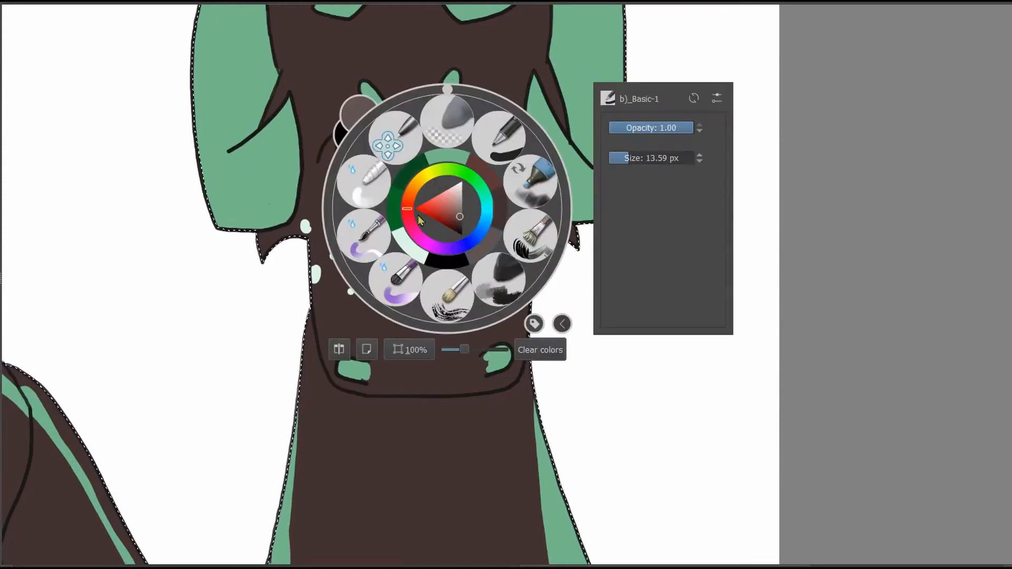
{"action": "left_click", "coordinate": [399, 195]}
{"action": "left_click_drag", "start_coordinate": [464, 127], "coordinate": [443, 169]}
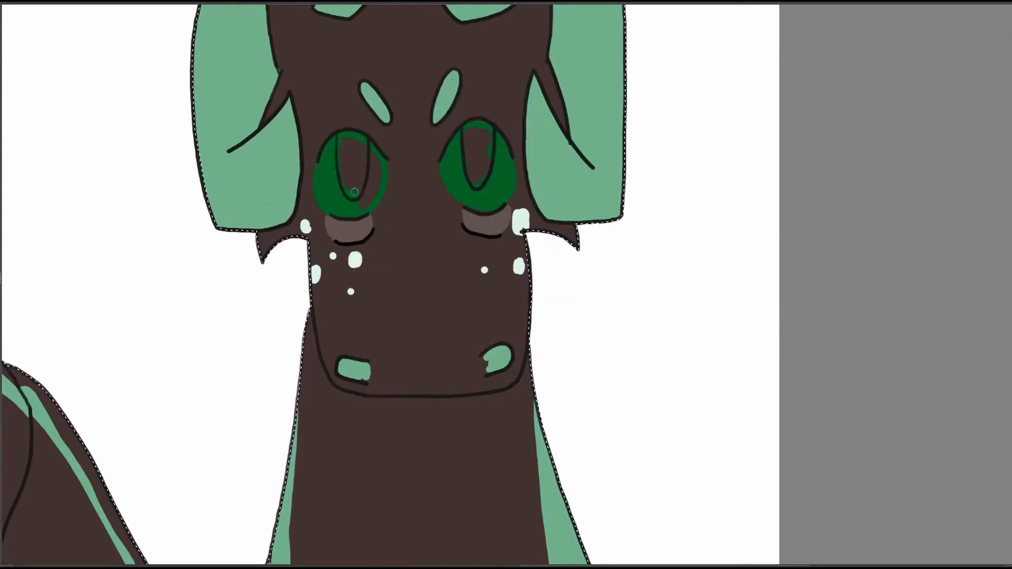
{"action": "left_click_drag", "start_coordinate": [354, 192], "coordinate": [369, 164]}
{"action": "right_click", "coordinate": [491, 143]}
{"action": "left_click", "coordinate": [490, 195]}
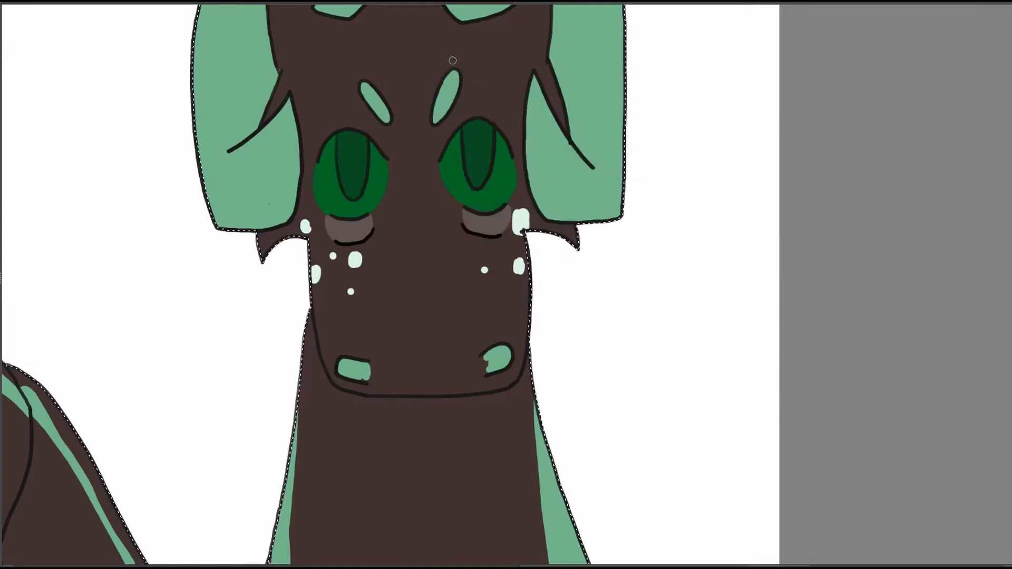
Clear the selection and hand-letter the title "Wallace's Father" above the dark dragon's full-body figure.
{"action": "right_click", "coordinate": [630, 147]}
{"action": "left_click_drag", "start_coordinate": [651, 286], "coordinate": [634, 286]}
{"action": "mouse_move", "coordinate": [762, 425]}
{"action": "left_mouse_down"}
{"action": "mouse_move", "coordinate": [774, 418]}
{"action": "mouse_move", "coordinate": [885, 450]}
{"action": "left_mouse_up"}
{"action": "key", "text": "ctrl+shift+a"}
{"action": "left_click_drag", "start_coordinate": [748, 301], "coordinate": [765, 308]}
{"action": "key", "text": "ctrl+r"}
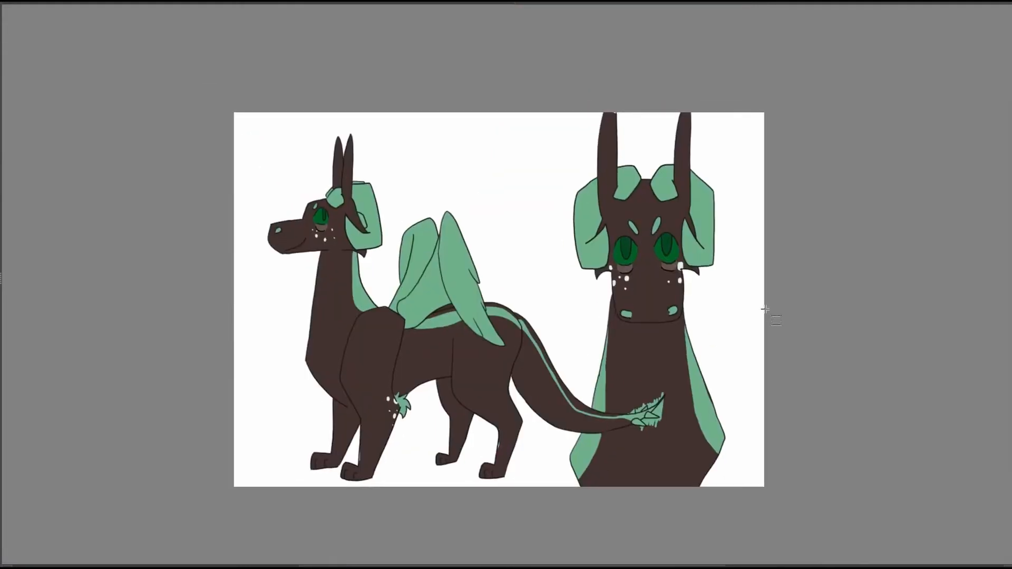
{"action": "left_click_drag", "start_coordinate": [802, 258], "coordinate": [928, 278]}
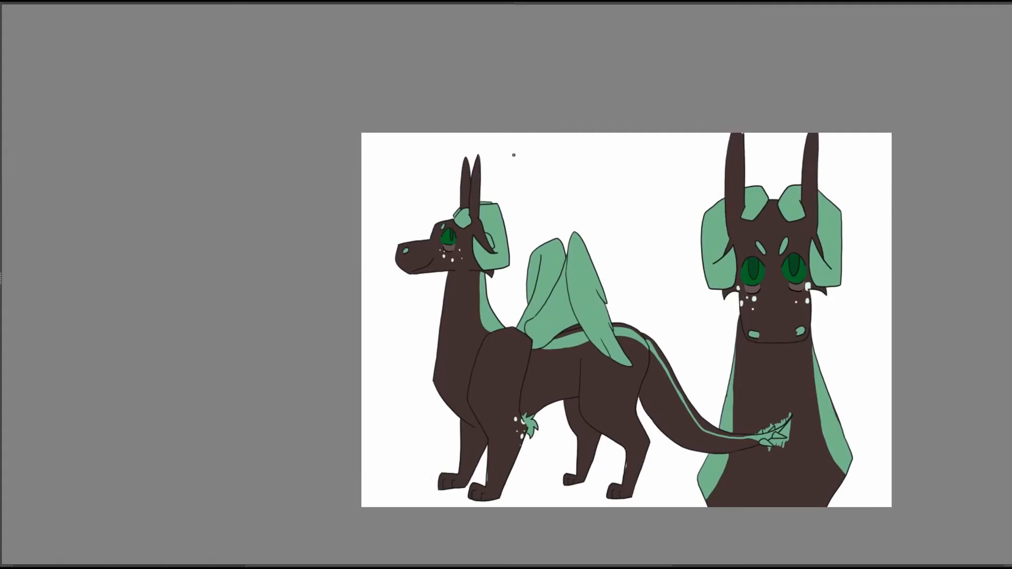
{"action": "left_click_drag", "start_coordinate": [515, 153], "coordinate": [534, 153]}
{"action": "left_click_drag", "start_coordinate": [547, 167], "coordinate": [549, 175]}
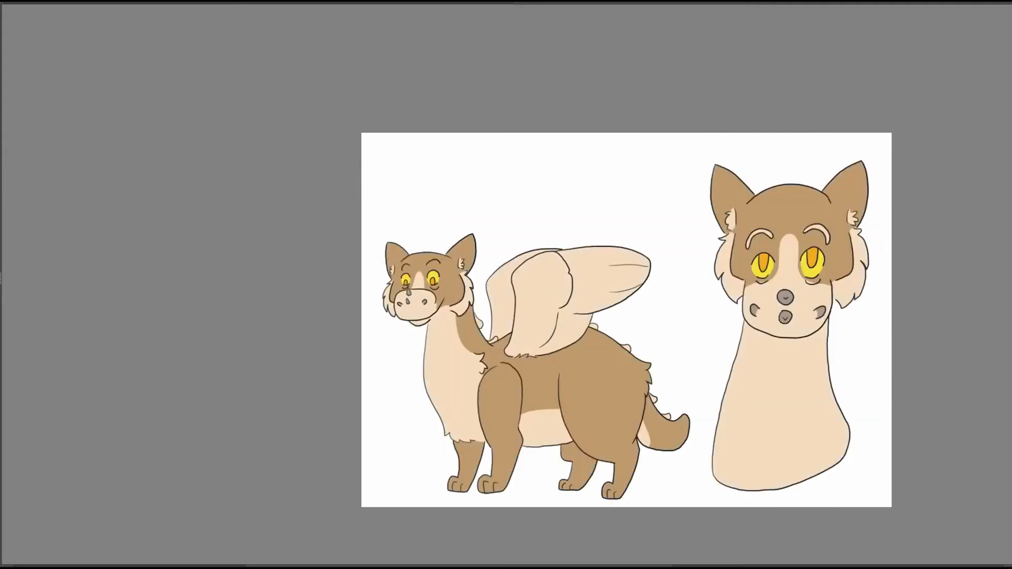
Hand-letter a matching title above the tan dragon's full-body figure in the other drawing.
{"action": "left_click_drag", "start_coordinate": [515, 165], "coordinate": [533, 168]}
{"action": "left_click_drag", "start_coordinate": [543, 175], "coordinate": [545, 182]}
{"action": "left_click_drag", "start_coordinate": [548, 161], "coordinate": [550, 181]}
{"action": "left_click_drag", "start_coordinate": [555, 159], "coordinate": [556, 182]}
{"action": "left_click_drag", "start_coordinate": [566, 175], "coordinate": [569, 183]}
{"action": "left_click_drag", "start_coordinate": [579, 175], "coordinate": [579, 182]}
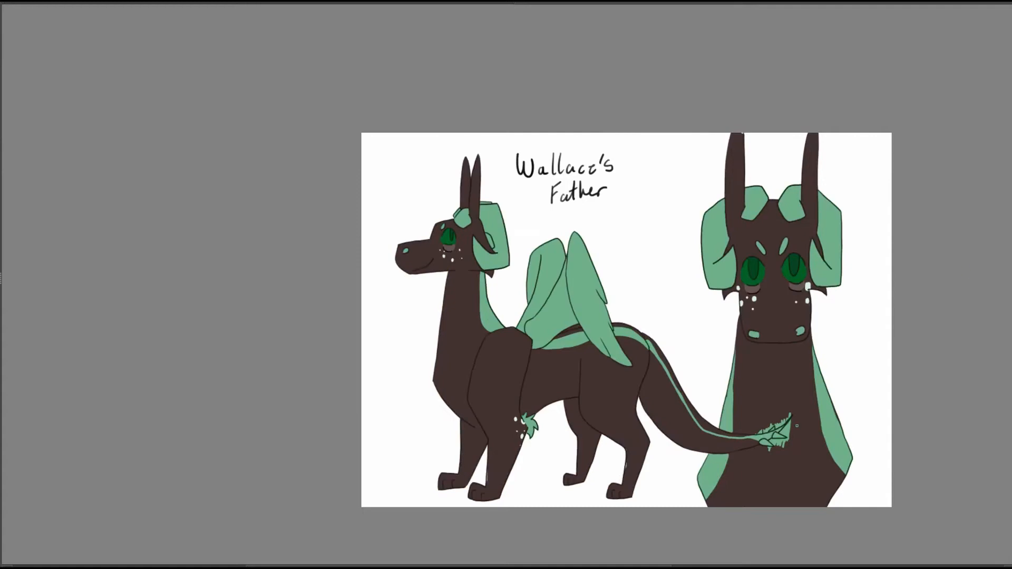
Erase the mint green overspill around the dark dragon's spiky tail tip where it overlaps the front view's chest.
{"action": "right_click", "coordinate": [714, 392]}
{"action": "scroll", "coordinate": [575, 338], "scroll_direction": "up", "scroll_amount": 3}
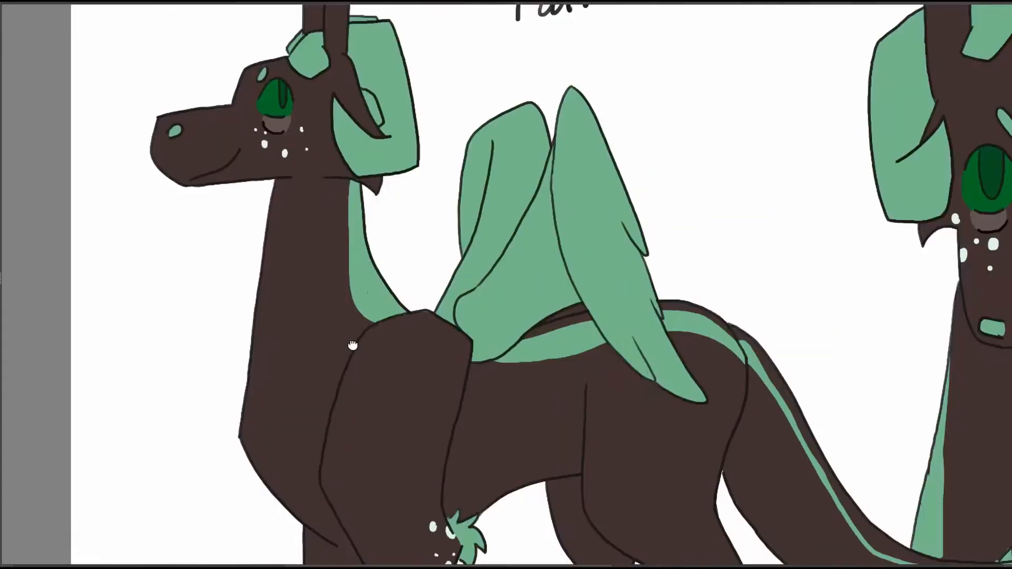
{"action": "left_click_drag", "start_coordinate": [738, 390], "coordinate": [323, 203]}
{"action": "right_click", "coordinate": [697, 354]}
{"action": "left_click", "coordinate": [742, 327]}
{"action": "right_click", "coordinate": [724, 312]}
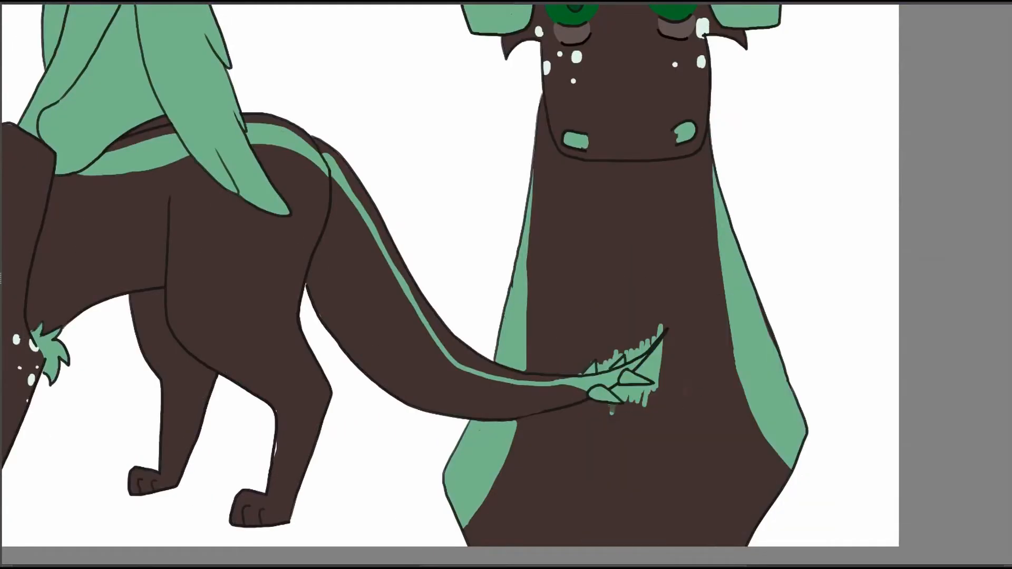
{"action": "left_click_drag", "start_coordinate": [633, 391], "coordinate": [637, 410]}
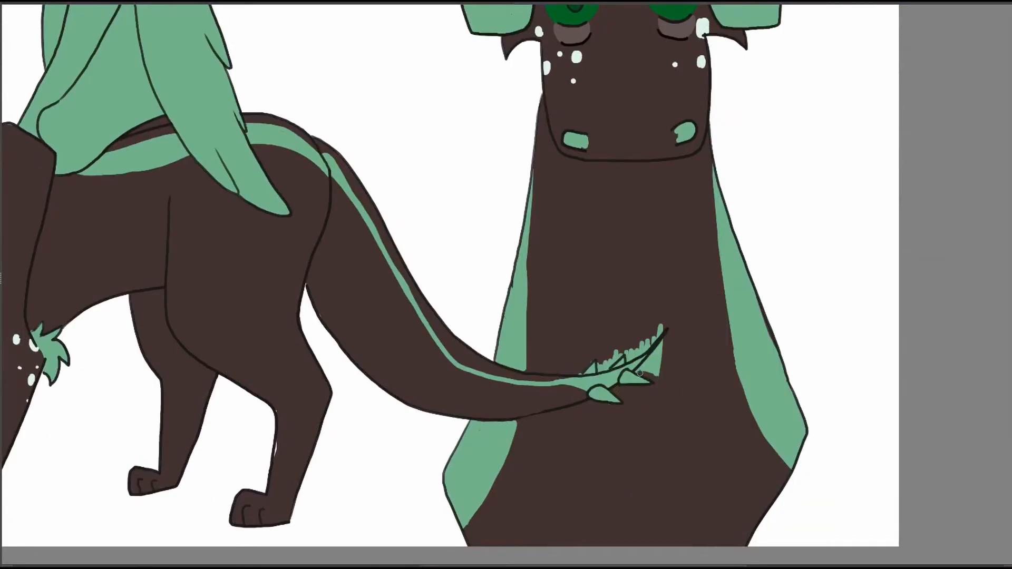
{"action": "left_click_drag", "start_coordinate": [639, 374], "coordinate": [660, 358]}
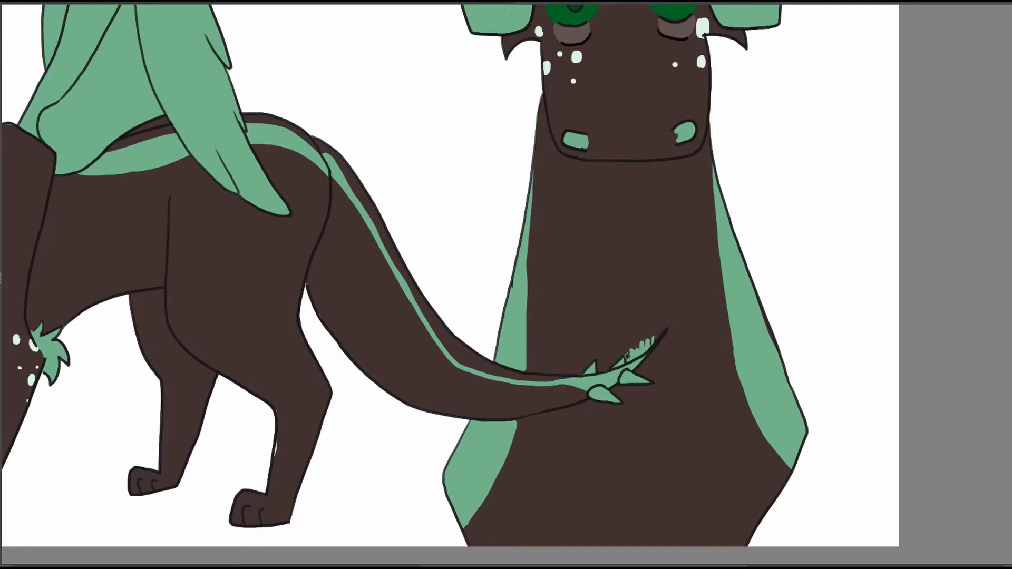
{"action": "right_click", "coordinate": [691, 264]}
{"action": "left_click_drag", "start_coordinate": [707, 402], "coordinate": [693, 402]}
{"action": "left_click_drag", "start_coordinate": [569, 375], "coordinate": [686, 437]}
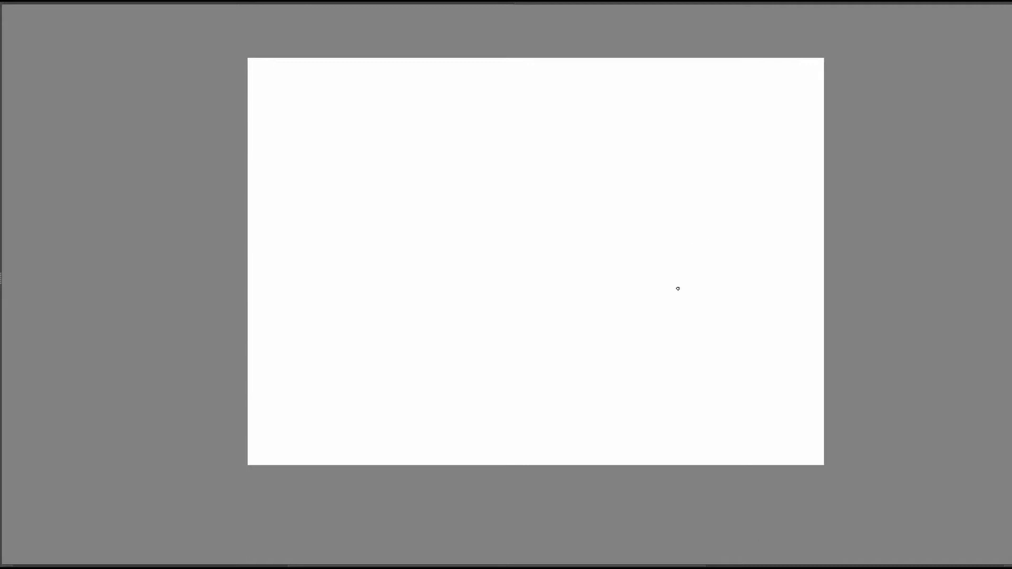
Sketch a round head shape with curved vertical and horizontal face guidelines on the blank canvas.
{"action": "left_click_drag", "start_coordinate": [678, 288], "coordinate": [697, 297]}
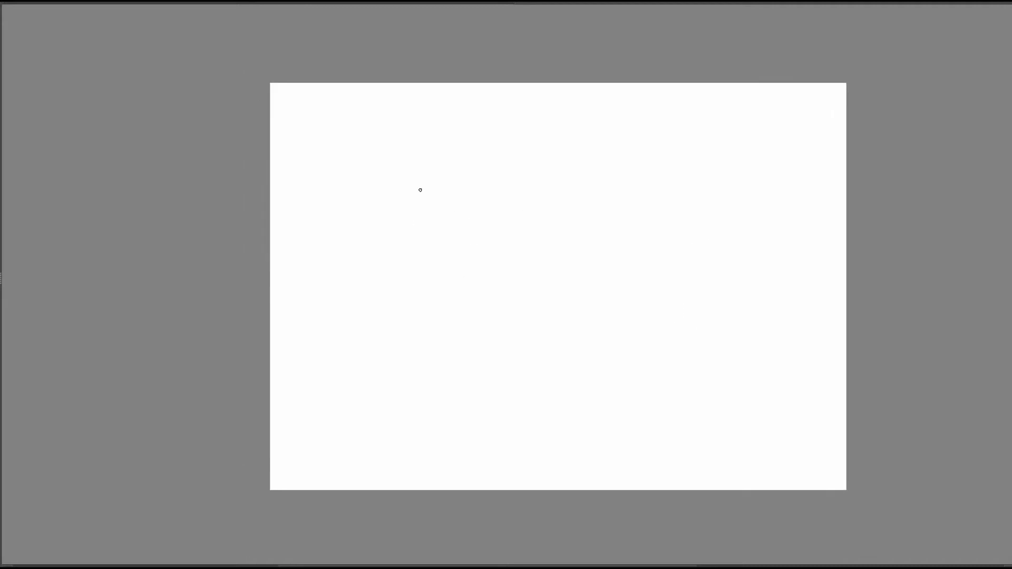
{"action": "left_click_drag", "start_coordinate": [432, 187], "coordinate": [468, 236]}
{"action": "mouse_move", "coordinate": [412, 186]}
{"action": "left_mouse_down"}
{"action": "mouse_move", "coordinate": [412, 251]}
{"action": "mouse_move", "coordinate": [461, 277]}
{"action": "left_mouse_up"}
{"action": "mouse_move", "coordinate": [436, 259]}
{"action": "left_mouse_down"}
{"action": "mouse_move", "coordinate": [510, 254]}
{"action": "mouse_move", "coordinate": [498, 252]}
{"action": "left_mouse_up"}
Sketch both eyes with slit pupils and short raised brow marks on the new character's head.
{"action": "scroll", "coordinate": [517, 291], "scroll_direction": "up", "scroll_amount": 2}
{"action": "left_click_drag", "start_coordinate": [483, 450], "coordinate": [563, 472]}
{"action": "left_click_drag", "start_coordinate": [531, 219], "coordinate": [555, 218]}
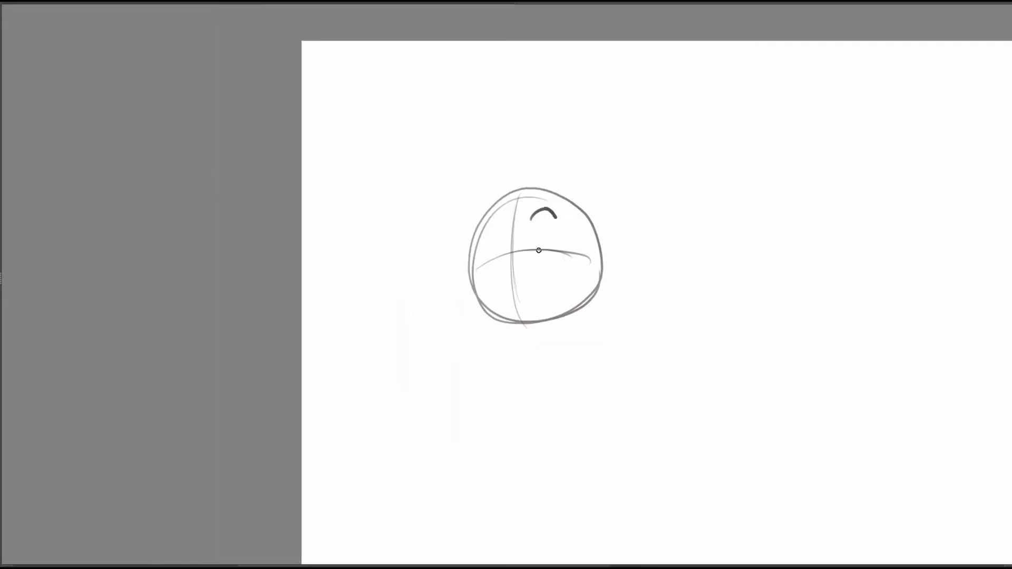
{"action": "left_click_drag", "start_coordinate": [495, 227], "coordinate": [498, 245]}
{"action": "left_click_drag", "start_coordinate": [533, 189], "coordinate": [559, 193]}
{"action": "left_click_drag", "start_coordinate": [499, 201], "coordinate": [482, 221]}
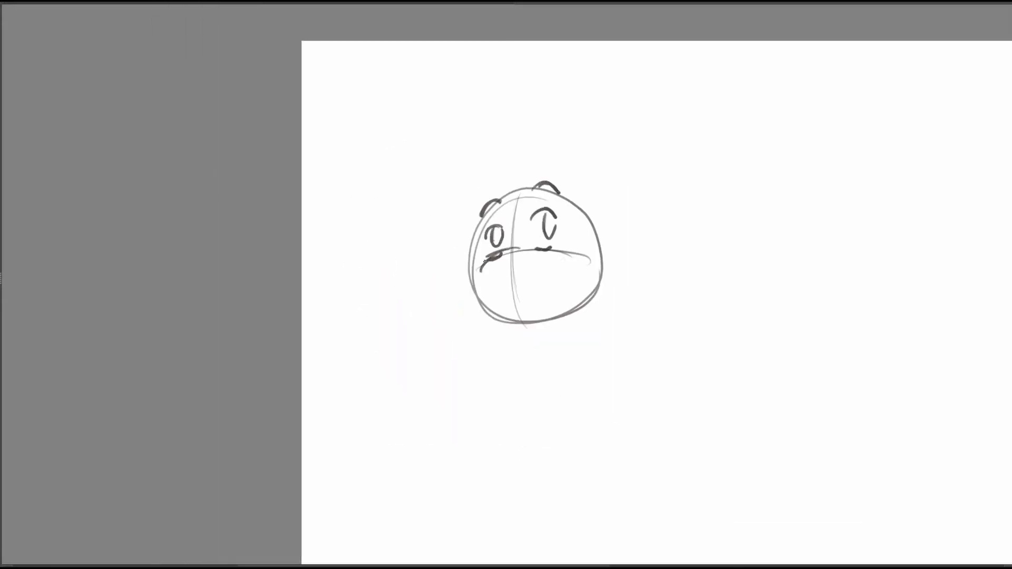
Sketch the muzzle with nostrils and a lopsided grin, and add angular cheek outlines on both sides.
{"action": "mouse_move", "coordinate": [479, 273]}
{"action": "left_mouse_down"}
{"action": "mouse_move", "coordinate": [545, 260]}
{"action": "mouse_move", "coordinate": [488, 277]}
{"action": "mouse_move", "coordinate": [512, 300]}
{"action": "left_mouse_up"}
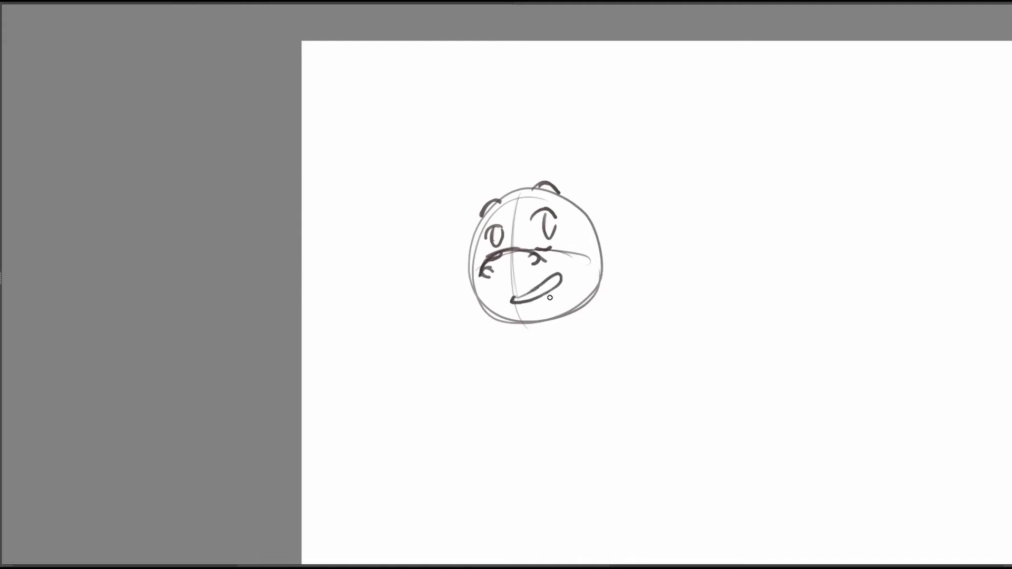
{"action": "left_click_drag", "start_coordinate": [646, 166], "coordinate": [649, 141]}
{"action": "mouse_move", "coordinate": [592, 205]}
{"action": "left_mouse_down"}
{"action": "mouse_move", "coordinate": [615, 258]}
{"action": "mouse_move", "coordinate": [575, 285]}
{"action": "left_mouse_up"}
{"action": "left_click_drag", "start_coordinate": [470, 226], "coordinate": [495, 290]}
{"action": "mouse_move", "coordinate": [478, 208]}
{"action": "left_mouse_down"}
{"action": "mouse_move", "coordinate": [497, 292]}
{"action": "mouse_move", "coordinate": [553, 283]}
{"action": "left_mouse_up"}
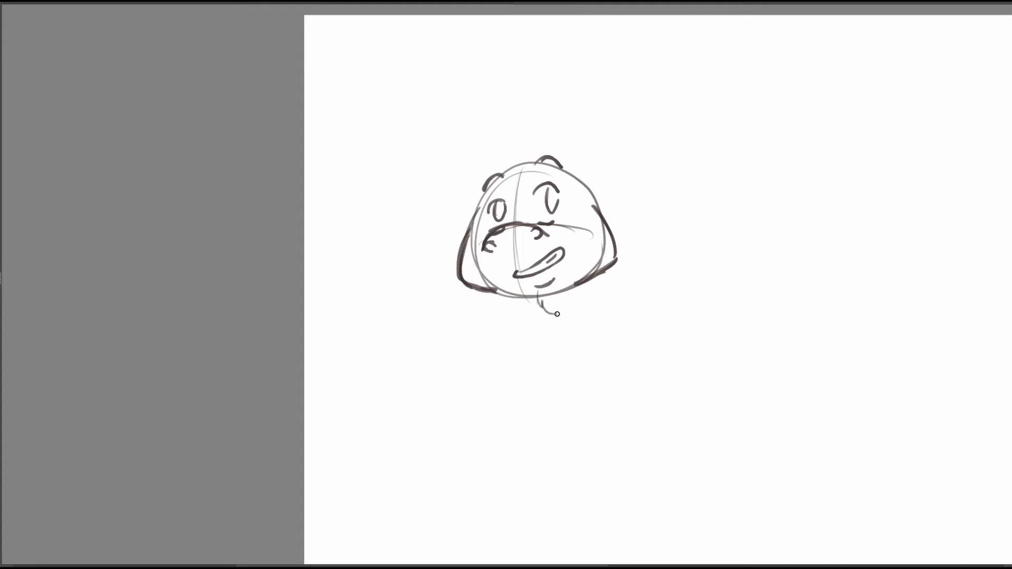
Sketch a chin tuft and two large pointed ears joined by a line across the top of the head.
{"action": "left_click_drag", "start_coordinate": [724, 218], "coordinate": [732, 221]}
{"action": "left_click_drag", "start_coordinate": [637, 145], "coordinate": [629, 169]}
{"action": "left_click_drag", "start_coordinate": [552, 183], "coordinate": [609, 149]}
{"action": "left_click_drag", "start_coordinate": [620, 152], "coordinate": [613, 252]}
{"action": "left_click_drag", "start_coordinate": [596, 198], "coordinate": [598, 232]}
{"action": "left_click_drag", "start_coordinate": [454, 186], "coordinate": [459, 263]}
{"action": "left_click_drag", "start_coordinate": [460, 157], "coordinate": [507, 198]}
{"action": "left_click_drag", "start_coordinate": [458, 158], "coordinate": [465, 261]}
{"action": "left_click_drag", "start_coordinate": [503, 196], "coordinate": [554, 195]}
Refine the larger eye and add inner fur tufts to both ears.
{"action": "left_click_drag", "start_coordinate": [701, 215], "coordinate": [715, 182]}
{"action": "left_click_drag", "start_coordinate": [561, 178], "coordinate": [562, 192]}
{"action": "left_click_drag", "start_coordinate": [573, 186], "coordinate": [571, 197]}
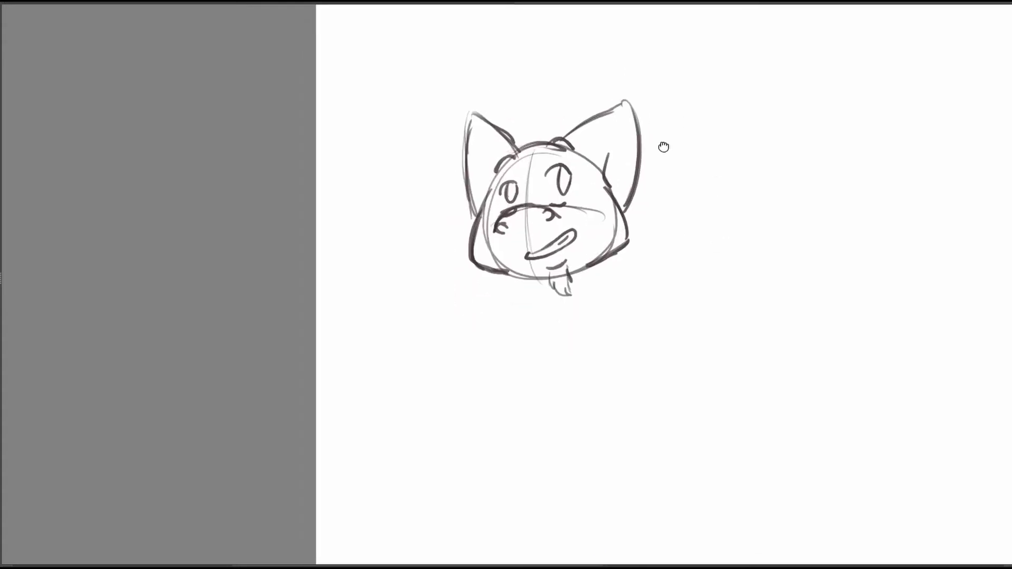
{"action": "left_click_drag", "start_coordinate": [664, 147], "coordinate": [629, 168]}
{"action": "left_click_drag", "start_coordinate": [575, 191], "coordinate": [583, 213]}
{"action": "left_click_drag", "start_coordinate": [451, 206], "coordinate": [446, 225]}
Rough in the neck and a boxy torso below the head, with a line marking the near shoulder.
{"action": "left_click_drag", "start_coordinate": [669, 223], "coordinate": [648, 210]}
{"action": "scroll", "coordinate": [647, 212], "scroll_direction": "down", "scroll_amount": 1}
{"action": "left_click_drag", "start_coordinate": [432, 266], "coordinate": [436, 394]}
{"action": "mouse_move", "coordinate": [441, 262]}
{"action": "left_mouse_down"}
{"action": "mouse_move", "coordinate": [577, 232]}
{"action": "mouse_move", "coordinate": [598, 385]}
{"action": "left_mouse_up"}
{"action": "left_click_drag", "start_coordinate": [603, 364], "coordinate": [445, 409]}
{"action": "left_click_drag", "start_coordinate": [416, 222], "coordinate": [428, 359]}
{"action": "left_click_drag", "start_coordinate": [424, 366], "coordinate": [469, 415]}
{"action": "left_click_drag", "start_coordinate": [499, 209], "coordinate": [532, 293]}
{"action": "left_click_drag", "start_coordinate": [578, 257], "coordinate": [587, 235]}
{"action": "left_click_drag", "start_coordinate": [537, 261], "coordinate": [547, 384]}
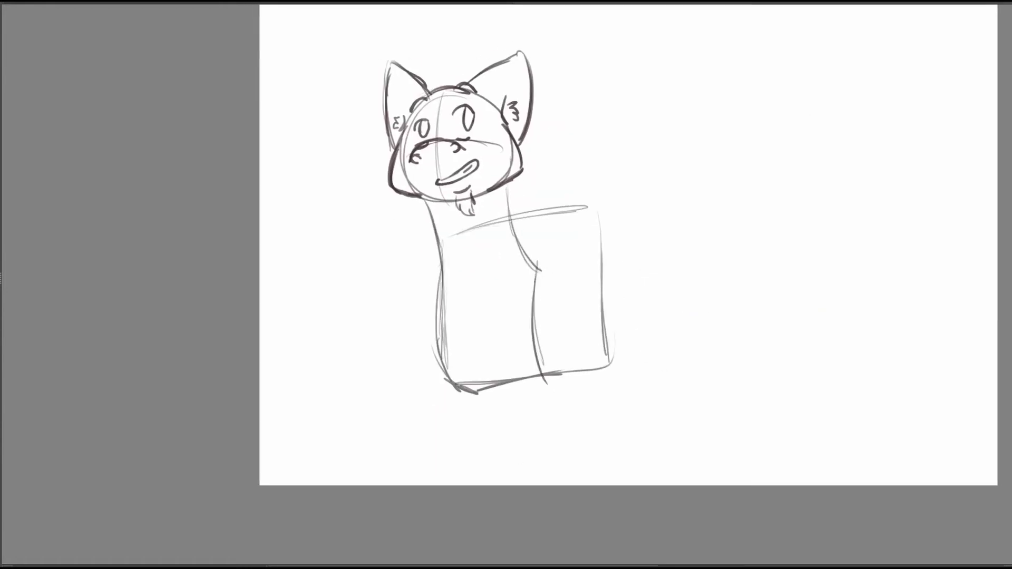
Sketch the near foreleg with its rounded shoulder and a fur tuft at the elbow.
{"action": "left_click_drag", "start_coordinate": [534, 285], "coordinate": [563, 398]}
{"action": "left_click_drag", "start_coordinate": [563, 399], "coordinate": [560, 485]}
{"action": "left_click_drag", "start_coordinate": [465, 391], "coordinate": [468, 486]}
{"action": "left_click_drag", "start_coordinate": [538, 279], "coordinate": [557, 244]}
{"action": "left_click_drag", "start_coordinate": [565, 247], "coordinate": [601, 349]}
{"action": "left_click_drag", "start_coordinate": [615, 398], "coordinate": [593, 485]}
{"action": "left_click_drag", "start_coordinate": [603, 277], "coordinate": [611, 391]}
{"action": "left_click_drag", "start_coordinate": [612, 391], "coordinate": [634, 403]}
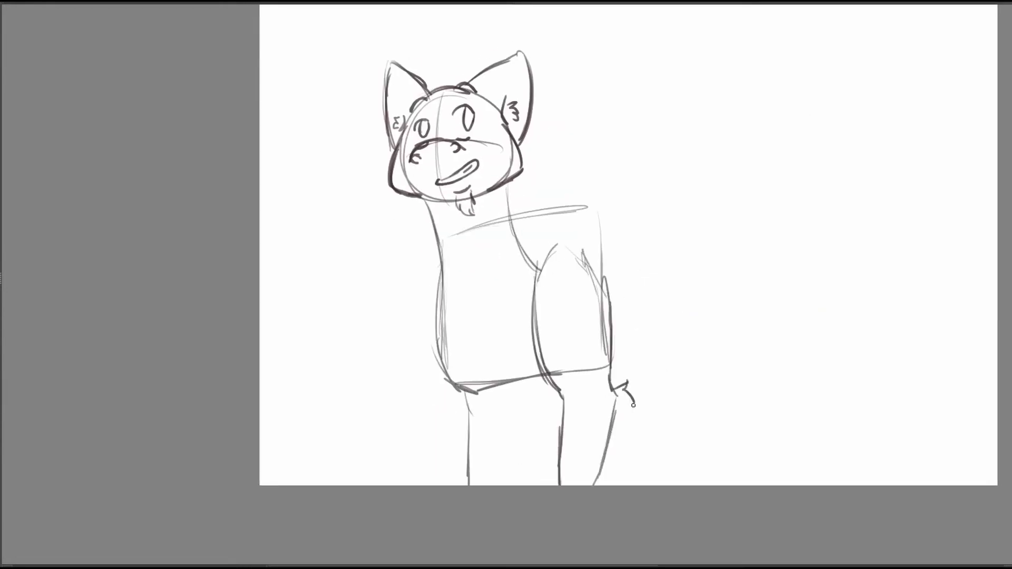
Darken the back of the neck and sketch the far foreleg's inner edge with a fur tuft under the curved chest.
{"action": "left_click_drag", "start_coordinate": [622, 332], "coordinate": [628, 320]}
{"action": "left_click_drag", "start_coordinate": [516, 170], "coordinate": [532, 229]}
{"action": "left_click_drag", "start_coordinate": [522, 369], "coordinate": [531, 473]}
{"action": "left_click_drag", "start_coordinate": [525, 389], "coordinate": [528, 471]}
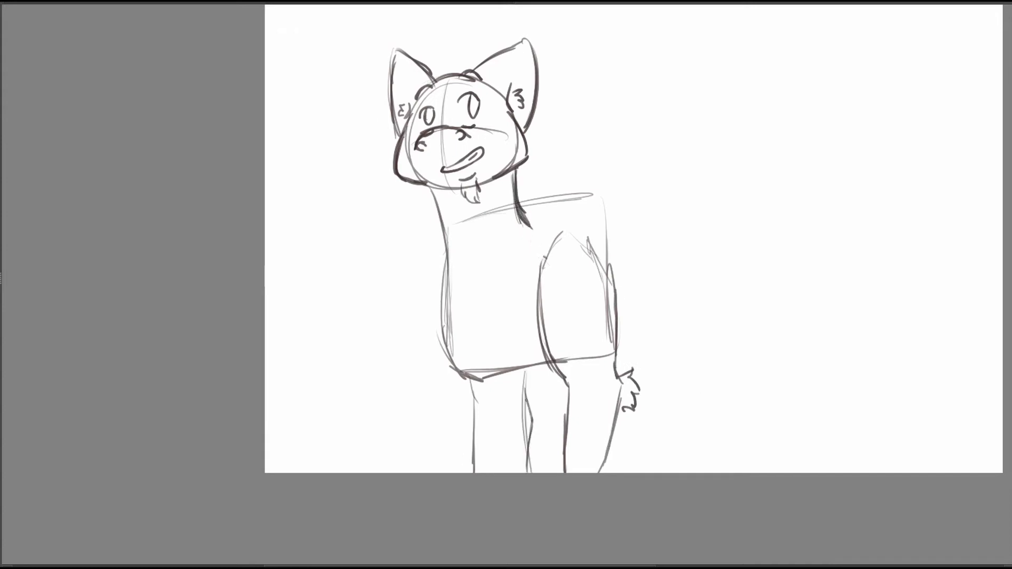
{"action": "left_click_drag", "start_coordinate": [522, 367], "coordinate": [532, 416]}
{"action": "mouse_move", "coordinate": [465, 377]}
{"action": "left_mouse_down"}
{"action": "mouse_move", "coordinate": [560, 392]}
{"action": "mouse_move", "coordinate": [531, 439]}
{"action": "left_mouse_up"}
Sketch the arched back line from the shoulders over the rump.
{"action": "left_click_drag", "start_coordinate": [659, 195], "coordinate": [653, 203]}
{"action": "left_click_drag", "start_coordinate": [578, 207], "coordinate": [586, 227]}
{"action": "left_click_drag", "start_coordinate": [519, 213], "coordinate": [675, 196]}
{"action": "left_click_drag", "start_coordinate": [644, 181], "coordinate": [708, 245]}
Sketch the hind leg with a rounded haunch, bent hock and paw.
{"action": "left_click_drag", "start_coordinate": [618, 237], "coordinate": [628, 323]}
{"action": "left_click_drag", "start_coordinate": [619, 317], "coordinate": [683, 366]}
{"action": "left_click_drag", "start_coordinate": [676, 409], "coordinate": [693, 428]}
{"action": "left_click_drag", "start_coordinate": [699, 427], "coordinate": [718, 346]}
{"action": "left_click_drag", "start_coordinate": [701, 226], "coordinate": [705, 326]}
{"action": "left_click_drag", "start_coordinate": [713, 237], "coordinate": [709, 323]}
Sketch the belly line connecting the near foreleg to the haunch.
{"action": "left_click_drag", "start_coordinate": [572, 382], "coordinate": [554, 403]}
{"action": "left_click_drag", "start_coordinate": [612, 361], "coordinate": [638, 327]}
{"action": "mouse_move", "coordinate": [618, 352]}
{"action": "left_mouse_down"}
{"action": "mouse_move", "coordinate": [657, 301]}
{"action": "mouse_move", "coordinate": [652, 323]}
{"action": "left_mouse_up"}
{"action": "left_click_drag", "start_coordinate": [624, 247], "coordinate": [627, 316]}
Sketch guide lines for a feathered ruff along both sides of the neck.
{"action": "mouse_move", "coordinate": [769, 210]}
{"action": "left_mouse_down"}
{"action": "mouse_move", "coordinate": [759, 202]}
{"action": "mouse_move", "coordinate": [785, 194]}
{"action": "left_mouse_up"}
{"action": "left_click_drag", "start_coordinate": [569, 228], "coordinate": [523, 289]}
{"action": "left_click_drag", "start_coordinate": [546, 201], "coordinate": [564, 236]}
{"action": "left_click_drag", "start_coordinate": [472, 243], "coordinate": [480, 302]}
Draw overlapping feather tufts along both sides of the neck down to the chest.
{"action": "left_click_drag", "start_coordinate": [567, 122], "coordinate": [647, 152]}
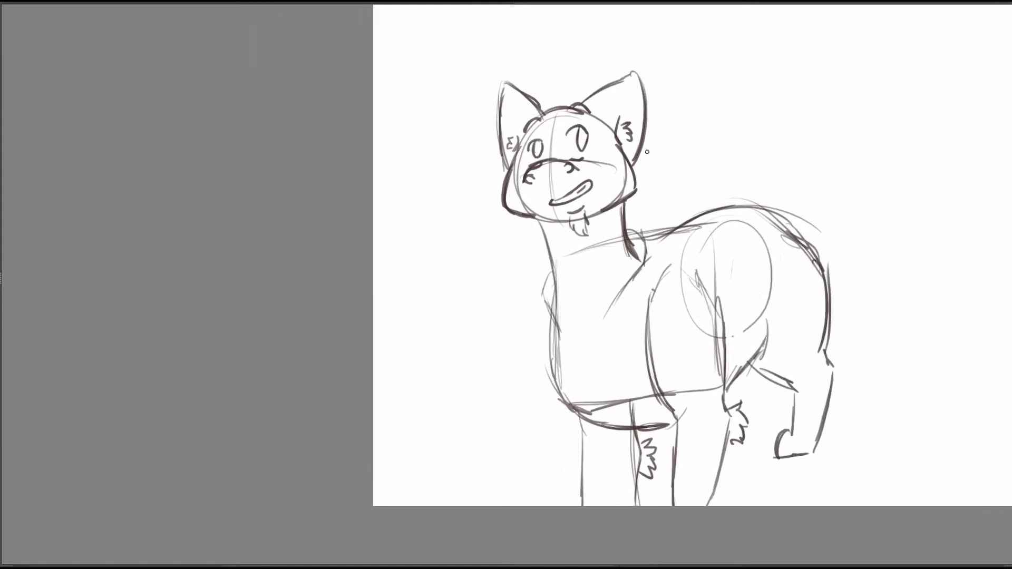
{"action": "mouse_move", "coordinate": [652, 247]}
{"action": "left_mouse_down"}
{"action": "mouse_move", "coordinate": [618, 298]}
{"action": "mouse_move", "coordinate": [635, 276]}
{"action": "left_mouse_up"}
{"action": "left_click_drag", "start_coordinate": [628, 202], "coordinate": [645, 245]}
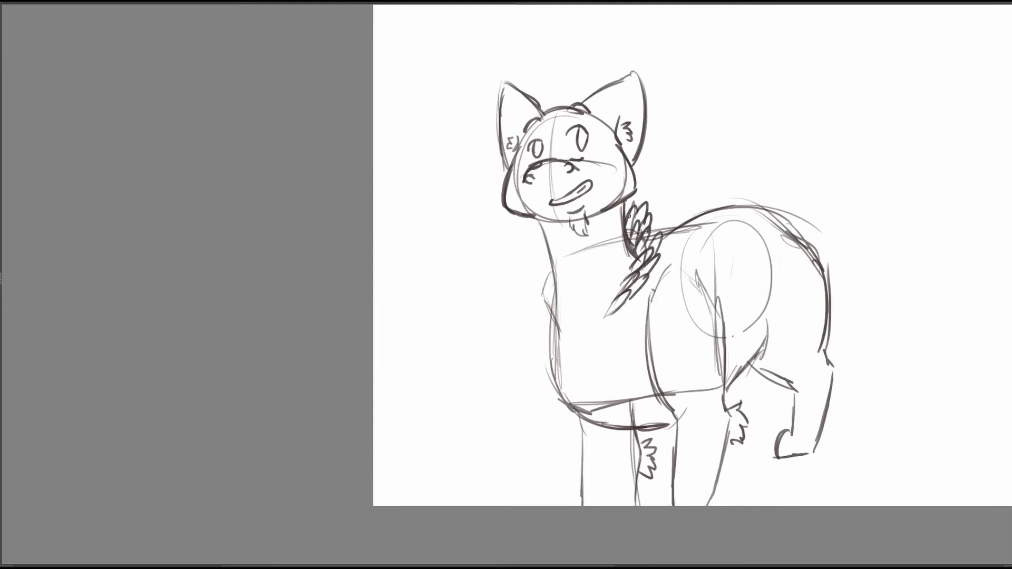
{"action": "mouse_move", "coordinate": [552, 296]}
{"action": "left_mouse_down"}
{"action": "mouse_move", "coordinate": [558, 331]}
{"action": "mouse_move", "coordinate": [547, 311]}
{"action": "left_mouse_up"}
{"action": "mouse_move", "coordinate": [543, 271]}
{"action": "left_mouse_down"}
{"action": "mouse_move", "coordinate": [554, 309]}
{"action": "mouse_move", "coordinate": [553, 293]}
{"action": "left_mouse_up"}
Move the whole sketch up on the canvas to make room for the front paws.
{"action": "mouse_move", "coordinate": [850, 314]}
{"action": "left_mouse_down"}
{"action": "mouse_move", "coordinate": [796, 266]}
{"action": "mouse_move", "coordinate": [743, 303]}
{"action": "left_mouse_up"}
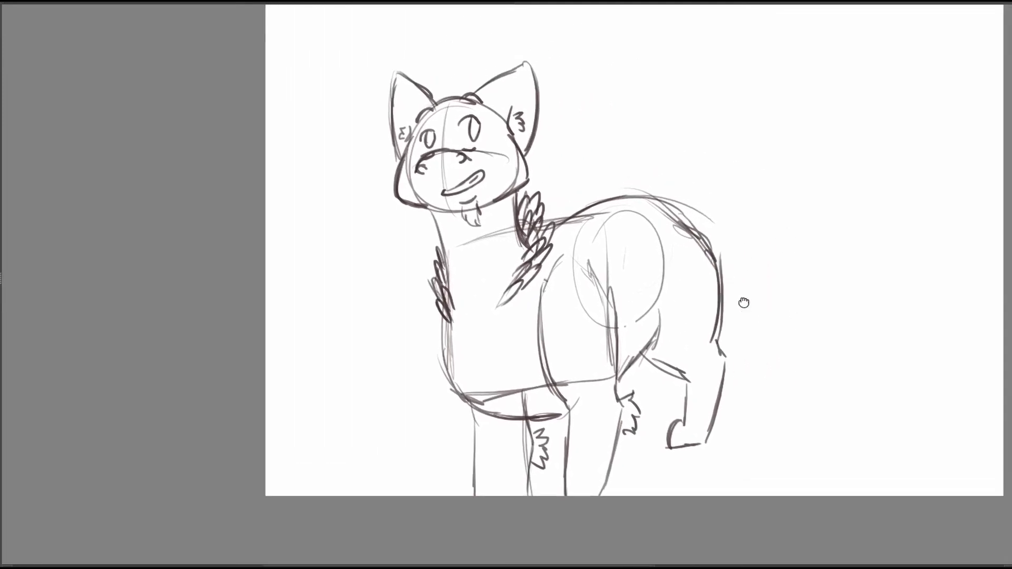
{"action": "key", "text": "t"}
{"action": "left_click_drag", "start_coordinate": [570, 349], "coordinate": [578, 316]}
{"action": "mouse_move", "coordinate": [578, 316]}
{"action": "left_mouse_down"}
{"action": "mouse_move", "coordinate": [501, 383]}
{"action": "mouse_move", "coordinate": [506, 348]}
{"action": "left_mouse_up"}
{"action": "key", "text": "Return"}
Firm up the near foreleg's outline and add paws to the bottoms of both forelegs.
{"action": "left_click_drag", "start_coordinate": [543, 309], "coordinate": [572, 271]}
{"action": "mouse_move", "coordinate": [503, 271]}
{"action": "left_mouse_down"}
{"action": "mouse_move", "coordinate": [530, 429]}
{"action": "mouse_move", "coordinate": [515, 465]}
{"action": "left_mouse_up"}
{"action": "left_click_drag", "start_coordinate": [585, 371], "coordinate": [560, 462]}
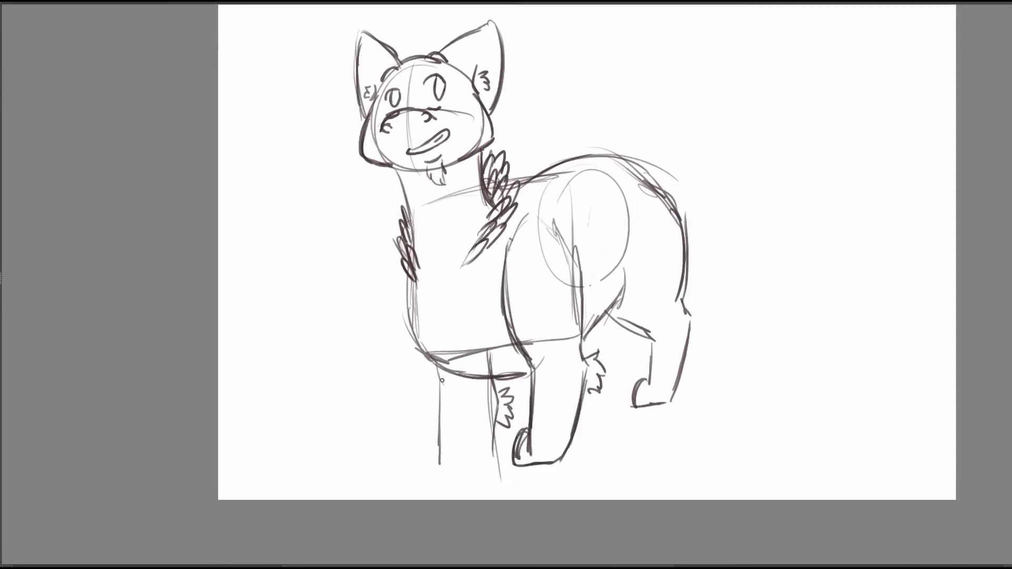
{"action": "mouse_move", "coordinate": [436, 359]}
{"action": "left_mouse_down"}
{"action": "mouse_move", "coordinate": [444, 428]}
{"action": "mouse_move", "coordinate": [498, 409]}
{"action": "left_mouse_up"}
Select the near lower foreleg with a freehand outline and stretch it slightly downward.
{"action": "left_click_drag", "start_coordinate": [601, 260], "coordinate": [588, 188]}
{"action": "mouse_move", "coordinate": [511, 261]}
{"action": "left_mouse_down"}
{"action": "mouse_move", "coordinate": [570, 406]}
{"action": "mouse_move", "coordinate": [515, 268]}
{"action": "left_mouse_up"}
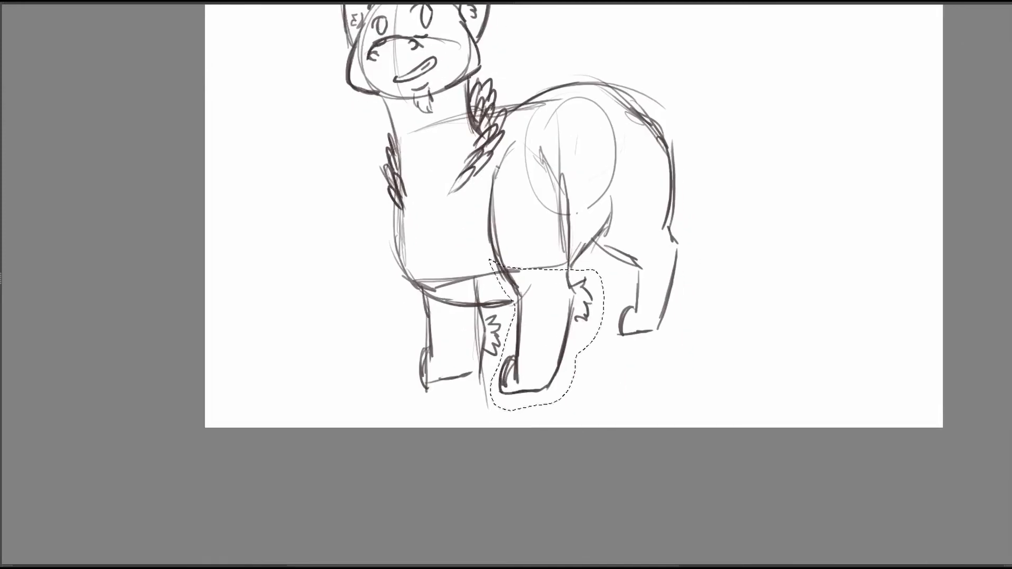
{"action": "key", "text": "ctrl+t"}
{"action": "left_click_drag", "start_coordinate": [547, 413], "coordinate": [547, 427]}
{"action": "key", "text": "Return"}
Stretch the freehand-selected far lower foreleg slightly downward to match the near one, and clear the selection.
{"action": "mouse_move", "coordinate": [406, 316]}
{"action": "left_mouse_down"}
{"action": "mouse_move", "coordinate": [428, 398]}
{"action": "mouse_move", "coordinate": [409, 311]}
{"action": "left_mouse_up"}
{"action": "key", "text": "ctrl+t"}
{"action": "left_click_drag", "start_coordinate": [454, 406], "coordinate": [454, 420]}
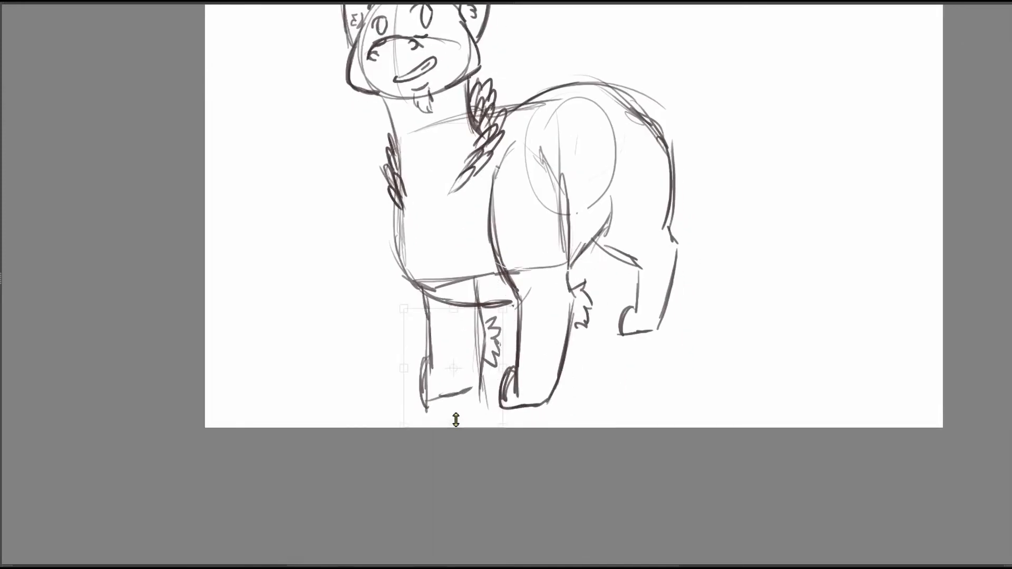
{"action": "key", "text": "Return"}
{"action": "key", "text": "ctrl+d"}
Sketch a long tail curving down behind the hindquarters, with small spikes and a tufted tip.
{"action": "mouse_move", "coordinate": [749, 356]}
{"action": "left_mouse_down"}
{"action": "mouse_move", "coordinate": [689, 391]}
{"action": "mouse_move", "coordinate": [743, 447]}
{"action": "left_mouse_up"}
{"action": "left_click_drag", "start_coordinate": [709, 342], "coordinate": [717, 340]}
{"action": "key", "text": "b"}
{"action": "mouse_move", "coordinate": [660, 236]}
{"action": "left_mouse_down"}
{"action": "mouse_move", "coordinate": [663, 301]}
{"action": "mouse_move", "coordinate": [755, 287]}
{"action": "left_mouse_up"}
{"action": "left_click_drag", "start_coordinate": [665, 180], "coordinate": [725, 276]}
{"action": "mouse_move", "coordinate": [711, 221]}
{"action": "left_mouse_down"}
{"action": "mouse_move", "coordinate": [795, 333]}
{"action": "mouse_move", "coordinate": [729, 382]}
{"action": "left_mouse_up"}
{"action": "left_click_drag", "start_coordinate": [781, 343], "coordinate": [770, 351]}
{"action": "left_click_drag", "start_coordinate": [794, 263], "coordinate": [873, 271]}
{"action": "left_click_drag", "start_coordinate": [546, 147], "coordinate": [555, 146]}
{"action": "mouse_move", "coordinate": [798, 288]}
{"action": "left_mouse_down"}
{"action": "mouse_move", "coordinate": [807, 233]}
{"action": "mouse_move", "coordinate": [767, 286]}
{"action": "left_mouse_up"}
{"action": "left_click_drag", "start_coordinate": [649, 210], "coordinate": [694, 181]}
{"action": "left_click_drag", "start_coordinate": [853, 263], "coordinate": [838, 280]}
{"action": "left_click_drag", "start_coordinate": [755, 196], "coordinate": [640, 201]}
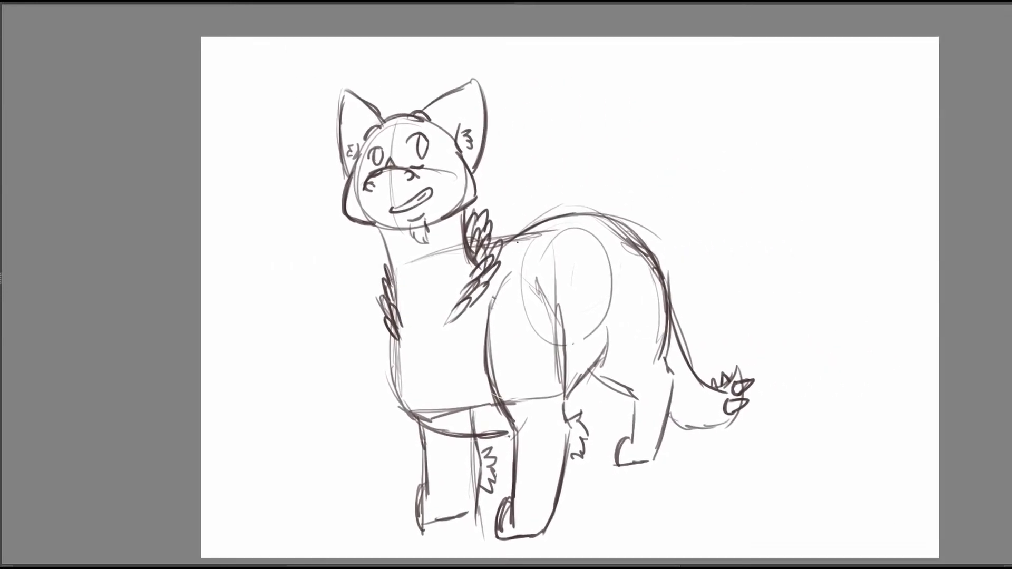
Rough in the near wing's outline, rising from the shoulders and sweeping back above the body.
{"action": "mouse_move", "coordinate": [511, 246]}
{"action": "left_mouse_down"}
{"action": "mouse_move", "coordinate": [822, 84]}
{"action": "mouse_move", "coordinate": [825, 97]}
{"action": "mouse_move", "coordinate": [553, 249]}
{"action": "left_mouse_up"}
{"action": "left_click_drag", "start_coordinate": [544, 256], "coordinate": [690, 188]}
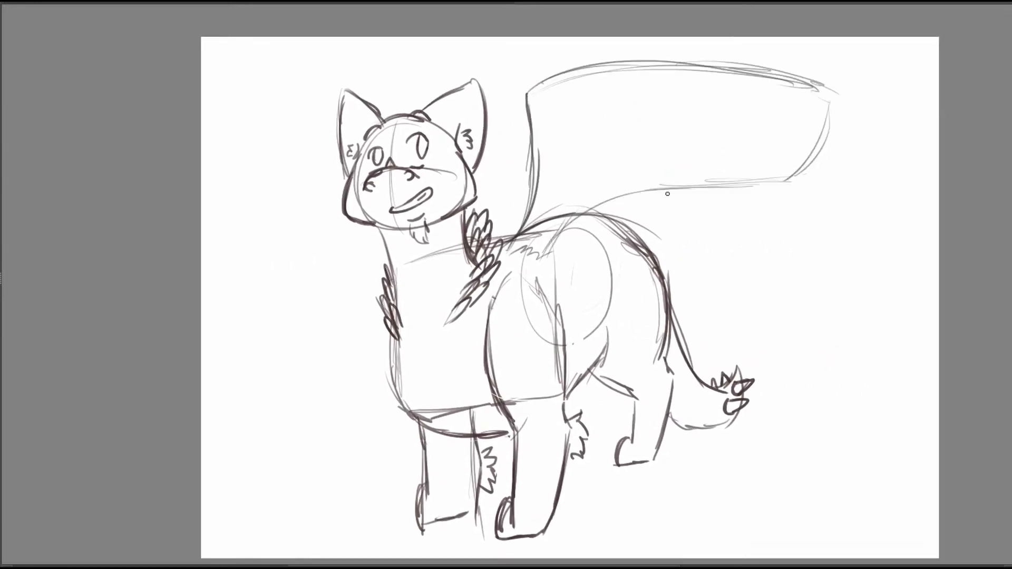
{"action": "left_click_drag", "start_coordinate": [616, 197], "coordinate": [765, 182]}
{"action": "left_click_drag", "start_coordinate": [818, 102], "coordinate": [771, 178]}
{"action": "left_click_drag", "start_coordinate": [809, 141], "coordinate": [835, 145]}
{"action": "left_click_drag", "start_coordinate": [530, 153], "coordinate": [504, 240]}
{"action": "left_click_drag", "start_coordinate": [528, 203], "coordinate": [517, 93]}
Rough in the far wing's upper outline behind the head and ears.
{"action": "left_click_drag", "start_coordinate": [414, 58], "coordinate": [234, 141]}
{"action": "mouse_move", "coordinate": [396, 94]}
{"action": "left_mouse_down"}
{"action": "mouse_move", "coordinate": [685, 59]}
{"action": "mouse_move", "coordinate": [389, 113]}
{"action": "left_mouse_up"}
{"action": "left_click_drag", "start_coordinate": [395, 84], "coordinate": [625, 50]}
{"action": "left_click_drag", "start_coordinate": [389, 111], "coordinate": [604, 51]}
{"action": "left_click_drag", "start_coordinate": [618, 44], "coordinate": [626, 65]}
{"action": "mouse_move", "coordinate": [811, 344]}
{"action": "left_mouse_down"}
{"action": "mouse_move", "coordinate": [809, 354]}
{"action": "mouse_move", "coordinate": [835, 324]}
{"action": "mouse_move", "coordinate": [859, 336]}
{"action": "left_mouse_up"}
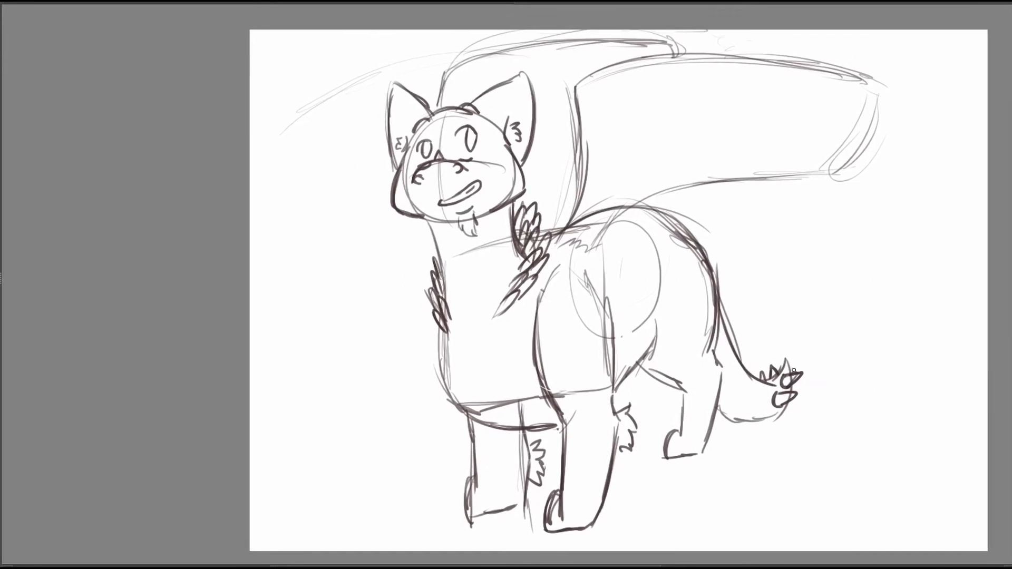
Fade the rough sketch to a light grey guide for a refined drawing on top.
{"action": "mouse_move", "coordinate": [789, 372]}
{"action": "left_mouse_down"}
{"action": "mouse_move", "coordinate": [798, 360]}
{"action": "mouse_move", "coordinate": [786, 387]}
{"action": "left_mouse_up"}
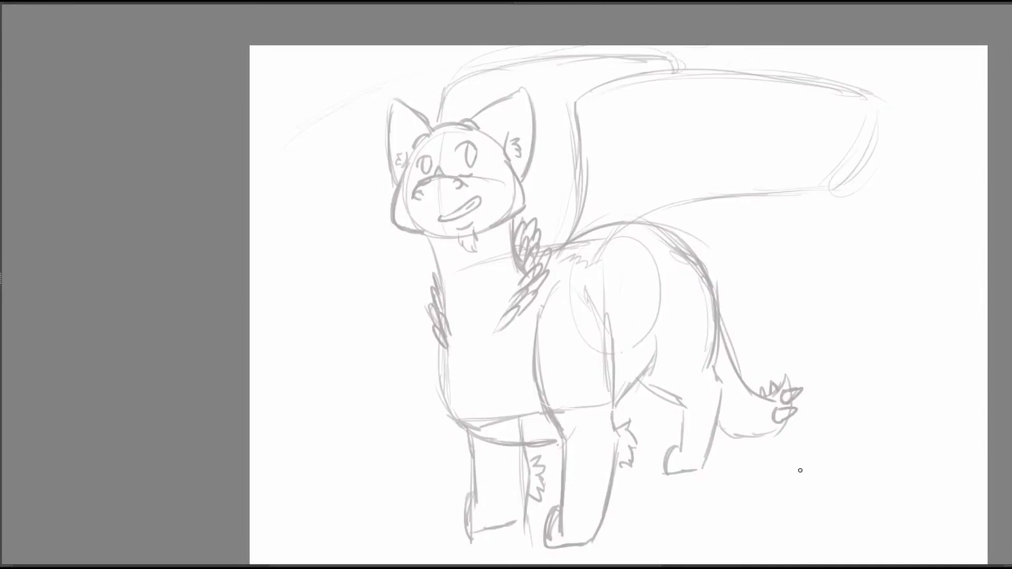
{"action": "left_click_drag", "start_coordinate": [800, 470], "coordinate": [849, 490]}
{"action": "left_click_drag", "start_coordinate": [668, 276], "coordinate": [764, 237]}
{"action": "left_click_drag", "start_coordinate": [777, 377], "coordinate": [812, 379]}
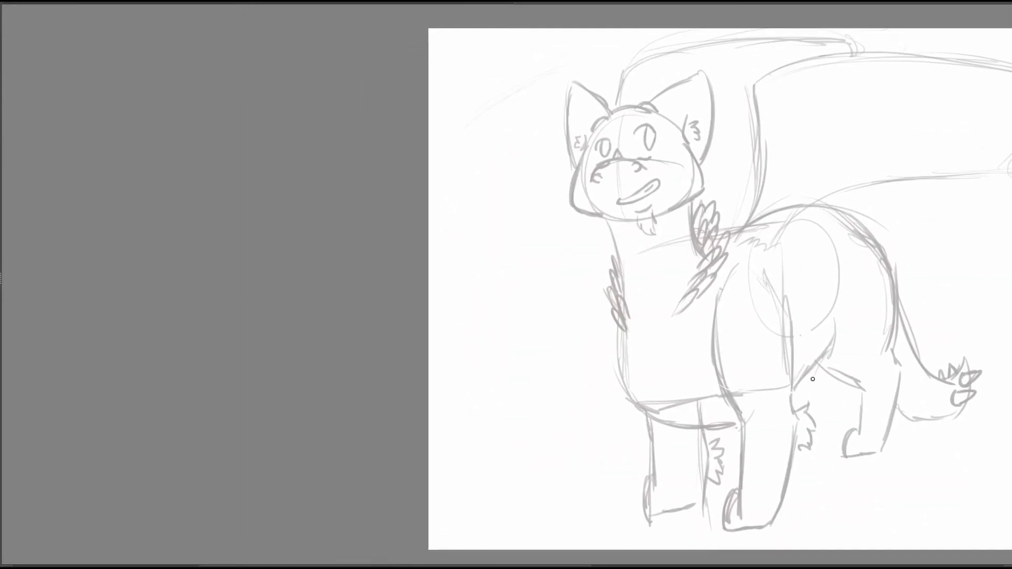
{"action": "mouse_move", "coordinate": [925, 247]}
{"action": "left_mouse_down"}
{"action": "mouse_move", "coordinate": [897, 239]}
{"action": "mouse_move", "coordinate": [830, 341]}
{"action": "left_mouse_up"}
Sketch the near wing in blue with a curved arm, short covert feathers and long layered flight feathers.
{"action": "left_click_drag", "start_coordinate": [648, 326], "coordinate": [663, 208]}
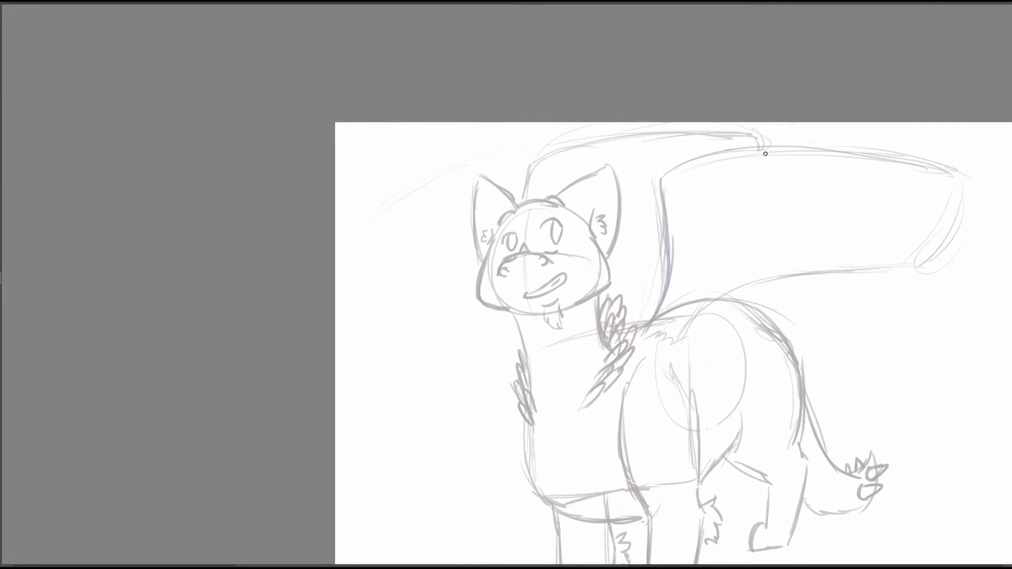
{"action": "left_click_drag", "start_coordinate": [669, 253], "coordinate": [683, 171]}
{"action": "left_click_drag", "start_coordinate": [667, 207], "coordinate": [799, 137]}
{"action": "left_click_drag", "start_coordinate": [735, 149], "coordinate": [669, 322]}
{"action": "mouse_move", "coordinate": [761, 134]}
{"action": "left_mouse_down"}
{"action": "mouse_move", "coordinate": [752, 233]}
{"action": "mouse_move", "coordinate": [682, 321]}
{"action": "left_mouse_up"}
{"action": "mouse_move", "coordinate": [847, 159]}
{"action": "left_mouse_down"}
{"action": "mouse_move", "coordinate": [903, 221]}
{"action": "mouse_move", "coordinate": [954, 188]}
{"action": "left_mouse_up"}
{"action": "key", "text": "ctrl+z"}
{"action": "mouse_move", "coordinate": [934, 154]}
{"action": "left_mouse_down"}
{"action": "mouse_move", "coordinate": [797, 188]}
{"action": "mouse_move", "coordinate": [926, 160]}
{"action": "left_mouse_up"}
{"action": "left_click_drag", "start_coordinate": [906, 170], "coordinate": [776, 213]}
{"action": "mouse_move", "coordinate": [756, 241]}
{"action": "left_mouse_down"}
{"action": "mouse_move", "coordinate": [879, 207]}
{"action": "mouse_move", "coordinate": [736, 275]}
{"action": "left_mouse_up"}
{"action": "left_click_drag", "start_coordinate": [738, 275], "coordinate": [616, 306]}
{"action": "left_click_drag", "start_coordinate": [764, 359], "coordinate": [858, 357]}
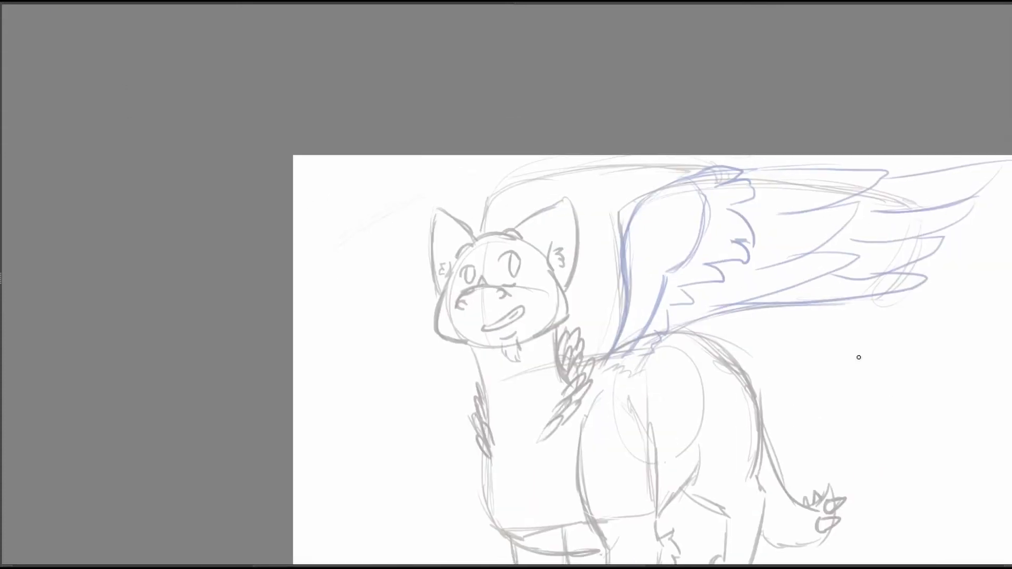
Sketch the far wing's arm and feathers in blue behind the head.
{"action": "mouse_move", "coordinate": [483, 230]}
{"action": "left_mouse_down"}
{"action": "mouse_move", "coordinate": [555, 204]}
{"action": "mouse_move", "coordinate": [546, 291]}
{"action": "left_mouse_up"}
{"action": "mouse_move", "coordinate": [565, 167]}
{"action": "left_mouse_down"}
{"action": "mouse_move", "coordinate": [645, 160]}
{"action": "mouse_move", "coordinate": [573, 208]}
{"action": "left_mouse_up"}
{"action": "mouse_move", "coordinate": [687, 164]}
{"action": "left_mouse_down"}
{"action": "mouse_move", "coordinate": [595, 228]}
{"action": "mouse_move", "coordinate": [770, 164]}
{"action": "left_mouse_up"}
{"action": "left_click_drag", "start_coordinate": [620, 258], "coordinate": [572, 316]}
{"action": "left_click_drag", "start_coordinate": [729, 267], "coordinate": [683, 144]}
Ink the eyes, snout, nostrils and open smiling mouth in black over the faded sketch.
{"action": "left_click_drag", "start_coordinate": [743, 336], "coordinate": [784, 343]}
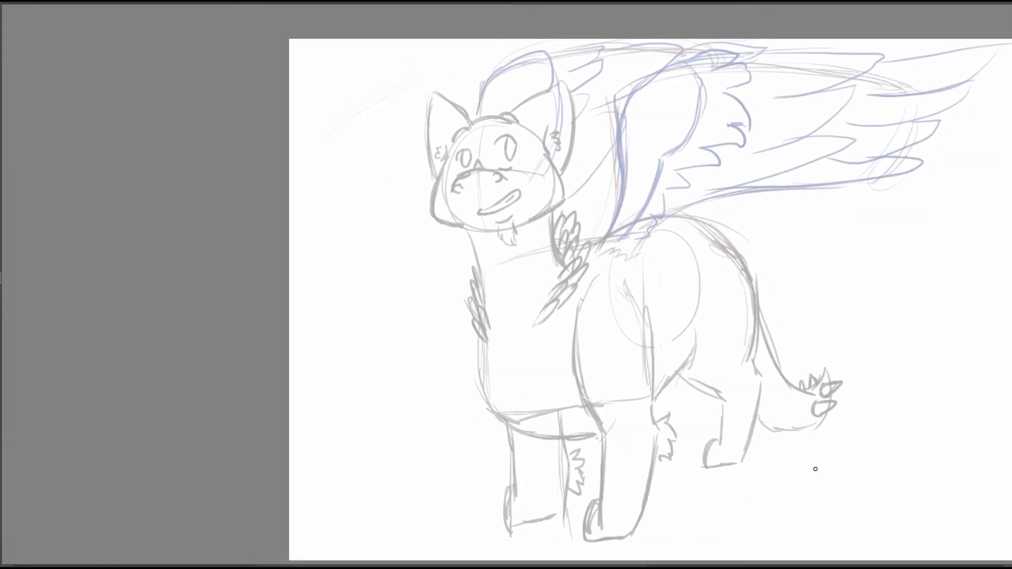
{"action": "left_click_drag", "start_coordinate": [786, 403], "coordinate": [811, 414]}
{"action": "left_click_drag", "start_coordinate": [822, 346], "coordinate": [844, 381]}
{"action": "right_click", "coordinate": [573, 226]}
{"action": "left_click_drag", "start_coordinate": [578, 367], "coordinate": [593, 368]}
{"action": "left_click_drag", "start_coordinate": [646, 194], "coordinate": [689, 233]}
{"action": "mouse_move", "coordinate": [550, 308]}
{"action": "left_mouse_down"}
{"action": "mouse_move", "coordinate": [661, 284]}
{"action": "mouse_move", "coordinate": [633, 286]}
{"action": "left_mouse_up"}
{"action": "left_click_drag", "start_coordinate": [571, 296], "coordinate": [567, 309]}
{"action": "left_click_drag", "start_coordinate": [690, 278], "coordinate": [628, 288]}
{"action": "mouse_move", "coordinate": [549, 352]}
{"action": "left_mouse_down"}
{"action": "mouse_move", "coordinate": [562, 349]}
{"action": "mouse_move", "coordinate": [543, 360]}
{"action": "left_mouse_up"}
{"action": "mouse_move", "coordinate": [625, 226]}
{"action": "left_mouse_down"}
{"action": "mouse_move", "coordinate": [673, 227]}
{"action": "mouse_move", "coordinate": [659, 224]}
{"action": "left_mouse_up"}
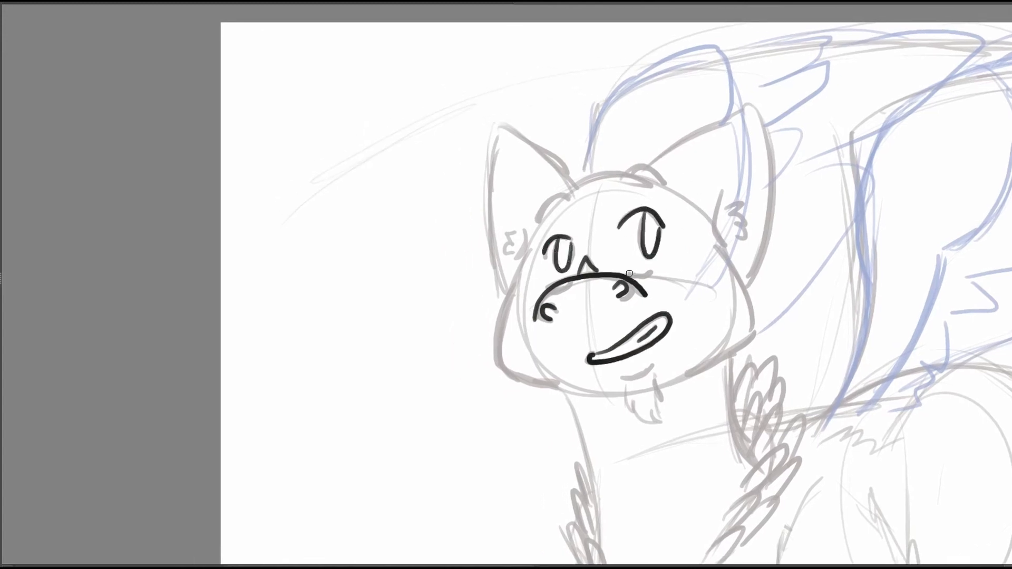
Ink both cheek and jaw lines, the chin line and the small goatee beneath the mouth.
{"action": "left_click_drag", "start_coordinate": [771, 208], "coordinate": [713, 115]}
{"action": "mouse_move", "coordinate": [563, 287]}
{"action": "left_mouse_down"}
{"action": "mouse_move", "coordinate": [595, 275]}
{"action": "mouse_move", "coordinate": [492, 217]}
{"action": "left_mouse_up"}
{"action": "left_click_drag", "start_coordinate": [457, 256], "coordinate": [491, 293]}
{"action": "left_click_drag", "start_coordinate": [604, 128], "coordinate": [675, 218]}
{"action": "mouse_move", "coordinate": [423, 229]}
{"action": "left_mouse_down"}
{"action": "mouse_move", "coordinate": [401, 293]}
{"action": "mouse_move", "coordinate": [472, 349]}
{"action": "left_mouse_up"}
{"action": "mouse_move", "coordinate": [619, 208]}
{"action": "left_mouse_down"}
{"action": "mouse_move", "coordinate": [631, 226]}
{"action": "mouse_move", "coordinate": [597, 340]}
{"action": "mouse_move", "coordinate": [625, 322]}
{"action": "mouse_move", "coordinate": [601, 336]}
{"action": "left_mouse_up"}
{"action": "key", "text": "ctrl+z"}
{"action": "left_click_drag", "start_coordinate": [705, 237], "coordinate": [705, 395]}
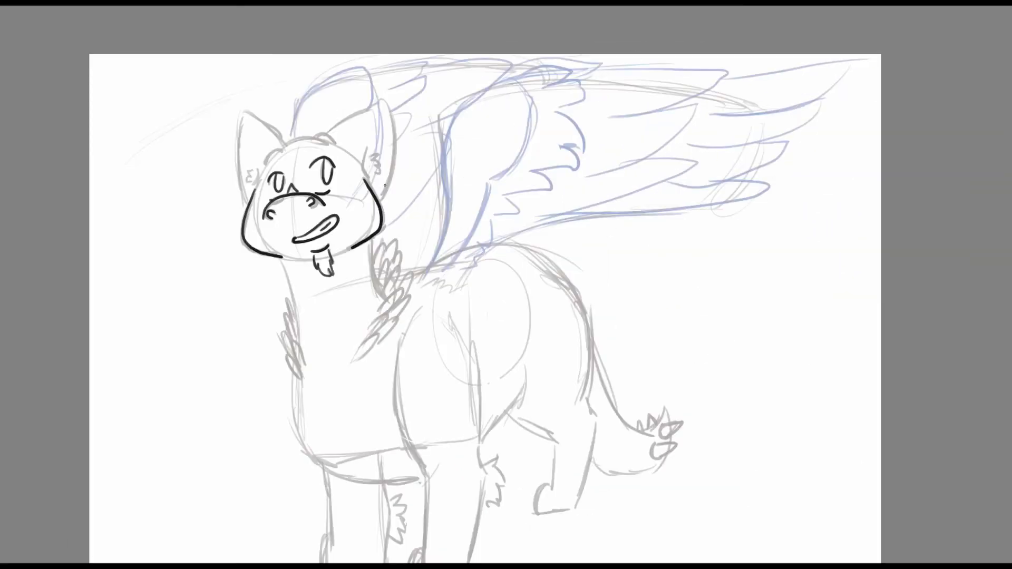
{"action": "left_click_drag", "start_coordinate": [380, 200], "coordinate": [387, 102]}
{"action": "key", "text": "ctrl+z"}
{"action": "left_click_drag", "start_coordinate": [380, 201], "coordinate": [386, 113]}
{"action": "key", "text": "ctrl+z"}
Ink the top of the head with its two brow bumps and the outline of the near ear.
{"action": "left_click_drag", "start_coordinate": [362, 48], "coordinate": [386, 89]}
{"action": "right_click", "coordinate": [332, 197]}
{"action": "left_click_drag", "start_coordinate": [338, 337], "coordinate": [349, 337]}
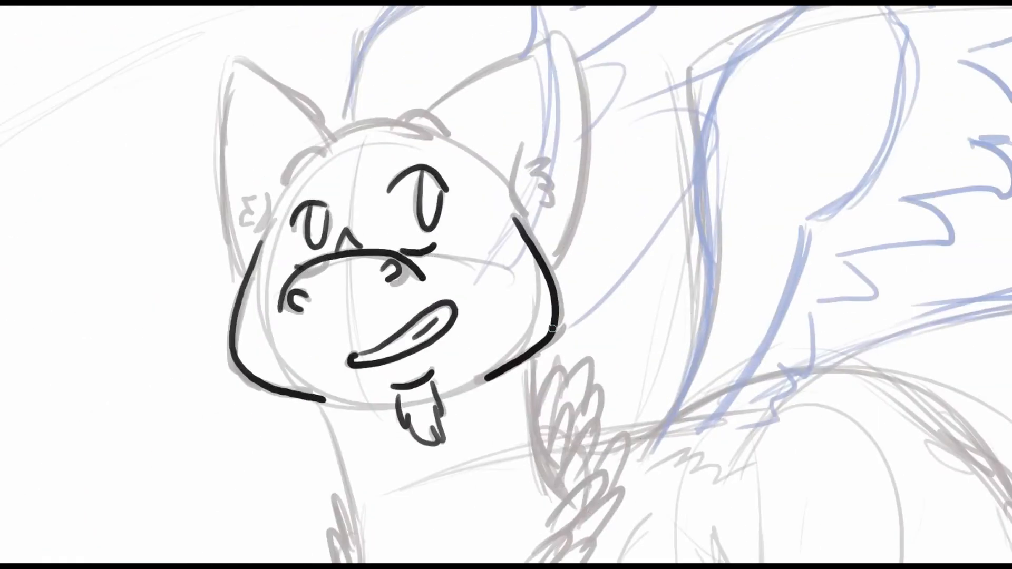
{"action": "mouse_move", "coordinate": [322, 146]}
{"action": "left_mouse_down"}
{"action": "mouse_move", "coordinate": [375, 126]}
{"action": "mouse_move", "coordinate": [429, 139]}
{"action": "left_mouse_up"}
{"action": "left_click_drag", "start_coordinate": [285, 184], "coordinate": [327, 164]}
{"action": "left_click_drag", "start_coordinate": [395, 125], "coordinate": [446, 137]}
{"action": "left_click_drag", "start_coordinate": [445, 138], "coordinate": [386, 186]}
{"action": "mouse_move", "coordinate": [347, 175]}
{"action": "left_mouse_down"}
{"action": "mouse_move", "coordinate": [496, 80]}
{"action": "mouse_move", "coordinate": [521, 240]}
{"action": "mouse_move", "coordinate": [488, 308]}
{"action": "mouse_move", "coordinate": [519, 290]}
{"action": "mouse_move", "coordinate": [530, 178]}
{"action": "left_mouse_up"}
{"action": "left_click_drag", "start_coordinate": [502, 304], "coordinate": [530, 169]}
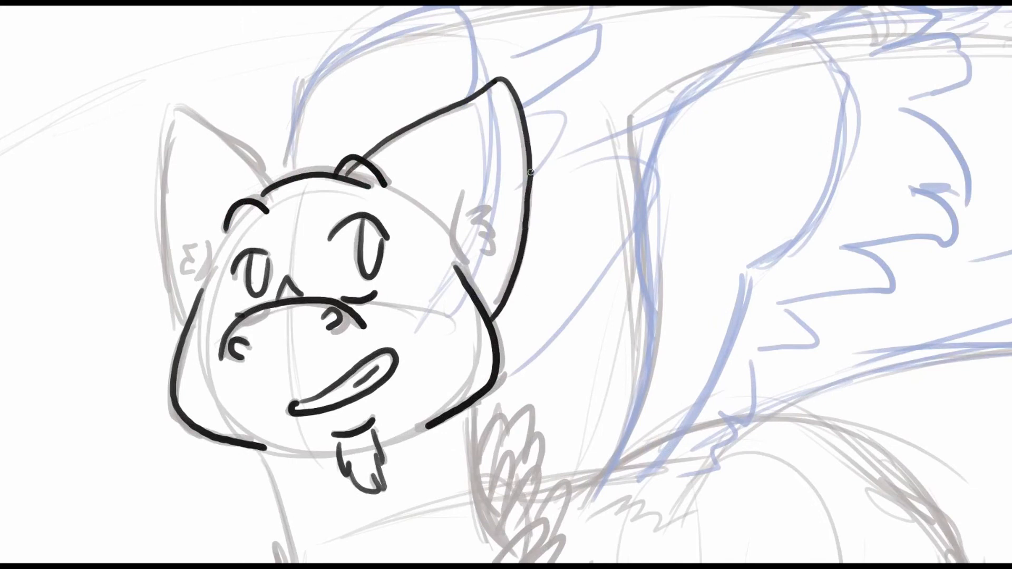
Ink the far ear's outline and the inner folds and fur tufts of both ears.
{"action": "left_click_drag", "start_coordinate": [176, 106], "coordinate": [274, 184]}
{"action": "left_click_drag", "start_coordinate": [175, 107], "coordinate": [185, 322]}
{"action": "left_click_drag", "start_coordinate": [461, 190], "coordinate": [466, 258]}
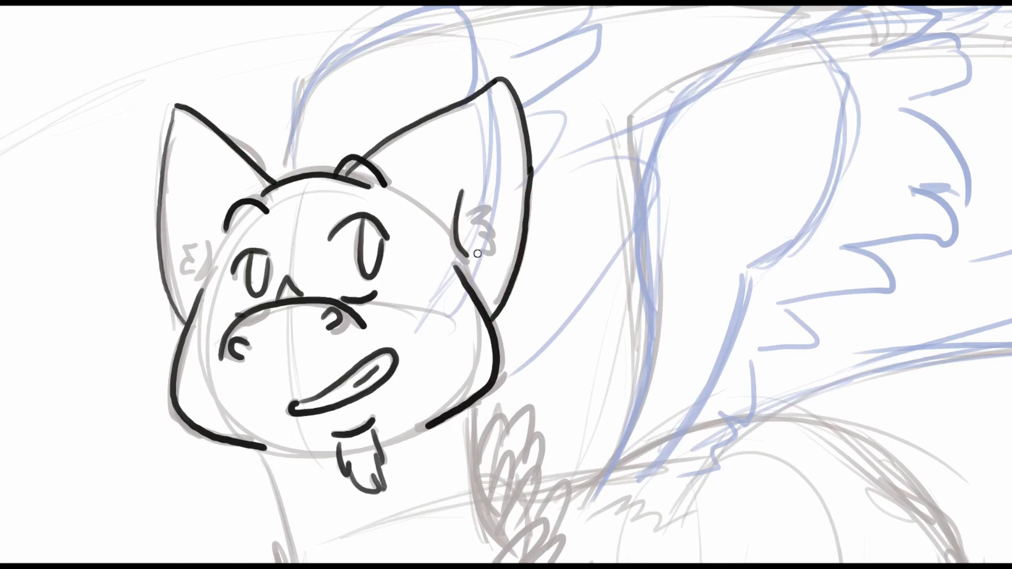
{"action": "left_click_drag", "start_coordinate": [469, 211], "coordinate": [493, 257]}
{"action": "mouse_move", "coordinate": [210, 238]}
{"action": "left_mouse_down"}
{"action": "mouse_move", "coordinate": [198, 280]}
{"action": "mouse_move", "coordinate": [185, 287]}
{"action": "left_mouse_up"}
Ink the front of the neck and the chest curve down to the underside between the forelegs.
{"action": "left_click_drag", "start_coordinate": [541, 169], "coordinate": [558, 51]}
{"action": "right_click", "coordinate": [605, 268]}
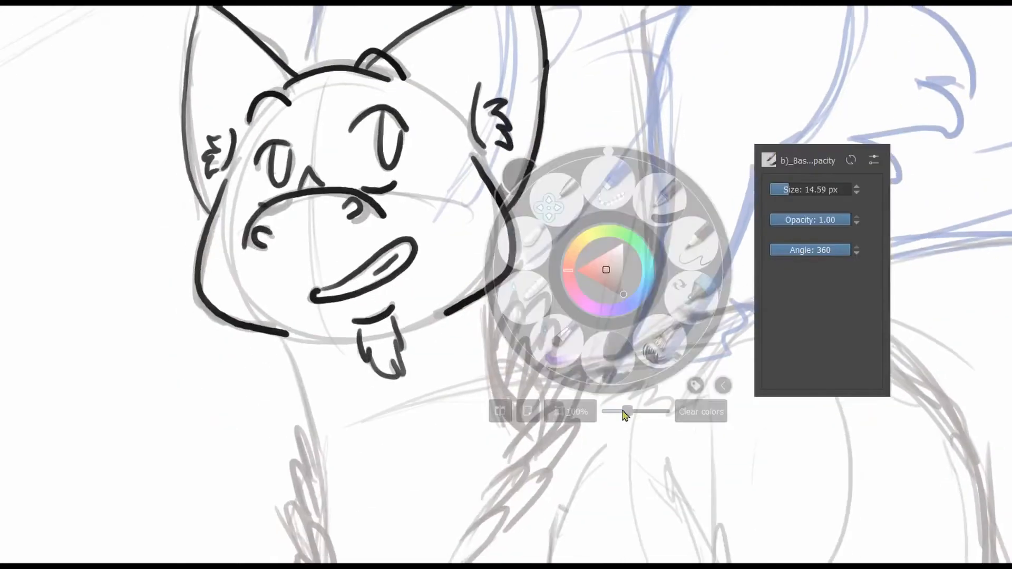
{"action": "left_click_drag", "start_coordinate": [627, 413], "coordinate": [614, 413]}
{"action": "left_click_drag", "start_coordinate": [591, 532], "coordinate": [615, 368]}
{"action": "left_click_drag", "start_coordinate": [392, 160], "coordinate": [415, 280]}
{"action": "mouse_move", "coordinate": [412, 344]}
{"action": "left_mouse_down"}
{"action": "mouse_move", "coordinate": [362, 200]}
{"action": "mouse_move", "coordinate": [501, 340]}
{"action": "left_mouse_up"}
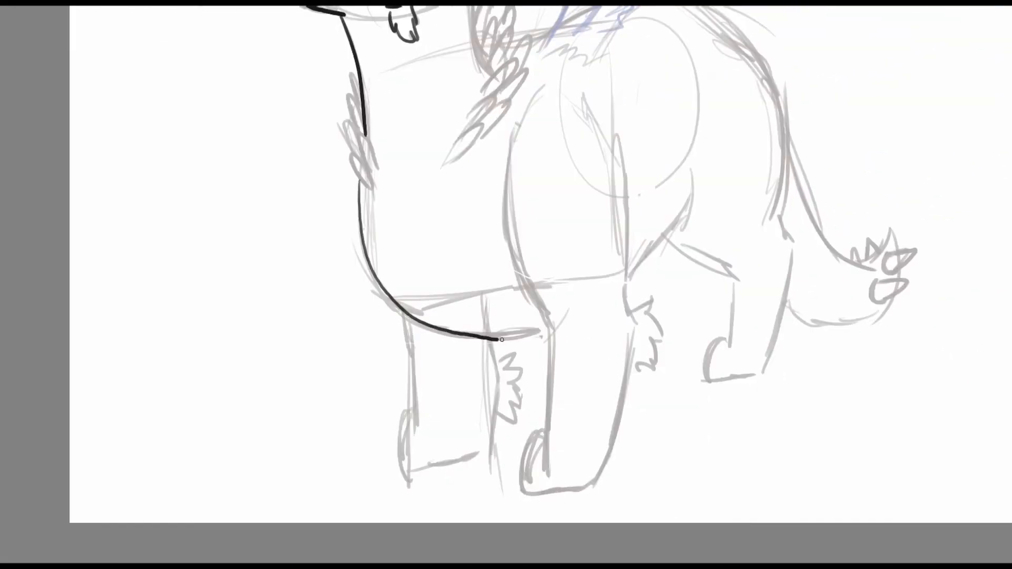
Ink the near foreleg from the shoulder down to the paw and start its toe lines.
{"action": "left_click_drag", "start_coordinate": [515, 133], "coordinate": [551, 334]}
{"action": "left_click_drag", "start_coordinate": [611, 298], "coordinate": [626, 233]}
{"action": "left_click_drag", "start_coordinate": [566, 269], "coordinate": [566, 348]}
{"action": "mouse_move", "coordinate": [541, 394]}
{"action": "left_mouse_down"}
{"action": "mouse_move", "coordinate": [607, 419]}
{"action": "mouse_move", "coordinate": [652, 260]}
{"action": "left_mouse_up"}
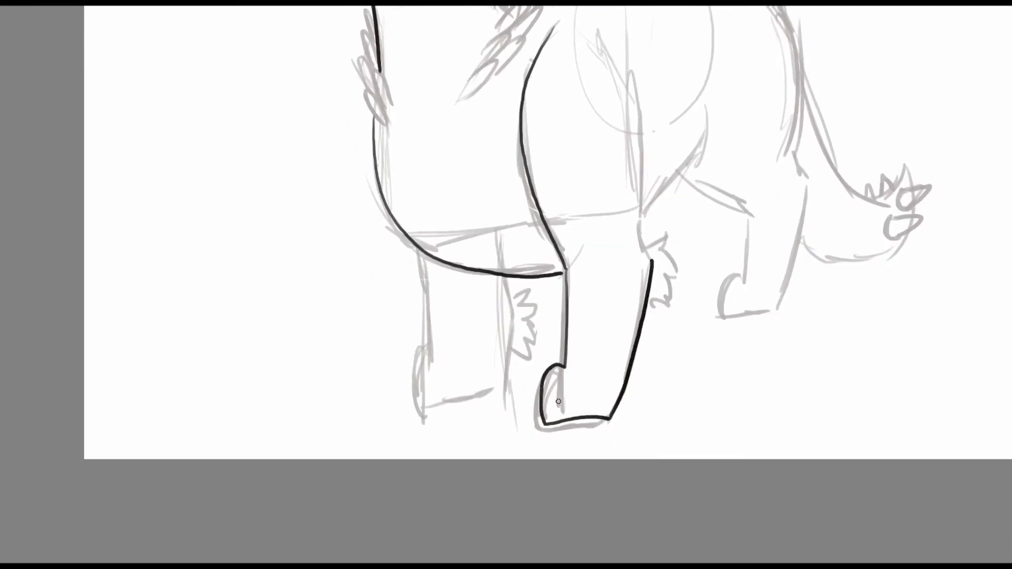
{"action": "left_click_drag", "start_coordinate": [579, 399], "coordinate": [582, 415]}
Ink the near foreleg's elbow tuft, the far foreleg with its paw and tuft, and the belly line.
{"action": "mouse_move", "coordinate": [557, 315]}
{"action": "left_mouse_down"}
{"action": "mouse_move", "coordinate": [574, 300]}
{"action": "mouse_move", "coordinate": [560, 368]}
{"action": "left_mouse_up"}
{"action": "left_click_drag", "start_coordinate": [593, 255], "coordinate": [609, 312]}
{"action": "left_click_drag", "start_coordinate": [540, 172], "coordinate": [573, 371]}
{"action": "mouse_move", "coordinate": [356, 377]}
{"action": "left_mouse_down"}
{"action": "mouse_move", "coordinate": [488, 318]}
{"action": "mouse_move", "coordinate": [477, 469]}
{"action": "mouse_move", "coordinate": [566, 345]}
{"action": "mouse_move", "coordinate": [580, 377]}
{"action": "left_mouse_up"}
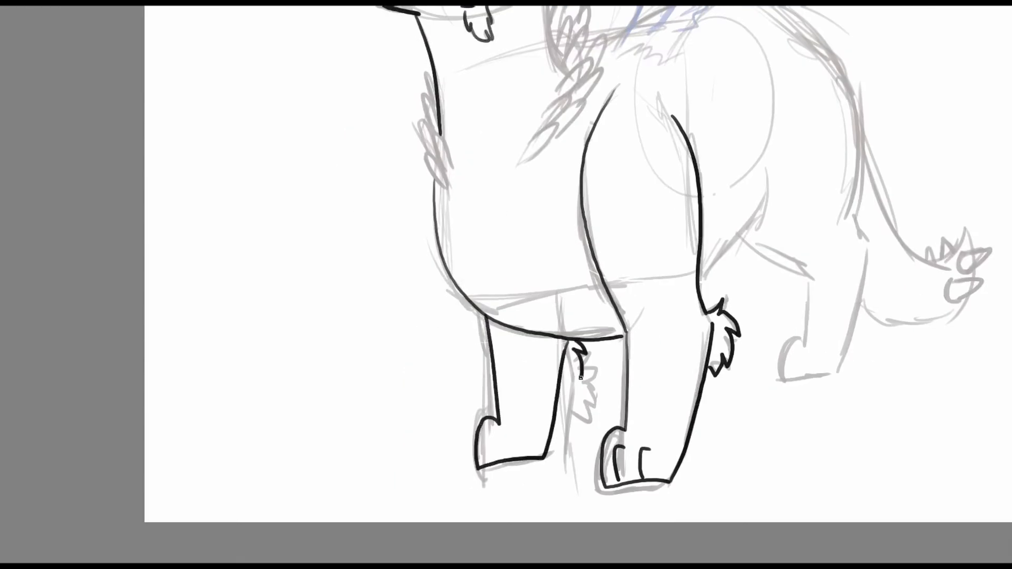
{"action": "left_click_drag", "start_coordinate": [519, 434], "coordinate": [511, 458]}
{"action": "mouse_move", "coordinate": [774, 260]}
{"action": "left_mouse_down"}
{"action": "mouse_move", "coordinate": [689, 406]}
{"action": "mouse_move", "coordinate": [633, 361]}
{"action": "left_mouse_up"}
Ink the curved arm of the near wing from the shoulder up, and undo the first feather stroke.
{"action": "left_click_drag", "start_coordinate": [620, 293], "coordinate": [559, 372]}
{"action": "mouse_move", "coordinate": [777, 56]}
{"action": "left_mouse_down"}
{"action": "mouse_move", "coordinate": [716, 226]}
{"action": "mouse_move", "coordinate": [717, 255]}
{"action": "left_mouse_up"}
{"action": "right_click", "coordinate": [717, 254]}
{"action": "left_click_drag", "start_coordinate": [728, 395], "coordinate": [724, 397]}
{"action": "left_click_drag", "start_coordinate": [652, 263], "coordinate": [615, 281]}
{"action": "mouse_move", "coordinate": [407, 349]}
{"action": "left_mouse_down"}
{"action": "mouse_move", "coordinate": [481, 152]}
{"action": "mouse_move", "coordinate": [477, 253]}
{"action": "mouse_move", "coordinate": [428, 346]}
{"action": "left_mouse_up"}
{"action": "left_click_drag", "start_coordinate": [578, 189], "coordinate": [575, 206]}
{"action": "left_click_drag", "start_coordinate": [490, 167], "coordinate": [536, 173]}
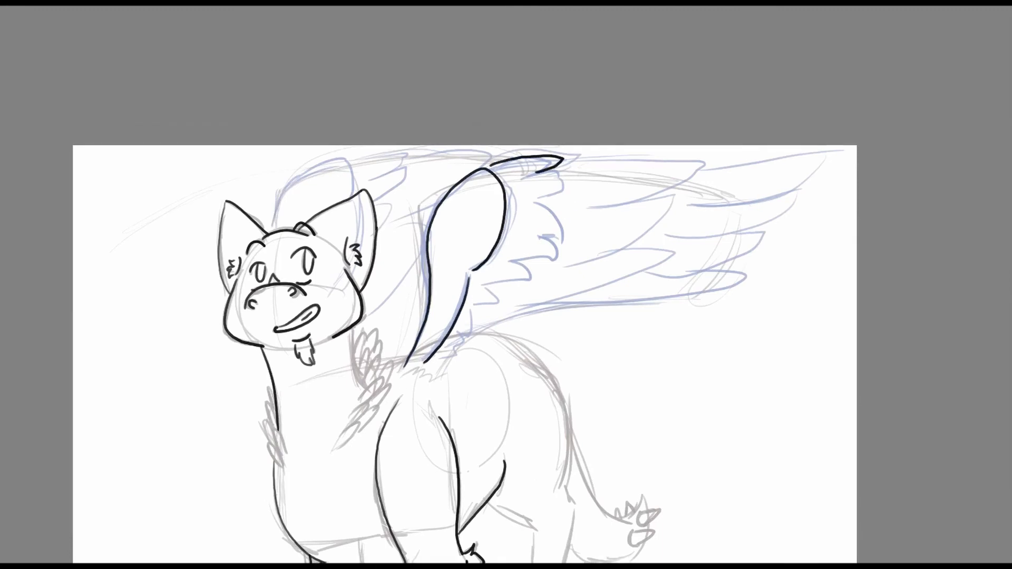
{"action": "key", "text": "ctrl+z"}
Ink the row of short covert feathers along the near wing's arm with the canvas rotated.
{"action": "right_click", "coordinate": [625, 242]}
{"action": "left_click_drag", "start_coordinate": [626, 130], "coordinate": [565, 148]}
{"action": "mouse_move", "coordinate": [426, 219]}
{"action": "left_mouse_down"}
{"action": "mouse_move", "coordinate": [438, 204]}
{"action": "mouse_move", "coordinate": [464, 210]}
{"action": "left_mouse_up"}
{"action": "left_click_drag", "start_coordinate": [475, 193], "coordinate": [512, 257]}
{"action": "left_click_drag", "start_coordinate": [509, 258], "coordinate": [504, 285]}
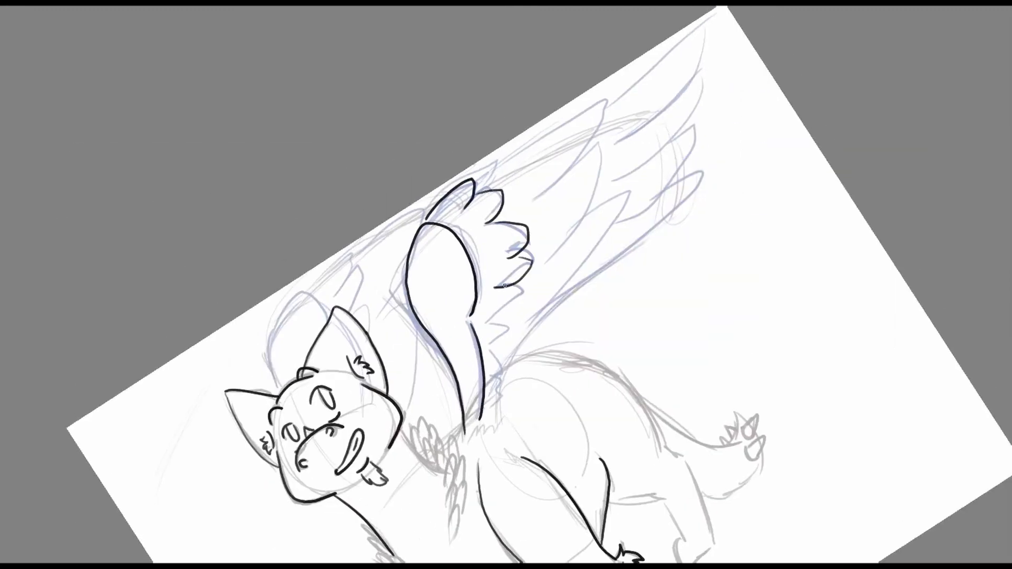
{"action": "left_click_drag", "start_coordinate": [494, 356], "coordinate": [492, 385]}
{"action": "left_click_drag", "start_coordinate": [494, 391], "coordinate": [496, 406]}
Ink the near wing's long overlapping flight feathers out to the tips, redoing the uneven strokes.
{"action": "left_click_drag", "start_coordinate": [552, 362], "coordinate": [449, 420]}
{"action": "left_click_drag", "start_coordinate": [378, 234], "coordinate": [439, 260]}
{"action": "left_click_drag", "start_coordinate": [483, 211], "coordinate": [453, 304]}
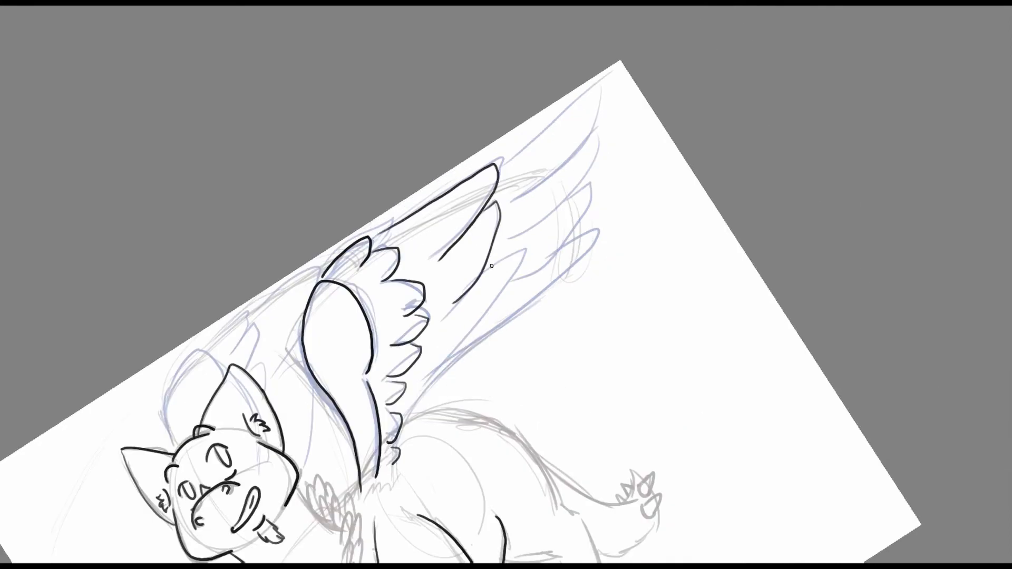
{"action": "key", "text": "ctrl+z"}
{"action": "left_click_drag", "start_coordinate": [485, 269], "coordinate": [403, 437]}
{"action": "mouse_move", "coordinate": [503, 166]}
{"action": "left_mouse_down"}
{"action": "mouse_move", "coordinate": [587, 132]}
{"action": "mouse_move", "coordinate": [512, 202]}
{"action": "left_mouse_up"}
{"action": "key", "text": "ctrl+z"}
{"action": "mouse_move", "coordinate": [590, 135]}
{"action": "left_mouse_down"}
{"action": "mouse_move", "coordinate": [571, 219]}
{"action": "mouse_move", "coordinate": [597, 133]}
{"action": "mouse_move", "coordinate": [516, 238]}
{"action": "left_mouse_up"}
{"action": "key", "text": "ctrl+z"}
{"action": "left_click_drag", "start_coordinate": [590, 183], "coordinate": [512, 288]}
{"action": "mouse_move", "coordinate": [580, 235]}
{"action": "left_mouse_down"}
{"action": "mouse_move", "coordinate": [468, 350]}
{"action": "mouse_move", "coordinate": [409, 171]}
{"action": "left_mouse_up"}
Ink the far wing's arm, short feathers and lower edge behind the head.
{"action": "left_click_drag", "start_coordinate": [150, 264], "coordinate": [201, 203]}
{"action": "left_click_drag", "start_coordinate": [182, 170], "coordinate": [219, 137]}
{"action": "mouse_move", "coordinate": [209, 183]}
{"action": "left_mouse_down"}
{"action": "mouse_move", "coordinate": [238, 149]}
{"action": "mouse_move", "coordinate": [248, 218]}
{"action": "left_mouse_up"}
{"action": "left_click_drag", "start_coordinate": [224, 140], "coordinate": [293, 93]}
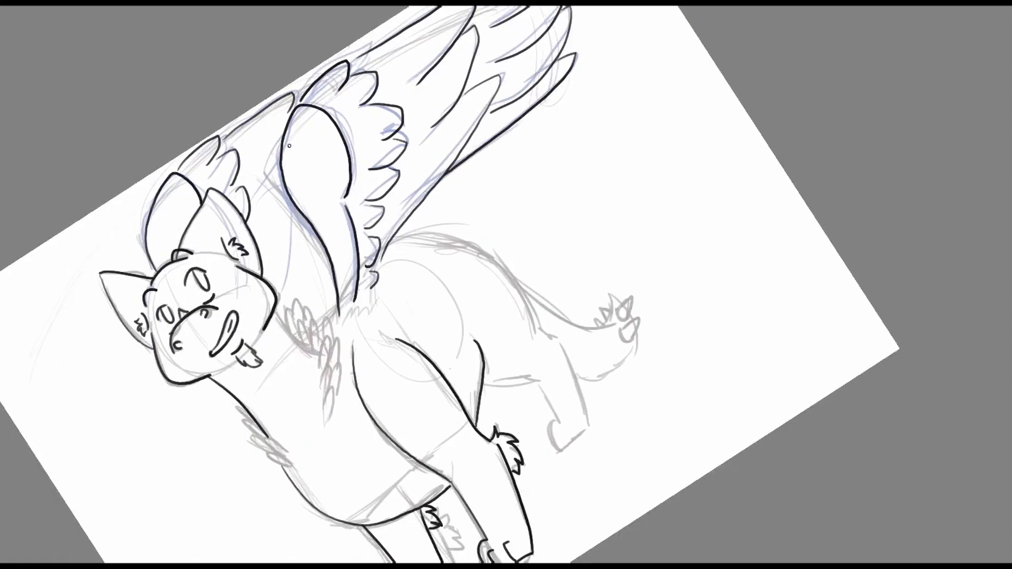
{"action": "left_click_drag", "start_coordinate": [300, 291], "coordinate": [272, 241]}
Reset the canvas rotation and ink the fluff at the wing base, the curved back and the hind leg.
{"action": "right_click", "coordinate": [524, 147]}
{"action": "left_click", "coordinate": [523, 24]}
{"action": "left_click_drag", "start_coordinate": [469, 174], "coordinate": [524, 211]}
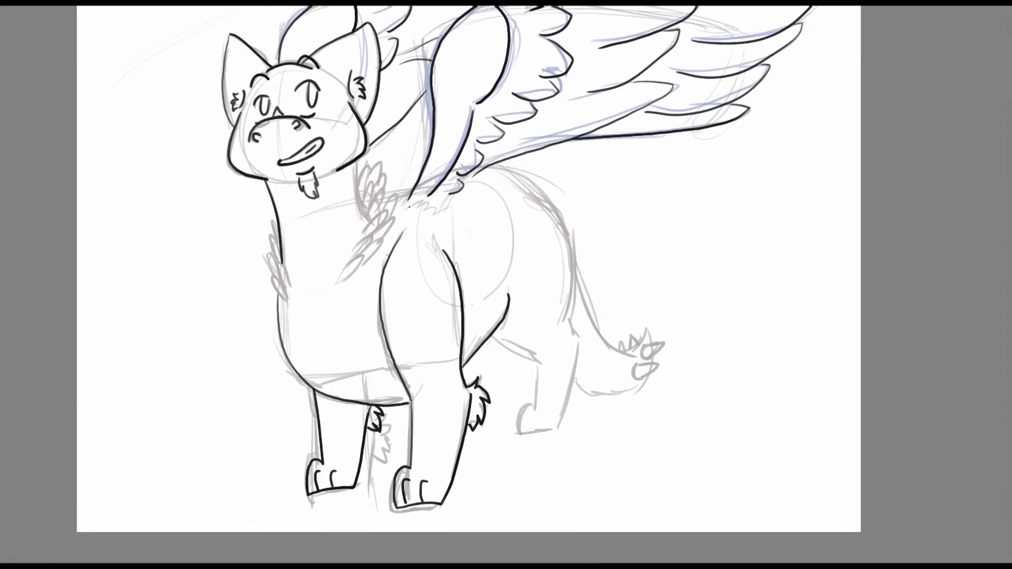
{"action": "left_click_drag", "start_coordinate": [411, 209], "coordinate": [447, 217]}
{"action": "left_click_drag", "start_coordinate": [626, 188], "coordinate": [567, 156]}
{"action": "left_click_drag", "start_coordinate": [573, 198], "coordinate": [633, 238]}
{"action": "mouse_move", "coordinate": [491, 174]}
{"action": "left_mouse_down"}
{"action": "mouse_move", "coordinate": [568, 279]}
{"action": "mouse_move", "coordinate": [501, 176]}
{"action": "mouse_move", "coordinate": [568, 335]}
{"action": "left_mouse_up"}
{"action": "key", "text": "ctrl+z"}
{"action": "mouse_move", "coordinate": [539, 369]}
{"action": "left_mouse_down"}
{"action": "mouse_move", "coordinate": [561, 440]}
{"action": "mouse_move", "coordinate": [573, 333]}
{"action": "left_mouse_up"}
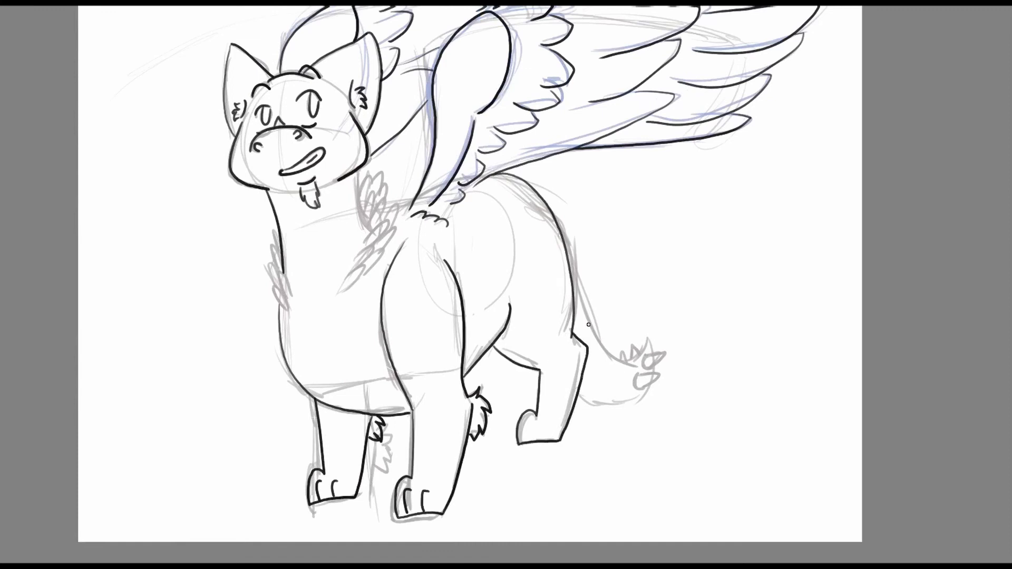
Ink the hind paw's toes and the curved tail with its spiky tip.
{"action": "left_click_drag", "start_coordinate": [566, 246], "coordinate": [625, 362]}
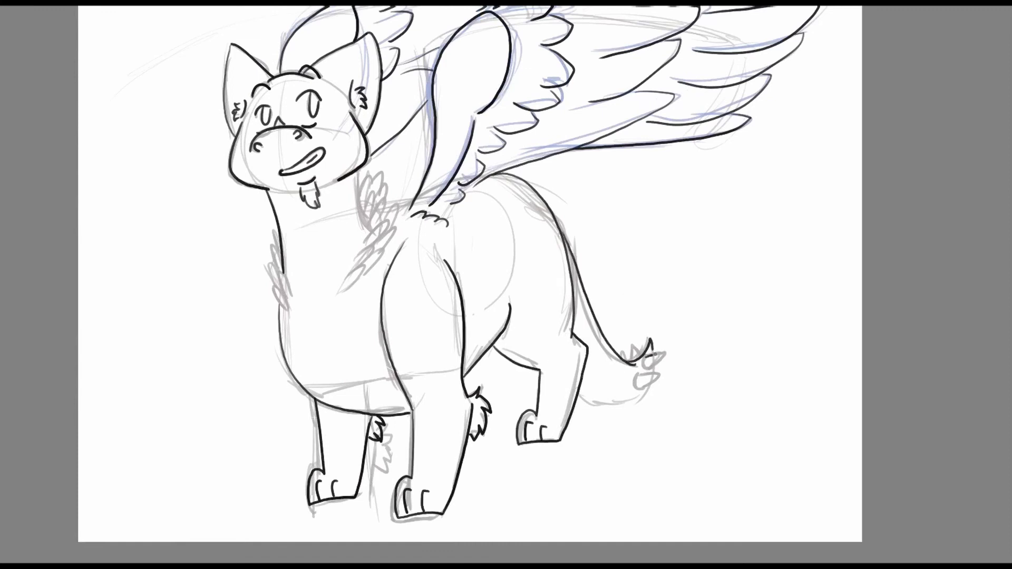
{"action": "left_click_drag", "start_coordinate": [578, 395], "coordinate": [651, 381]}
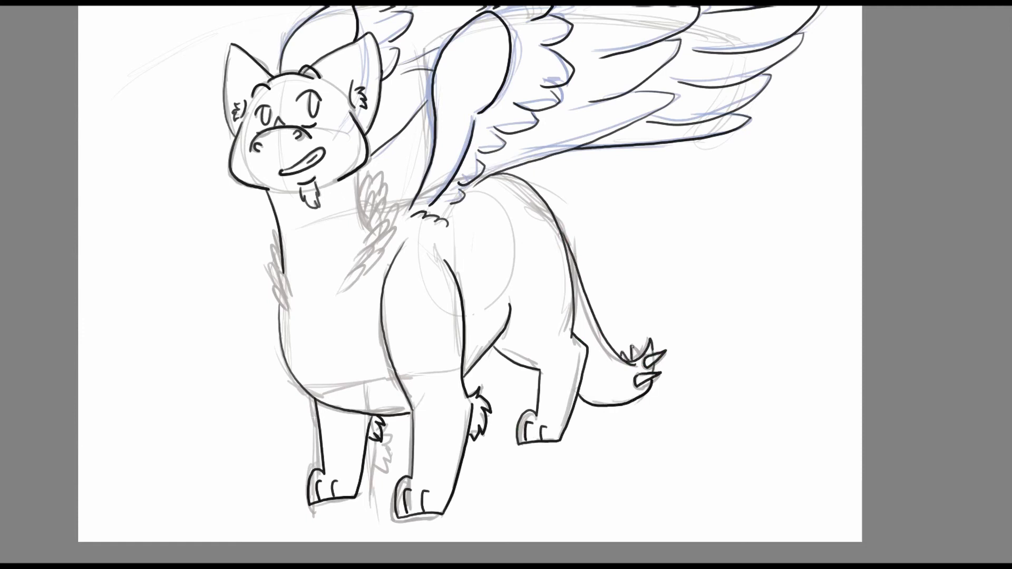
Ink the overlapping feather tufts running down the near side of the neck to the shoulder.
{"action": "left_click_drag", "start_coordinate": [334, 265], "coordinate": [438, 307]}
{"action": "scroll", "coordinate": [437, 308], "scroll_direction": "up", "scroll_amount": 2}
{"action": "left_click_drag", "start_coordinate": [511, 360], "coordinate": [512, 384]}
{"action": "mouse_move", "coordinate": [542, 336]}
{"action": "left_mouse_down"}
{"action": "mouse_move", "coordinate": [563, 318]}
{"action": "mouse_move", "coordinate": [558, 350]}
{"action": "left_mouse_up"}
{"action": "left_click_drag", "start_coordinate": [528, 320], "coordinate": [542, 332]}
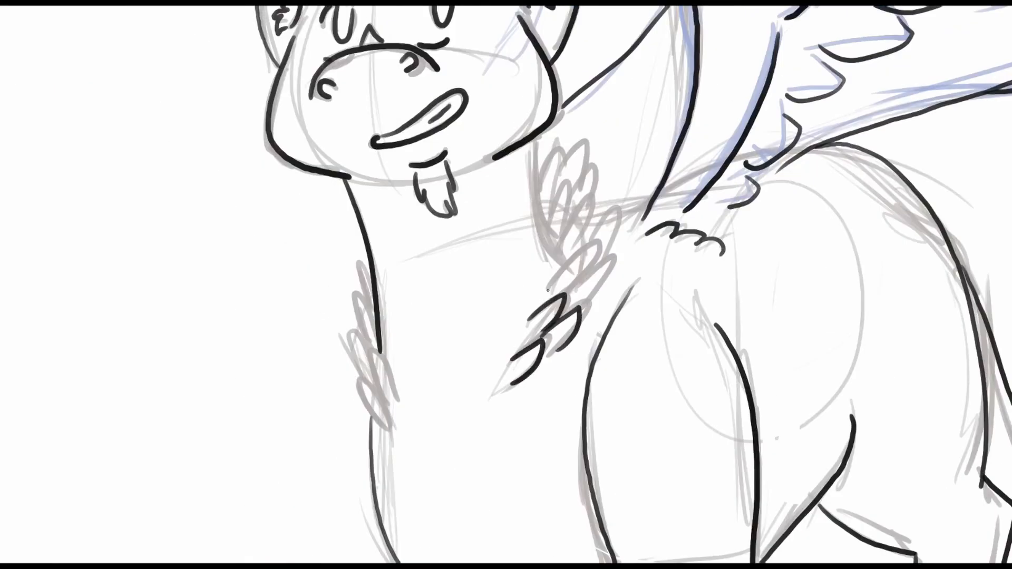
{"action": "left_click_drag", "start_coordinate": [548, 289], "coordinate": [571, 287]}
{"action": "left_click_drag", "start_coordinate": [589, 272], "coordinate": [585, 304]}
{"action": "left_click_drag", "start_coordinate": [554, 250], "coordinate": [566, 258]}
{"action": "mouse_move", "coordinate": [537, 136]}
{"action": "left_mouse_down"}
{"action": "mouse_move", "coordinate": [553, 247]}
{"action": "mouse_move", "coordinate": [569, 214]}
{"action": "left_mouse_up"}
{"action": "left_click_drag", "start_coordinate": [586, 239], "coordinate": [608, 257]}
{"action": "left_click_drag", "start_coordinate": [564, 176], "coordinate": [576, 191]}
Ink the narrow feather tufts along the front edge of the neck and hide the rough sketch.
{"action": "left_click_drag", "start_coordinate": [636, 152], "coordinate": [720, 118]}
{"action": "left_click_drag", "start_coordinate": [470, 372], "coordinate": [470, 391]}
{"action": "mouse_move", "coordinate": [451, 313]}
{"action": "left_mouse_down"}
{"action": "mouse_move", "coordinate": [484, 363]}
{"action": "mouse_move", "coordinate": [454, 316]}
{"action": "left_mouse_up"}
{"action": "left_click_drag", "start_coordinate": [448, 303], "coordinate": [458, 295]}
{"action": "left_click_drag", "start_coordinate": [444, 253], "coordinate": [456, 248]}
{"action": "mouse_move", "coordinate": [682, 181]}
{"action": "left_mouse_down"}
{"action": "mouse_move", "coordinate": [444, 255]}
{"action": "mouse_move", "coordinate": [491, 246]}
{"action": "left_mouse_up"}
{"action": "right_click", "coordinate": [622, 156]}
{"action": "scroll", "coordinate": [471, 236], "scroll_direction": "down", "scroll_amount": 3}
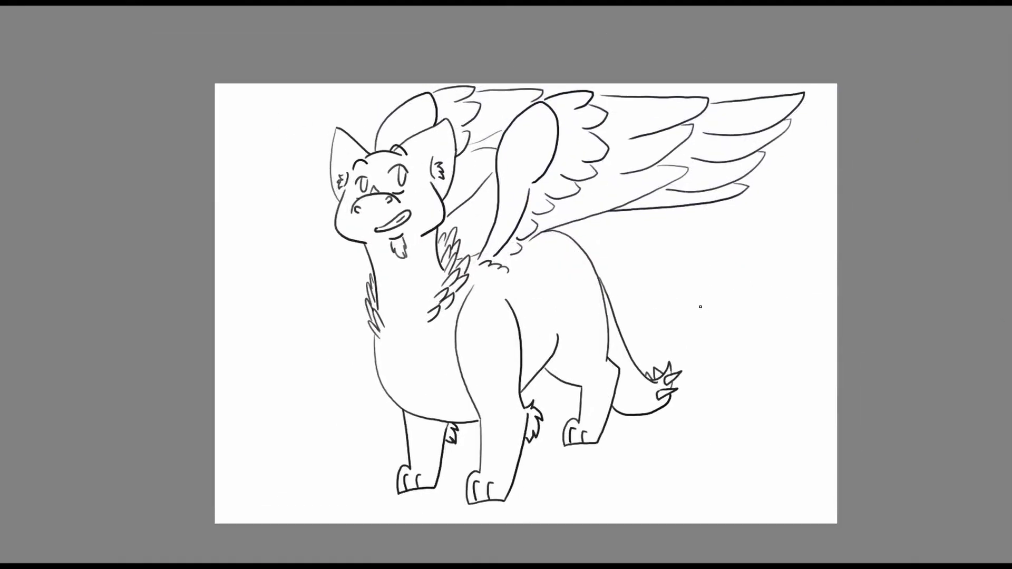
Add the missing line at the far wing's base and select the character's silhouette by inverting a selection of the background.
{"action": "left_click_drag", "start_coordinate": [700, 306], "coordinate": [798, 304]}
{"action": "left_click_drag", "start_coordinate": [587, 194], "coordinate": [595, 190]}
{"action": "left_click_drag", "start_coordinate": [875, 153], "coordinate": [824, 156]}
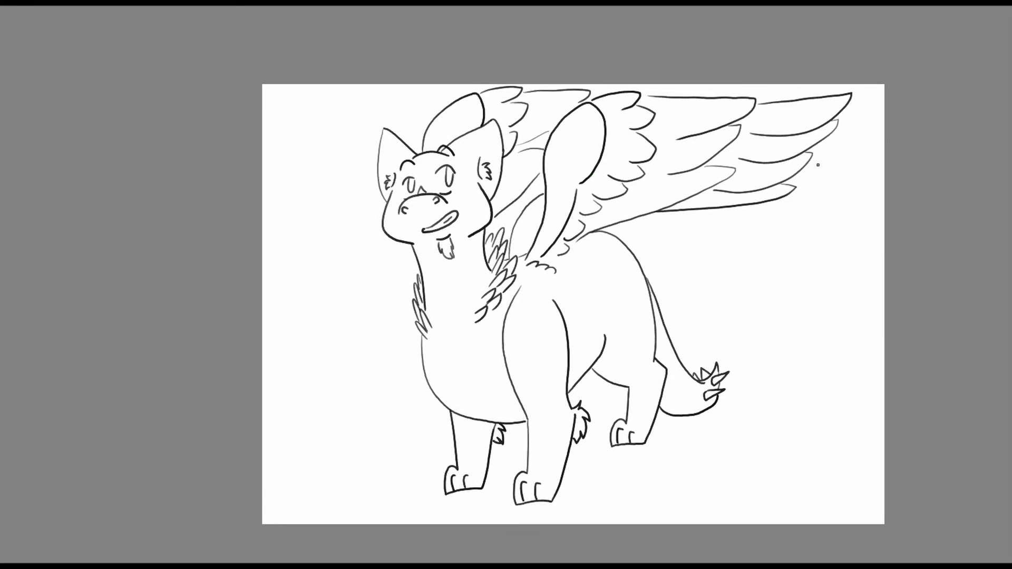
{"action": "left_click", "coordinate": [1011, 316]}
{"action": "left_click", "coordinate": [1011, 316]}
{"action": "left_click", "coordinate": [1011, 298]}
{"action": "left_click", "coordinate": [1011, 298]}
{"action": "left_click", "coordinate": [833, 337]}
{"action": "key", "text": "ctrl+shift+i"}
Paint the body, legs and tail inside the selection with a flat light brown base.
{"action": "scroll", "coordinate": [493, 396], "scroll_direction": "up", "scroll_amount": 1}
{"action": "mouse_move", "coordinate": [368, 112]}
{"action": "left_mouse_down"}
{"action": "mouse_move", "coordinate": [418, 95]}
{"action": "mouse_move", "coordinate": [499, 259]}
{"action": "left_mouse_up"}
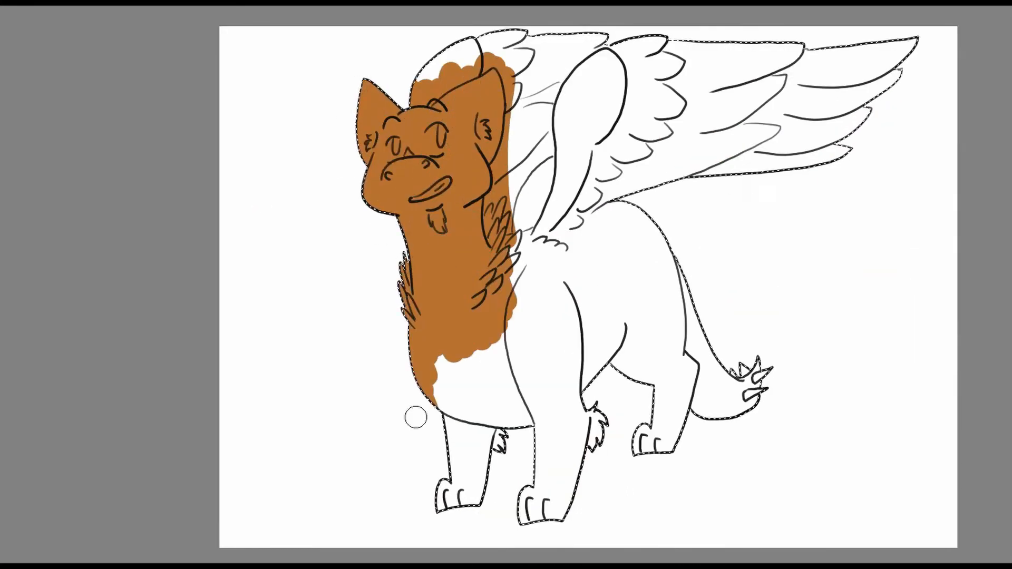
{"action": "left_click_drag", "start_coordinate": [415, 417], "coordinate": [410, 427]}
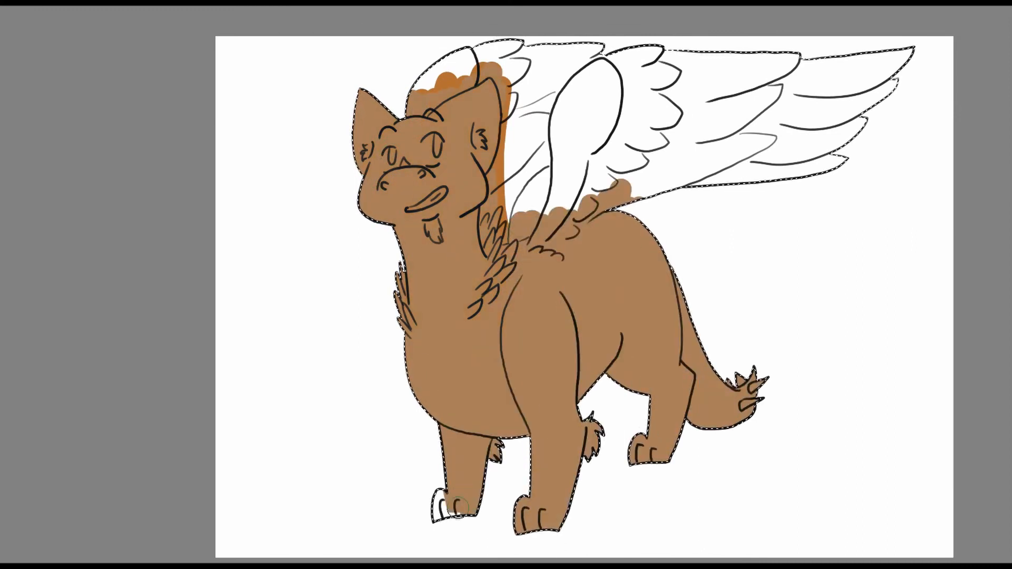
{"action": "left_click_drag", "start_coordinate": [512, 68], "coordinate": [453, 63]}
{"action": "left_click_drag", "start_coordinate": [722, 195], "coordinate": [727, 197]}
Paint the head, ears and neck down to the chest light green over the brown base.
{"action": "left_click", "coordinate": [1011, 105]}
{"action": "left_click", "coordinate": [1011, 100]}
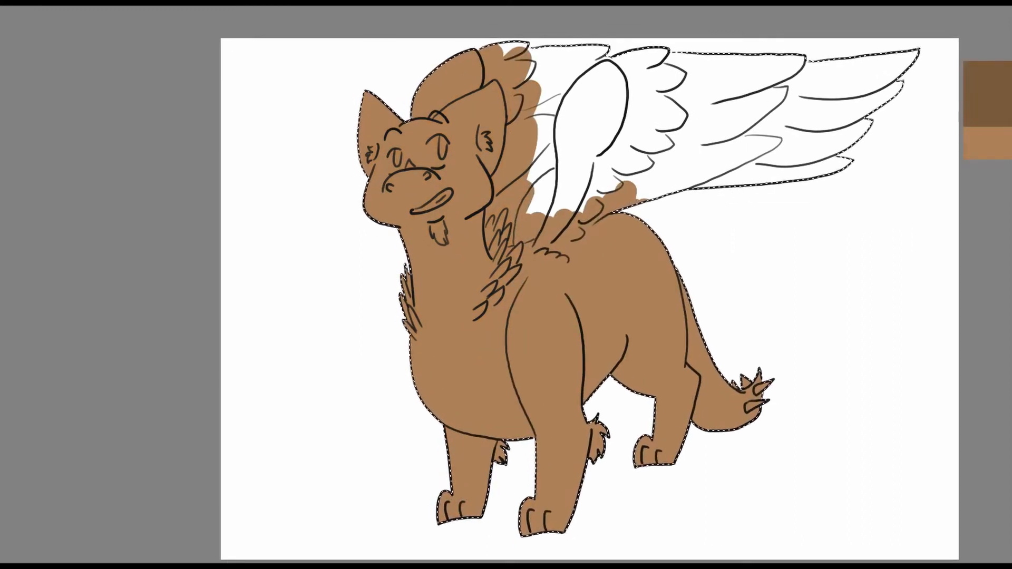
{"action": "left_click", "coordinate": [1011, 95]}
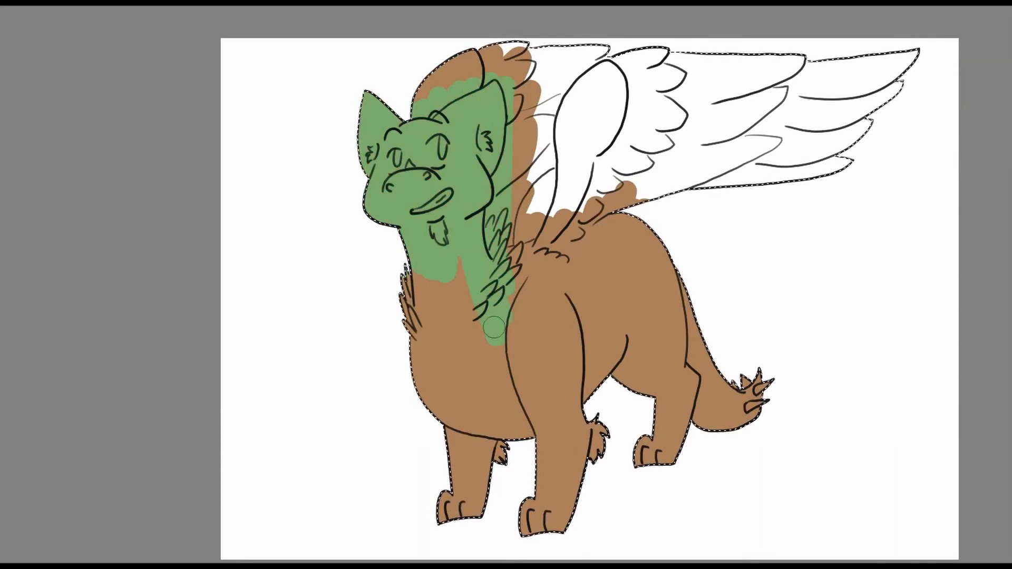
{"action": "left_click_drag", "start_coordinate": [377, 155], "coordinate": [393, 135]}
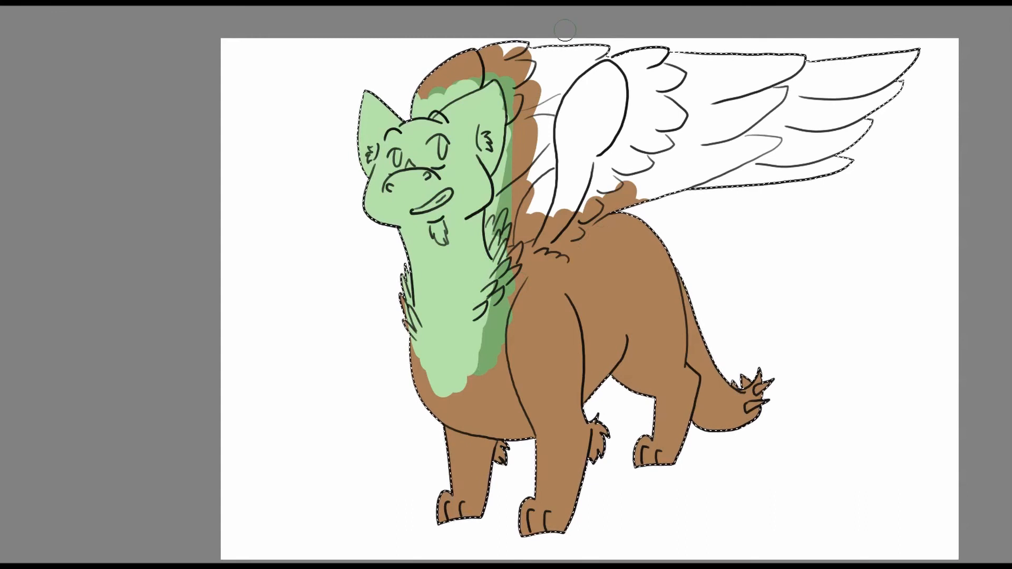
Paint the neck feathers, foreleg fluff, chin tuft, nose spot and inner-ear fluff a darker green.
{"action": "mouse_move", "coordinate": [470, 377]}
{"action": "left_mouse_down"}
{"action": "mouse_move", "coordinate": [501, 295]}
{"action": "mouse_move", "coordinate": [498, 221]}
{"action": "left_mouse_up"}
{"action": "left_click_drag", "start_coordinate": [409, 279], "coordinate": [418, 332]}
{"action": "left_click_drag", "start_coordinate": [595, 424], "coordinate": [597, 455]}
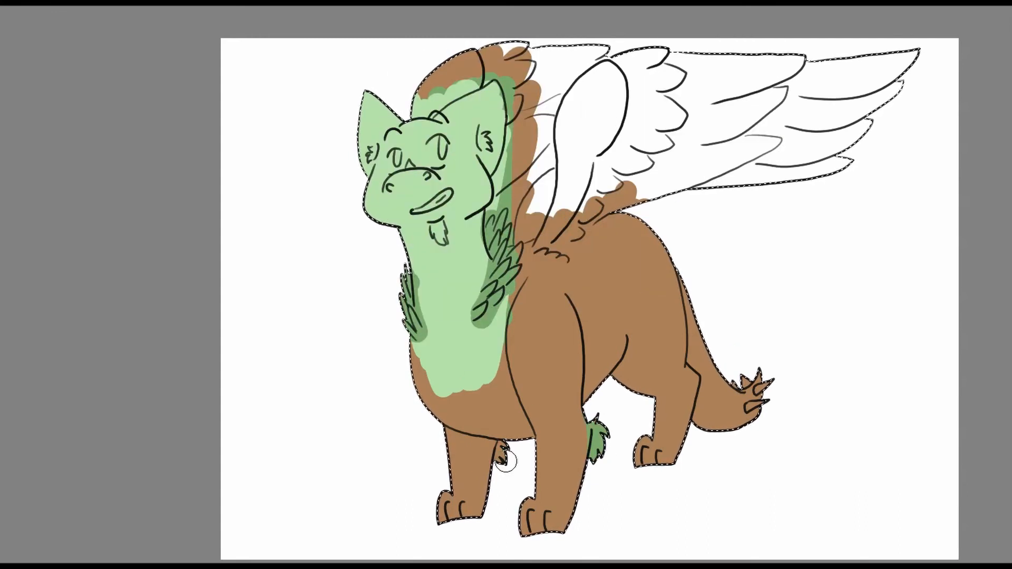
{"action": "left_click_drag", "start_coordinate": [504, 459], "coordinate": [500, 446]}
{"action": "left_click_drag", "start_coordinate": [439, 229], "coordinate": [441, 235]}
{"action": "left_click_drag", "start_coordinate": [408, 161], "coordinate": [371, 153]}
{"action": "left_click_drag", "start_coordinate": [482, 139], "coordinate": [485, 147]}
Paint both wings and the tail's spikes with the darker green.
{"action": "left_click_drag", "start_coordinate": [691, 97], "coordinate": [665, 175]}
{"action": "mouse_move", "coordinate": [723, 486]}
{"action": "left_mouse_down"}
{"action": "mouse_move", "coordinate": [733, 482]}
{"action": "mouse_move", "coordinate": [707, 466]}
{"action": "left_mouse_up"}
{"action": "mouse_move", "coordinate": [539, 264]}
{"action": "left_mouse_down"}
{"action": "mouse_move", "coordinate": [521, 324]}
{"action": "mouse_move", "coordinate": [651, 163]}
{"action": "mouse_move", "coordinate": [872, 150]}
{"action": "left_mouse_up"}
{"action": "left_click_drag", "start_coordinate": [546, 139], "coordinate": [455, 153]}
{"action": "left_click_drag", "start_coordinate": [632, 303], "coordinate": [652, 208]}
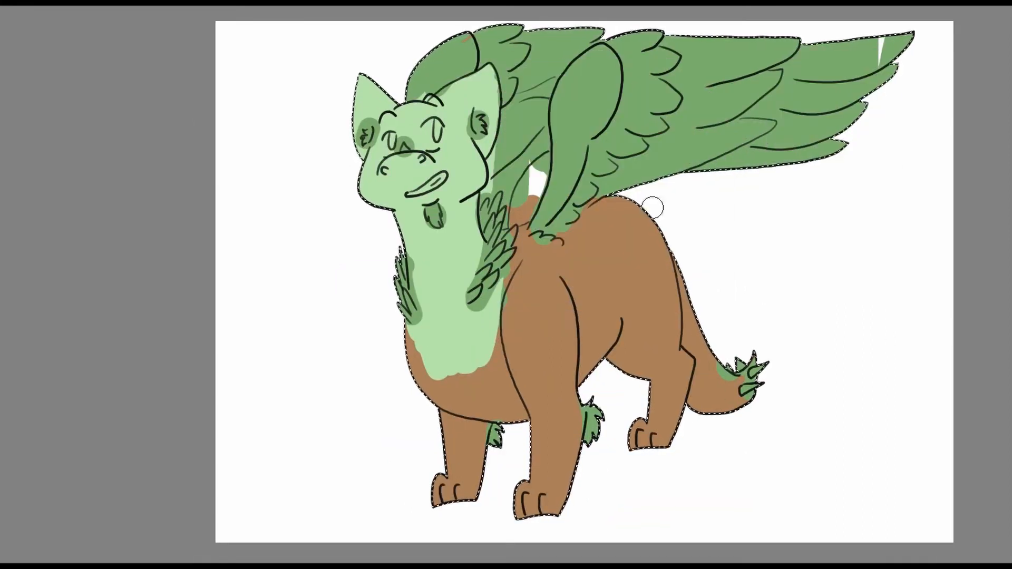
Paint the tail tip light green and blend the green on the tail and chest into the brown.
{"action": "left_click_drag", "start_coordinate": [739, 401], "coordinate": [713, 389]}
{"action": "mouse_move", "coordinate": [708, 311]}
{"action": "left_mouse_down"}
{"action": "mouse_move", "coordinate": [736, 299]}
{"action": "mouse_move", "coordinate": [736, 268]}
{"action": "left_mouse_up"}
{"action": "left_click_drag", "start_coordinate": [445, 288], "coordinate": [506, 301]}
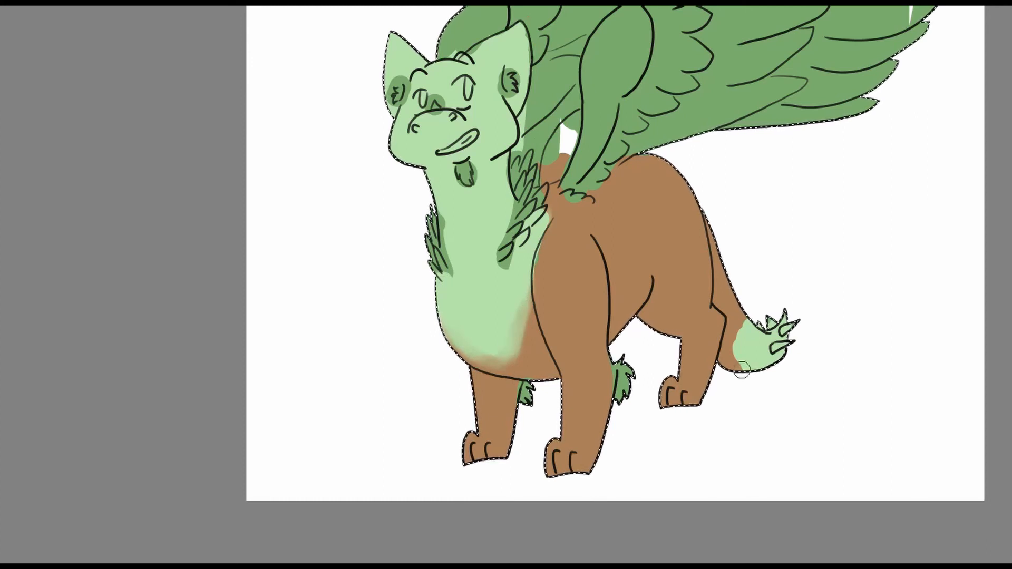
{"action": "left_click_drag", "start_coordinate": [744, 327], "coordinate": [833, 357]}
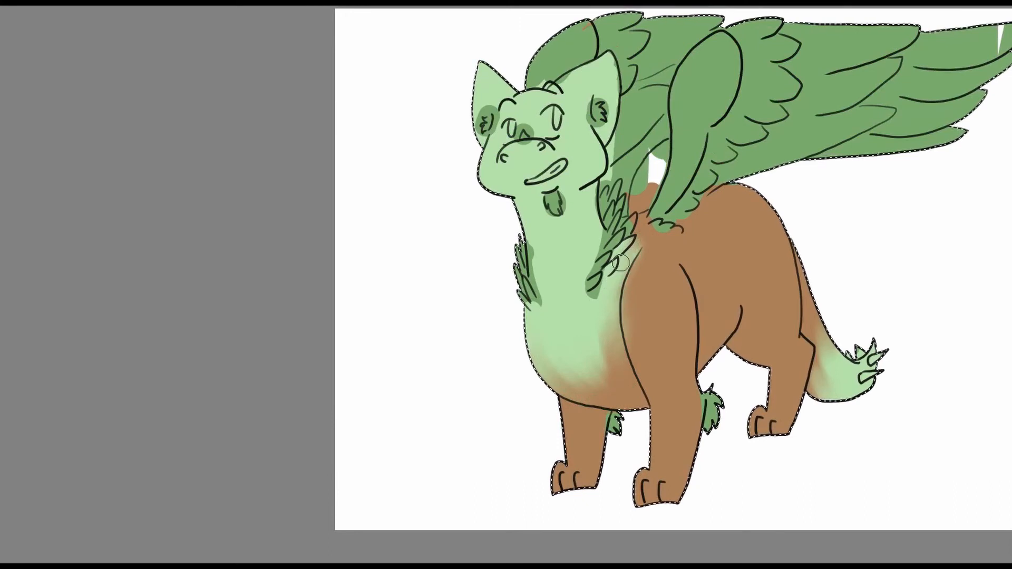
Repaint the lower chest brown and blend the light green neck softly into it higher up.
{"action": "right_click", "coordinate": [706, 178]}
{"action": "left_click", "coordinate": [757, 153]}
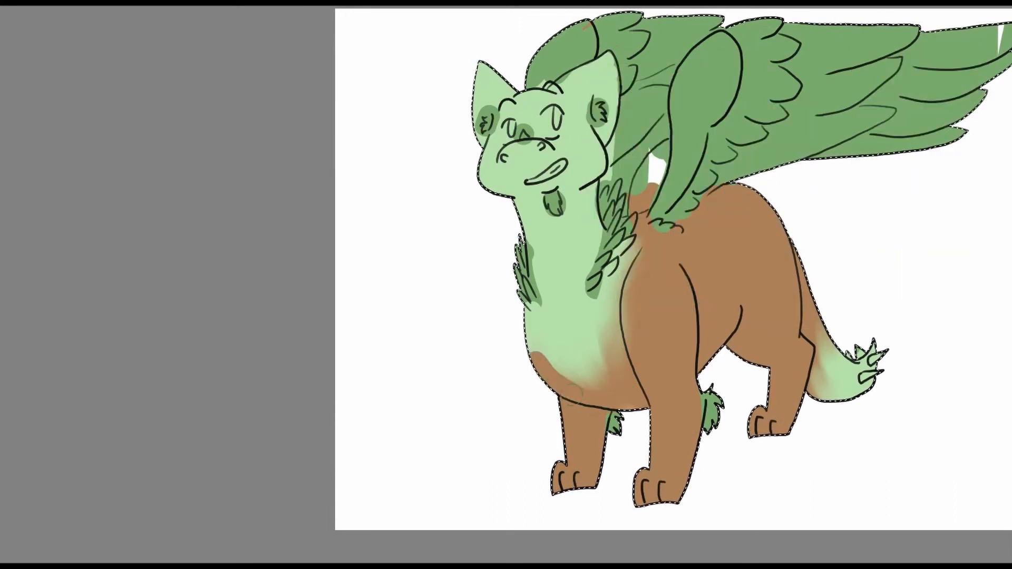
{"action": "left_click_drag", "start_coordinate": [620, 284], "coordinate": [558, 376]}
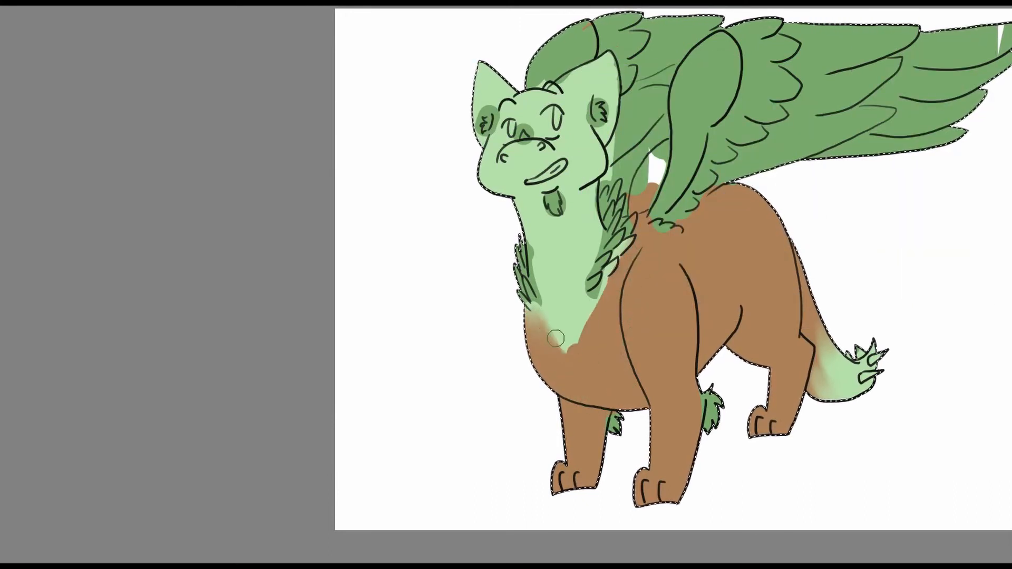
{"action": "left_click_drag", "start_coordinate": [556, 338], "coordinate": [569, 355]}
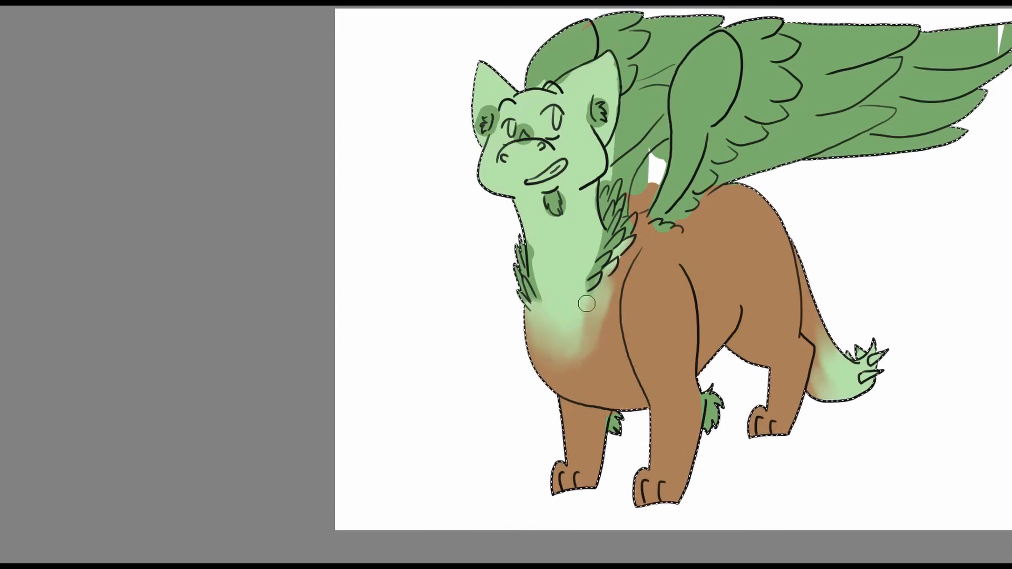
{"action": "left_click_drag", "start_coordinate": [586, 304], "coordinate": [562, 332]}
Cover the dark green spill around the front neck feathers, chin tuft, nose and ear fluff with light green.
{"action": "left_click_drag", "start_coordinate": [711, 293], "coordinate": [710, 337]}
{"action": "scroll", "coordinate": [532, 251], "scroll_direction": "up", "scroll_amount": 2}
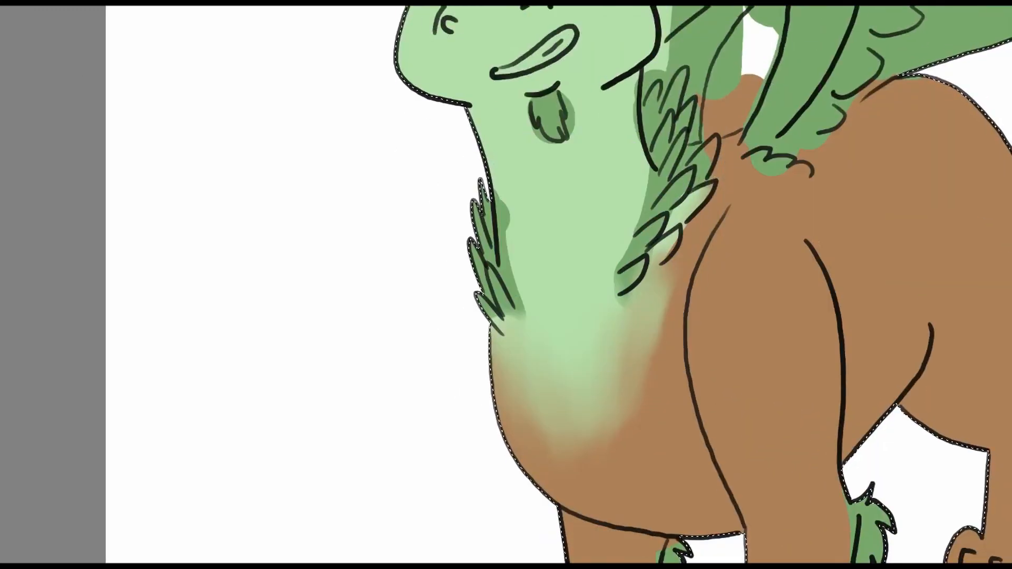
{"action": "left_click_drag", "start_coordinate": [518, 315], "coordinate": [506, 215]}
{"action": "left_click_drag", "start_coordinate": [543, 134], "coordinate": [499, 228]}
{"action": "left_click_drag", "start_coordinate": [495, 223], "coordinate": [507, 244]}
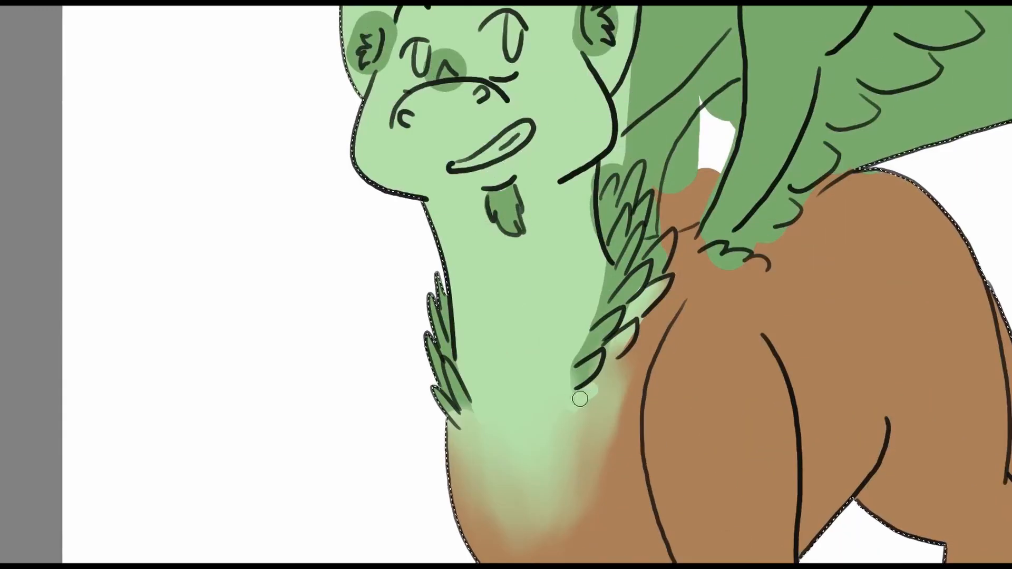
{"action": "left_click_drag", "start_coordinate": [642, 144], "coordinate": [662, 304]}
{"action": "left_click_drag", "start_coordinate": [461, 202], "coordinate": [598, 203]}
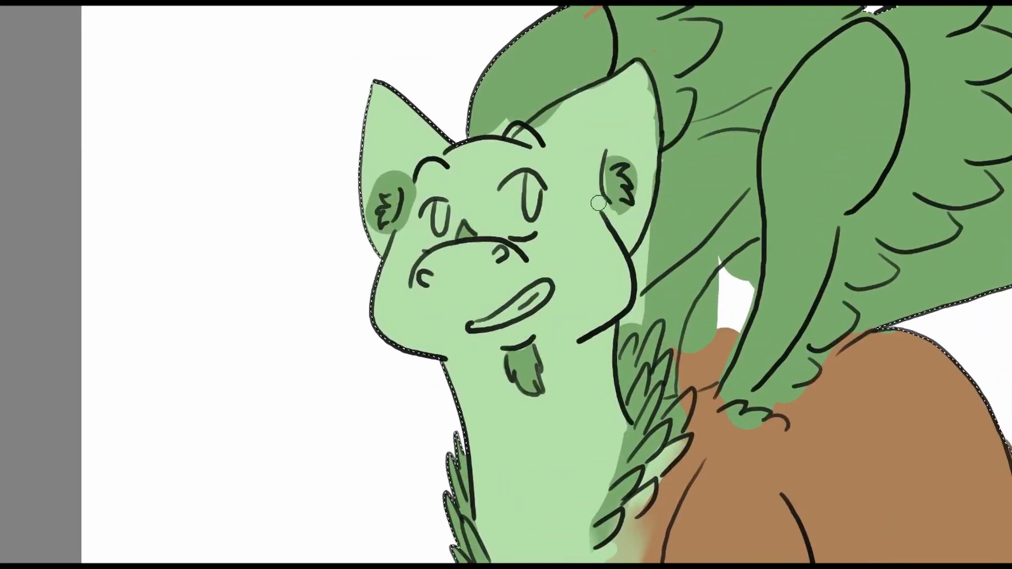
{"action": "left_click_drag", "start_coordinate": [409, 229], "coordinate": [372, 225]}
{"action": "left_click_drag", "start_coordinate": [604, 298], "coordinate": [598, 203]}
Fill the remaining near-side neck feathers dark green and soften the lower edges of both feather tufts.
{"action": "right_click", "coordinate": [599, 203]}
{"action": "left_click", "coordinate": [598, 283]}
{"action": "left_click_drag", "start_coordinate": [602, 436], "coordinate": [598, 358]}
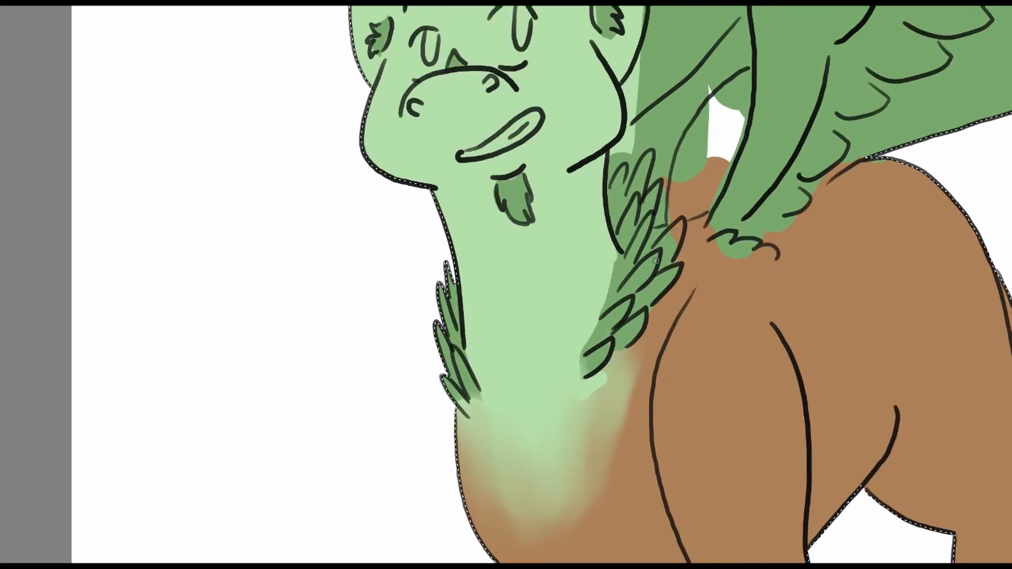
{"action": "left_click_drag", "start_coordinate": [672, 250], "coordinate": [678, 225]}
{"action": "mouse_move", "coordinate": [670, 232]}
{"action": "left_mouse_down"}
{"action": "mouse_move", "coordinate": [645, 325]}
{"action": "mouse_move", "coordinate": [679, 217]}
{"action": "left_mouse_up"}
{"action": "left_click_drag", "start_coordinate": [485, 382], "coordinate": [471, 398]}
{"action": "left_click_drag", "start_coordinate": [520, 174], "coordinate": [512, 292]}
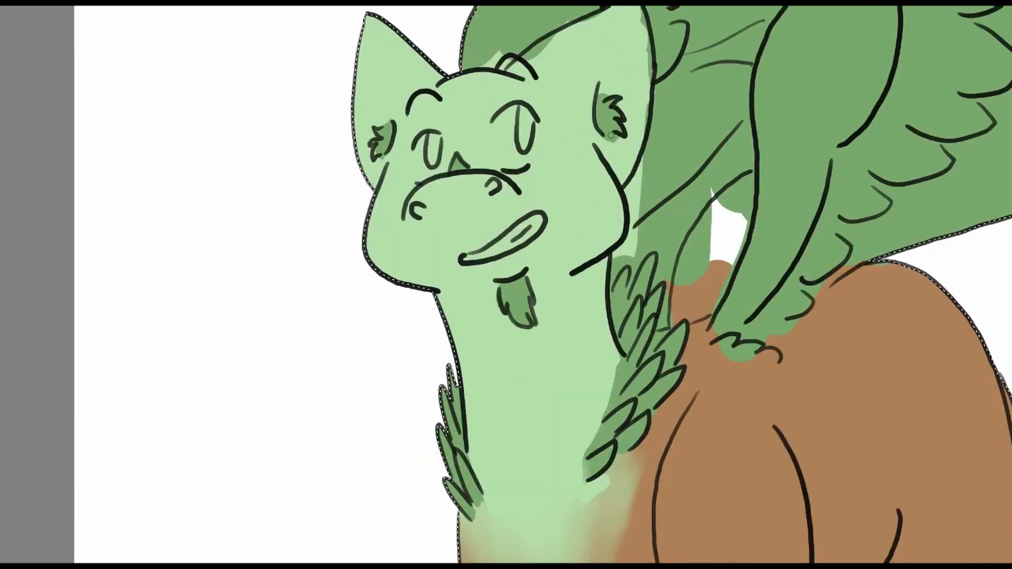
{"action": "left_click_drag", "start_coordinate": [519, 358], "coordinate": [521, 195]}
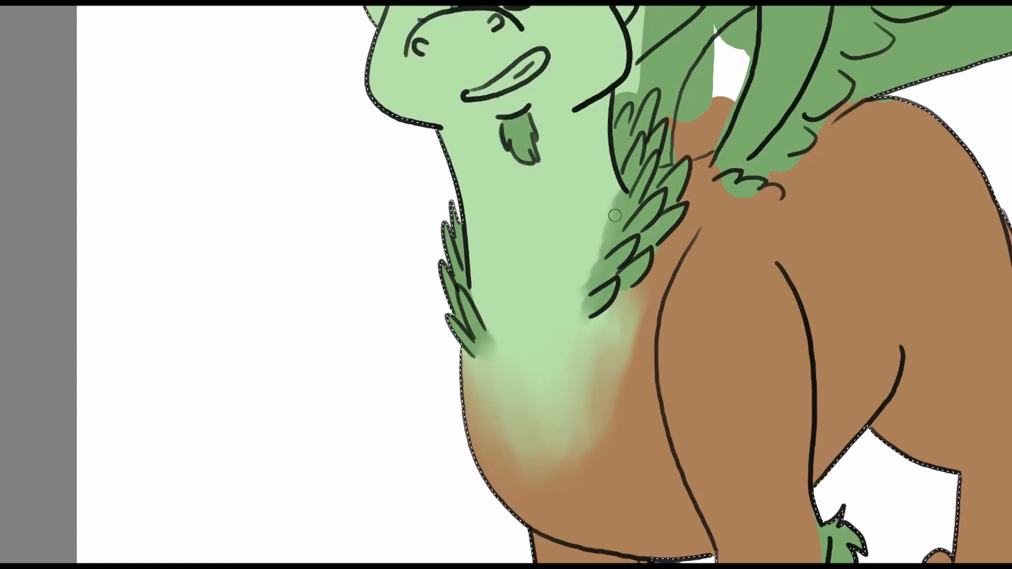
Clean up the colour edges around the near ear, the top of the head and the near wing's base.
{"action": "left_click_drag", "start_coordinate": [662, 302], "coordinate": [670, 43]}
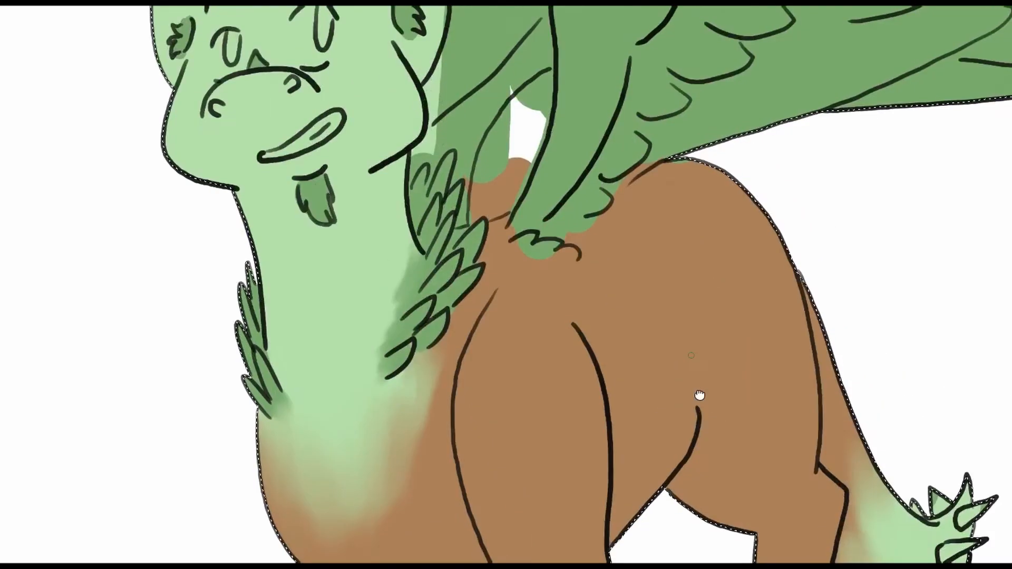
{"action": "left_click_drag", "start_coordinate": [437, 160], "coordinate": [463, 249]}
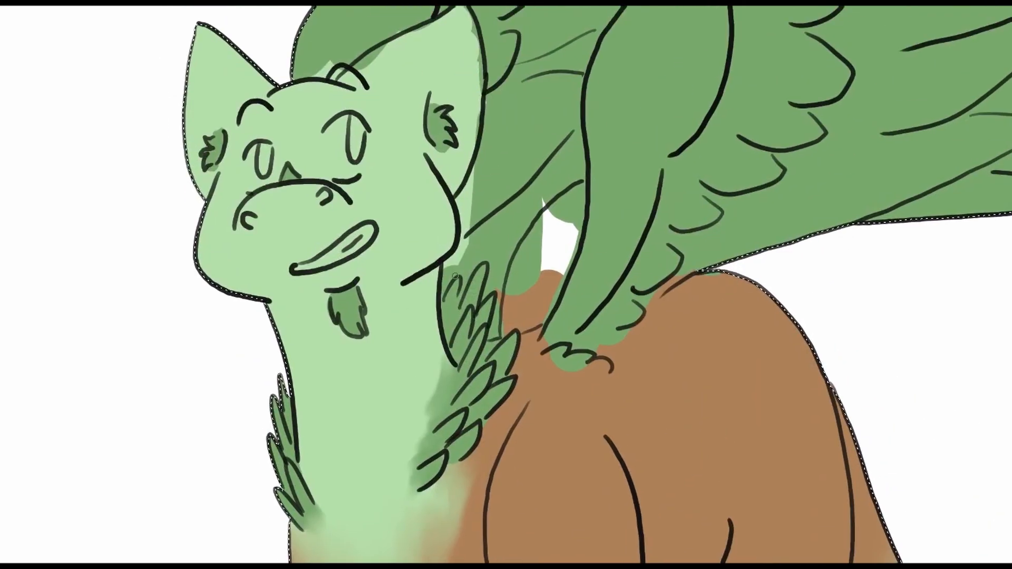
{"action": "scroll", "coordinate": [481, 174], "scroll_direction": "up", "scroll_amount": 5}
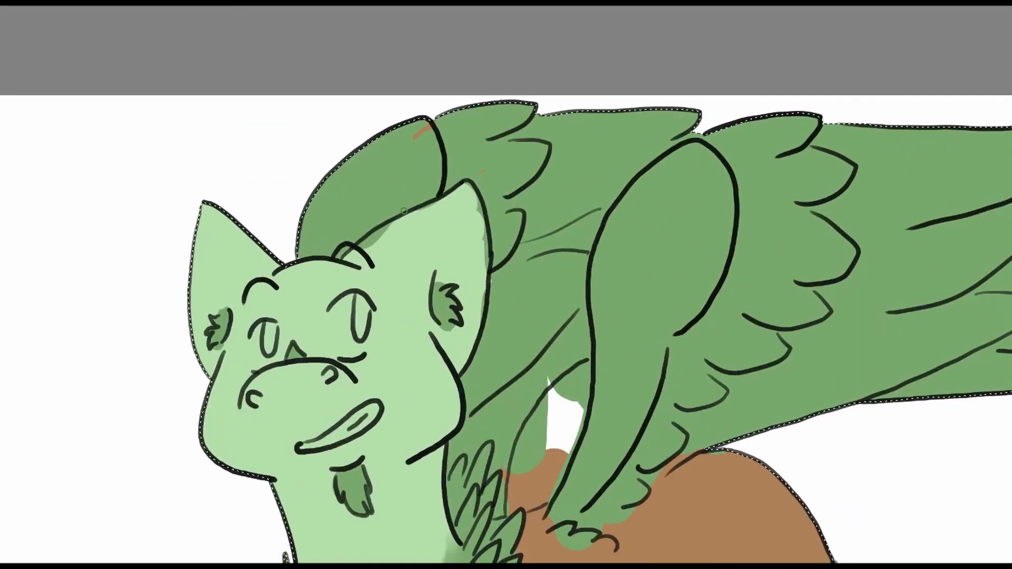
{"action": "scroll", "coordinate": [482, 174], "scroll_direction": "down", "scroll_amount": 1}
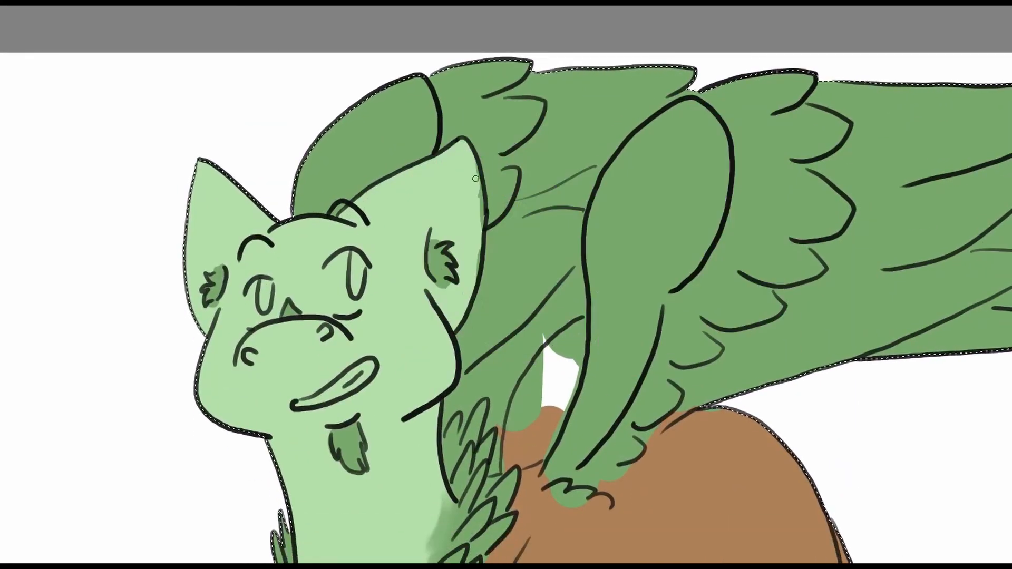
{"action": "left_click_drag", "start_coordinate": [552, 298], "coordinate": [509, 177]}
{"action": "left_click_drag", "start_coordinate": [635, 297], "coordinate": [490, 359]}
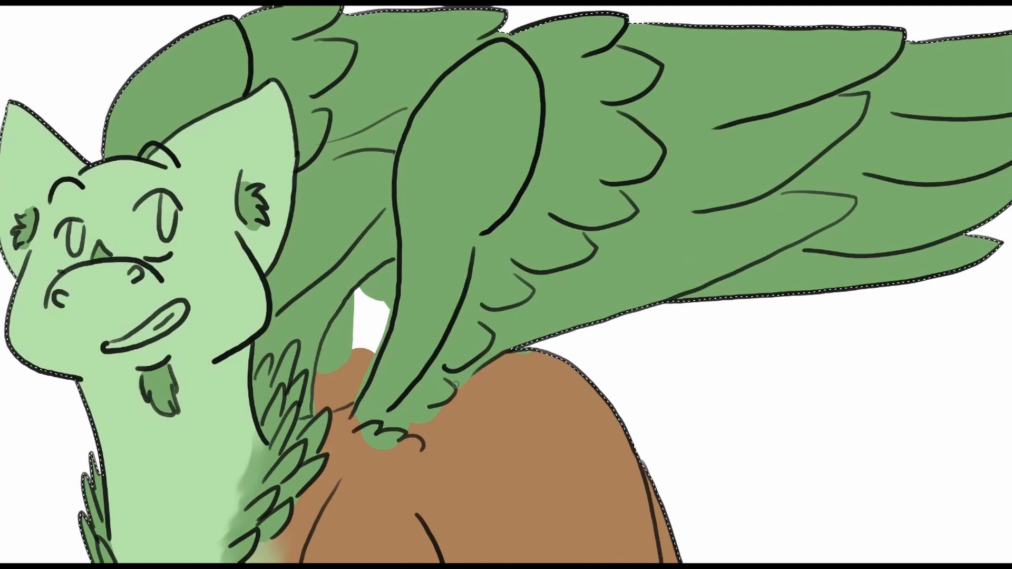
{"action": "left_click_drag", "start_coordinate": [367, 428], "coordinate": [359, 432]}
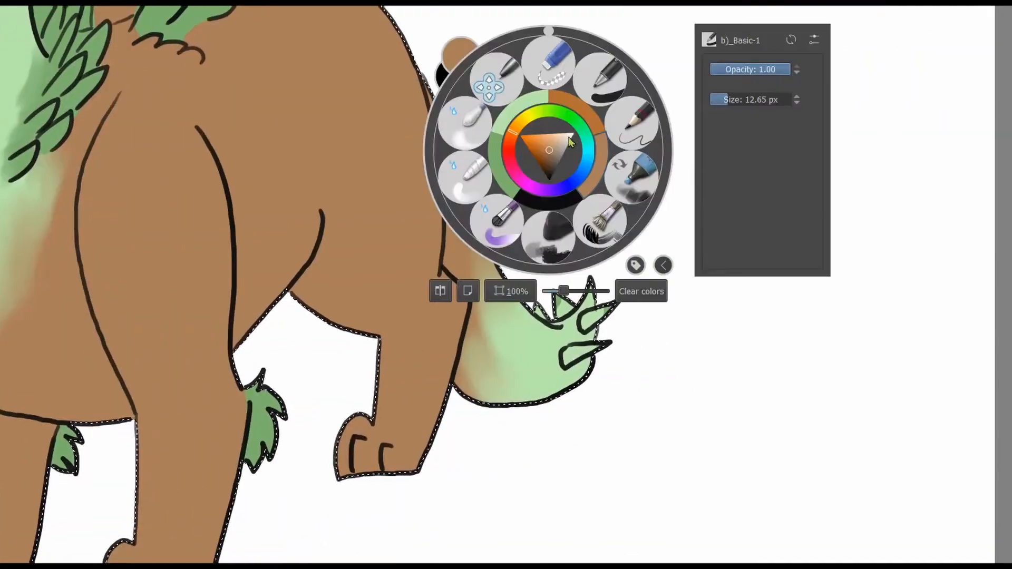
Colour the nostrils dark green and fill the open mouth's teeth with pale cream.
{"action": "left_click", "coordinate": [499, 167]}
{"action": "mouse_move", "coordinate": [559, 300]}
{"action": "left_mouse_down"}
{"action": "mouse_move", "coordinate": [569, 311]}
{"action": "mouse_move", "coordinate": [607, 307]}
{"action": "left_mouse_up"}
{"action": "mouse_move", "coordinate": [566, 360]}
{"action": "left_mouse_down"}
{"action": "mouse_move", "coordinate": [600, 346]}
{"action": "mouse_move", "coordinate": [700, 361]}
{"action": "left_mouse_up"}
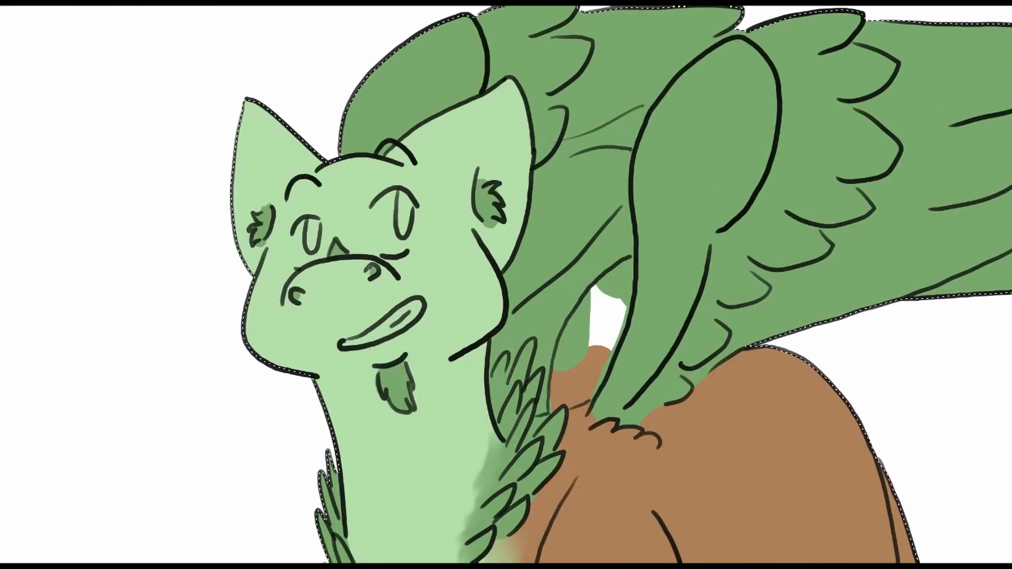
{"action": "left_click_drag", "start_coordinate": [506, 284], "coordinate": [527, 313]}
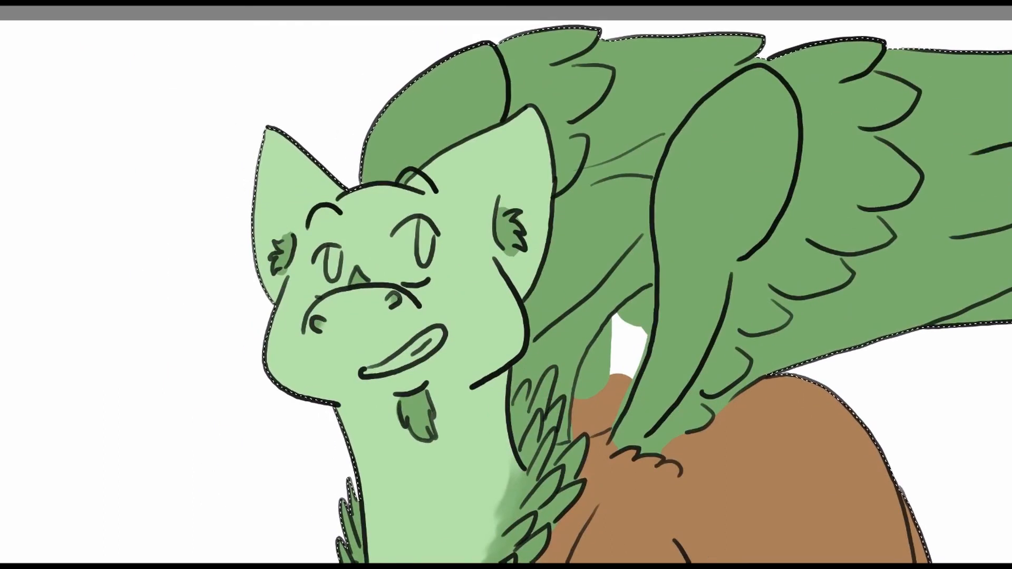
{"action": "left_click_drag", "start_coordinate": [371, 371], "coordinate": [440, 332]}
{"action": "left_click_drag", "start_coordinate": [506, 285], "coordinate": [587, 356]}
Paint both eyes yellow with orange slit pupils.
{"action": "left_click", "coordinate": [987, 93], "text": "ctrl"}
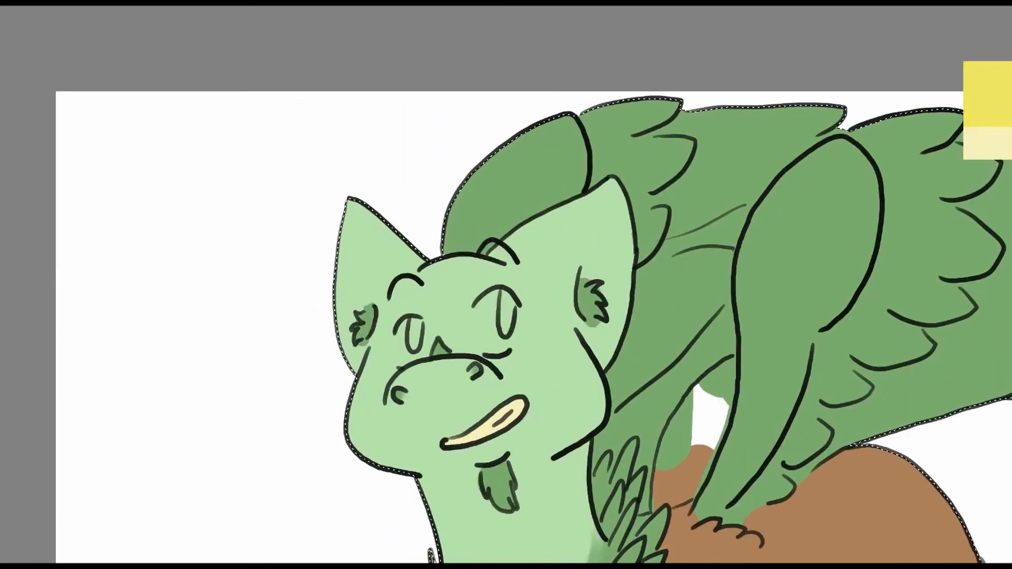
{"action": "left_click_drag", "start_coordinate": [487, 296], "coordinate": [475, 346]}
{"action": "mouse_move", "coordinate": [505, 291]}
{"action": "left_mouse_down"}
{"action": "mouse_move", "coordinate": [478, 323]}
{"action": "mouse_move", "coordinate": [425, 355]}
{"action": "left_mouse_up"}
{"action": "left_click_drag", "start_coordinate": [504, 296], "coordinate": [506, 333]}
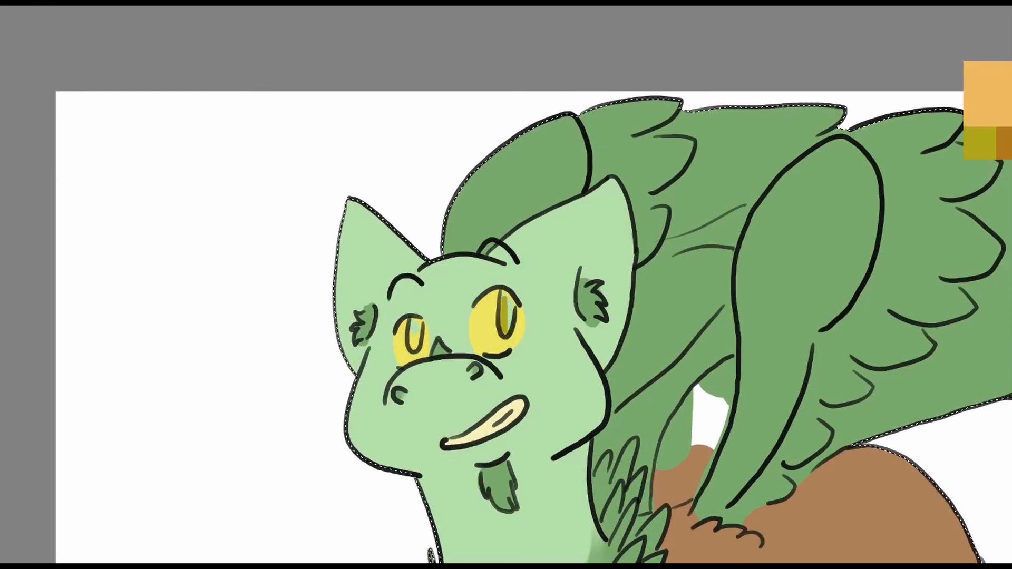
{"action": "left_click_drag", "start_coordinate": [505, 293], "coordinate": [506, 332]}
{"action": "left_click_drag", "start_coordinate": [414, 323], "coordinate": [416, 330]}
Erase the colour from the gap between the near wing and the neck, and tidy the brown back beneath it.
{"action": "left_click_drag", "start_coordinate": [706, 213], "coordinate": [566, 227]}
{"action": "right_click", "coordinate": [566, 227]}
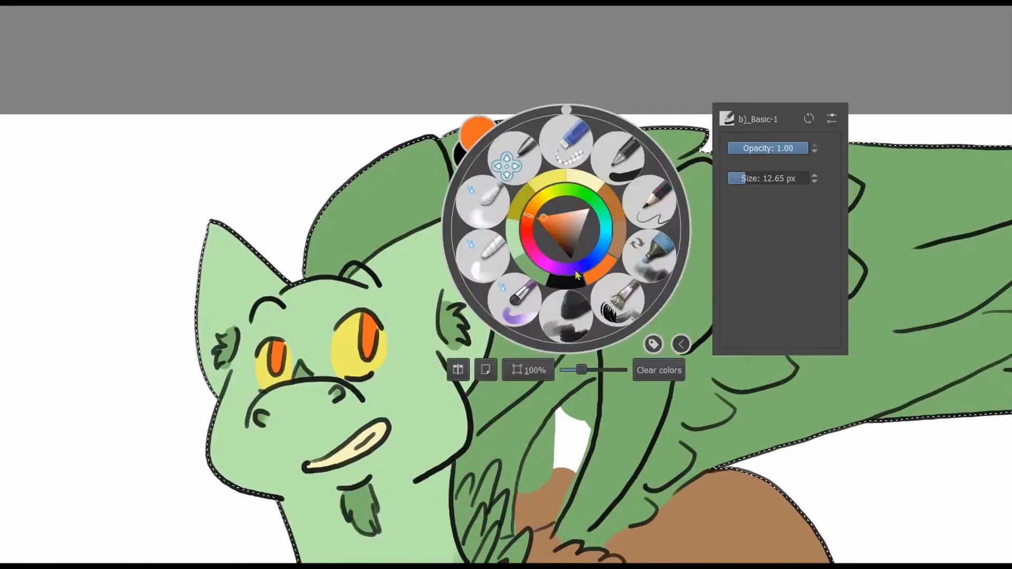
{"action": "mouse_move", "coordinate": [582, 368]}
{"action": "left_mouse_down"}
{"action": "mouse_move", "coordinate": [564, 369]}
{"action": "mouse_move", "coordinate": [538, 297]}
{"action": "left_mouse_up"}
{"action": "right_click", "coordinate": [537, 297]}
{"action": "left_click_drag", "start_coordinate": [533, 438], "coordinate": [547, 438]}
{"action": "left_click", "coordinate": [463, 281]}
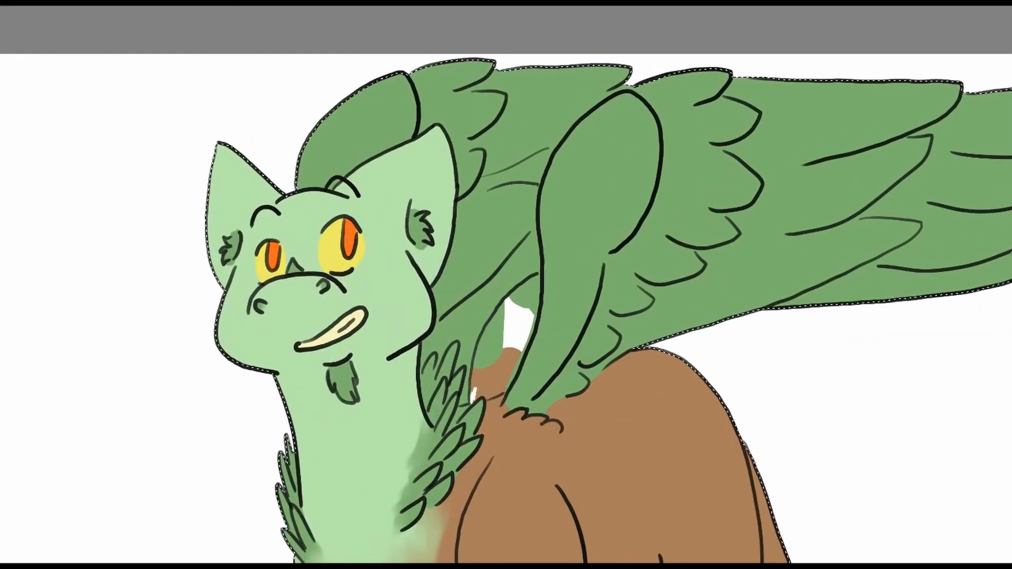
{"action": "mouse_move", "coordinate": [472, 398]}
{"action": "left_mouse_down"}
{"action": "mouse_move", "coordinate": [490, 330]}
{"action": "mouse_move", "coordinate": [537, 302]}
{"action": "mouse_move", "coordinate": [481, 395]}
{"action": "mouse_move", "coordinate": [501, 317]}
{"action": "mouse_move", "coordinate": [527, 299]}
{"action": "left_mouse_up"}
{"action": "left_click_drag", "start_coordinate": [468, 273], "coordinate": [490, 143]}
{"action": "right_click", "coordinate": [490, 142]}
{"action": "left_click", "coordinate": [434, 81]}
{"action": "left_click_drag", "start_coordinate": [508, 273], "coordinate": [522, 266]}
{"action": "right_click", "coordinate": [644, 141]}
{"action": "left_click_drag", "start_coordinate": [667, 283], "coordinate": [653, 283]}
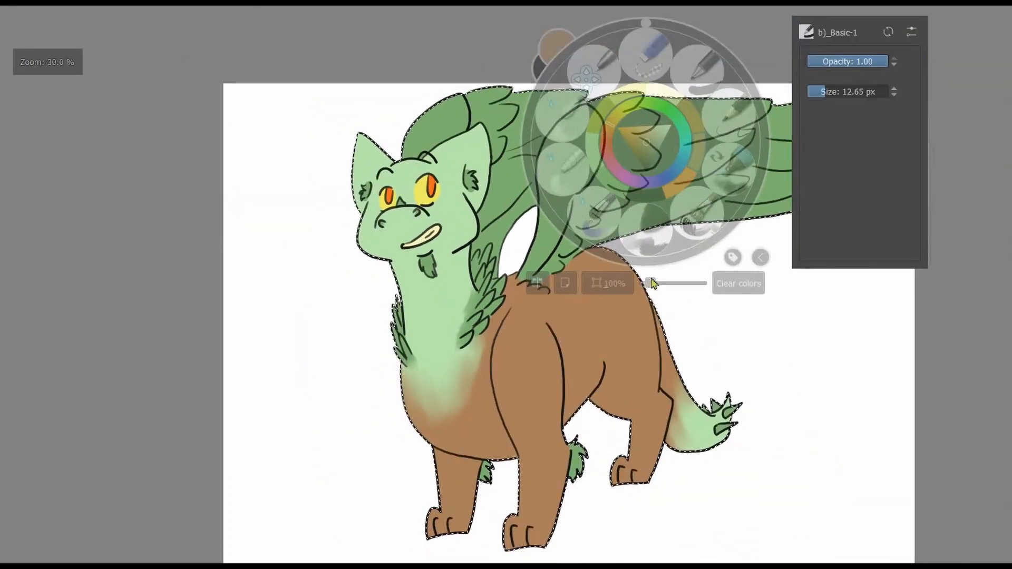
{"action": "mouse_move", "coordinate": [651, 243]}
{"action": "left_mouse_down"}
{"action": "mouse_move", "coordinate": [636, 182]}
{"action": "mouse_move", "coordinate": [600, 210]}
{"action": "mouse_move", "coordinate": [652, 193]}
{"action": "left_mouse_up"}
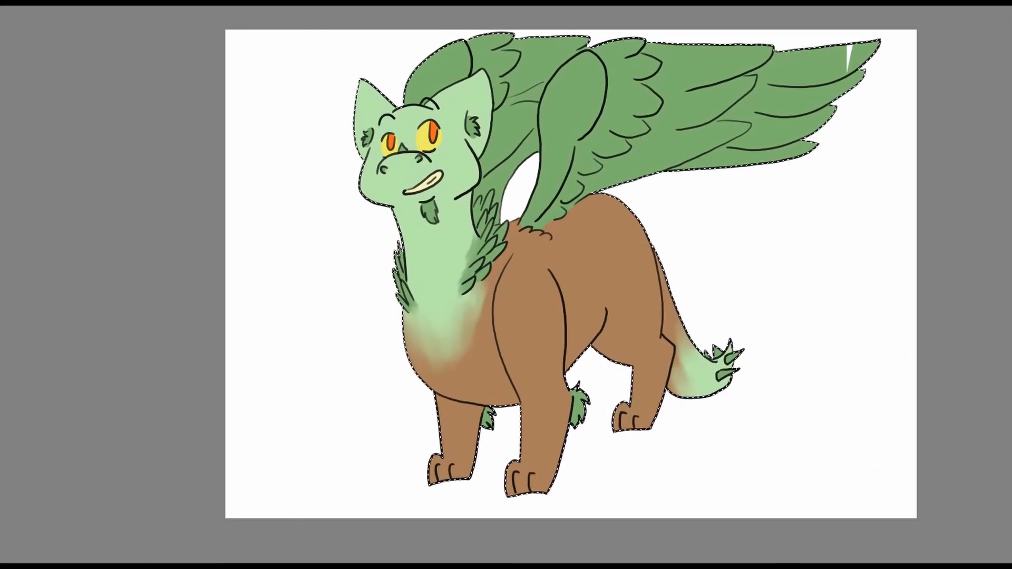
Try a cluster of pale spots on the near shoulder and undo them.
{"action": "left_click_drag", "start_coordinate": [536, 288], "coordinate": [592, 304]}
{"action": "left_click", "coordinate": [569, 304]}
{"action": "left_click", "coordinate": [592, 301]}
{"action": "left_click", "coordinate": [600, 323]}
{"action": "left_click", "coordinate": [575, 358]}
{"action": "key", "text": "ctrl+z"}
{"action": "key", "text": "ctrl+z"}
{"action": "key", "text": "ctrl+z"}
{"action": "key", "text": "ctrl+z"}
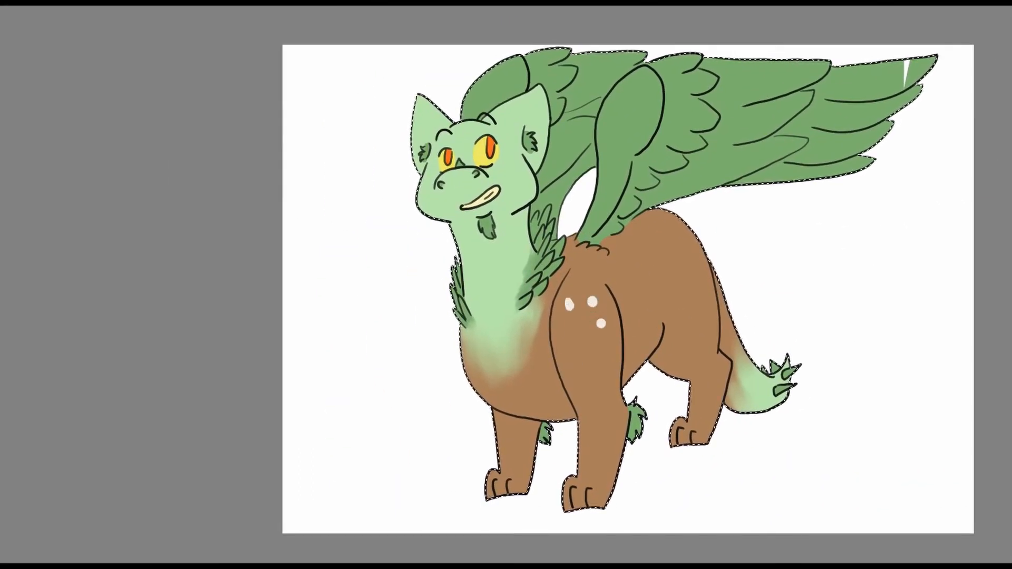
Try scattered pale spots on the chest and tail and undo them.
{"action": "left_click", "coordinate": [521, 331]}
{"action": "left_click", "coordinate": [488, 373]}
{"action": "left_click", "coordinate": [515, 402]}
{"action": "left_click", "coordinate": [489, 301]}
{"action": "left_click", "coordinate": [740, 385]}
{"action": "left_click", "coordinate": [734, 351]}
{"action": "key", "text": "ctrl+z"}
{"action": "key", "text": "ctrl+z"}
{"action": "key", "text": "ctrl+z"}
{"action": "key", "text": "ctrl+z"}
{"action": "key", "text": "ctrl+z"}
{"action": "key", "text": "ctrl+z"}
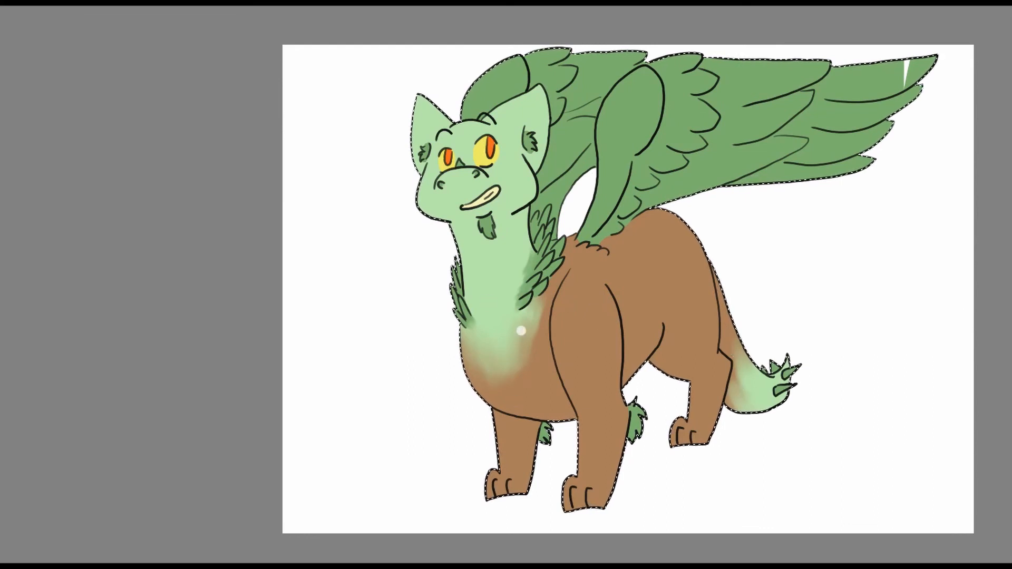
{"action": "scroll", "coordinate": [498, 176], "scroll_direction": "up", "scroll_amount": 3}
{"action": "left_click_drag", "start_coordinate": [507, 175], "coordinate": [592, 255]}
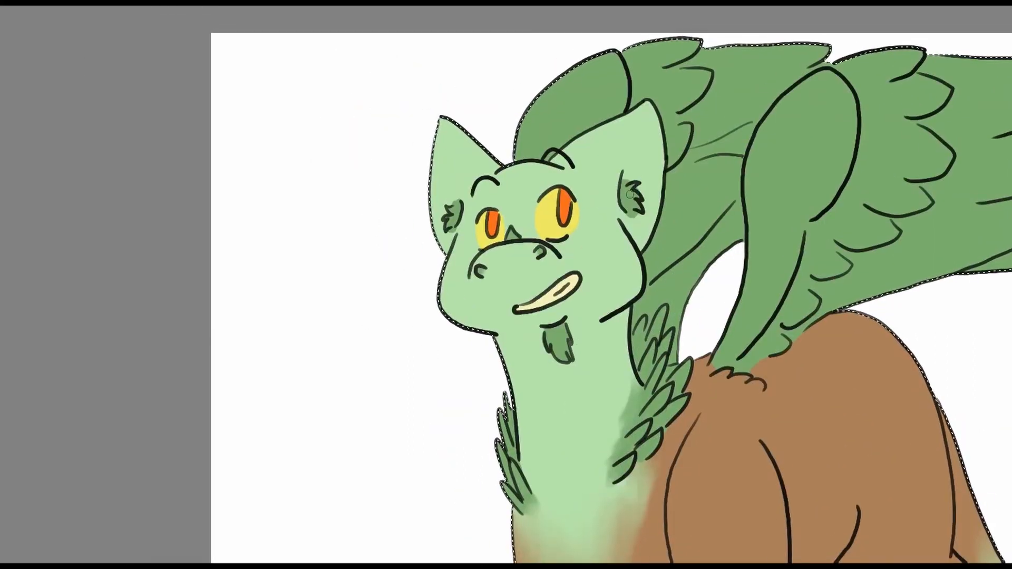